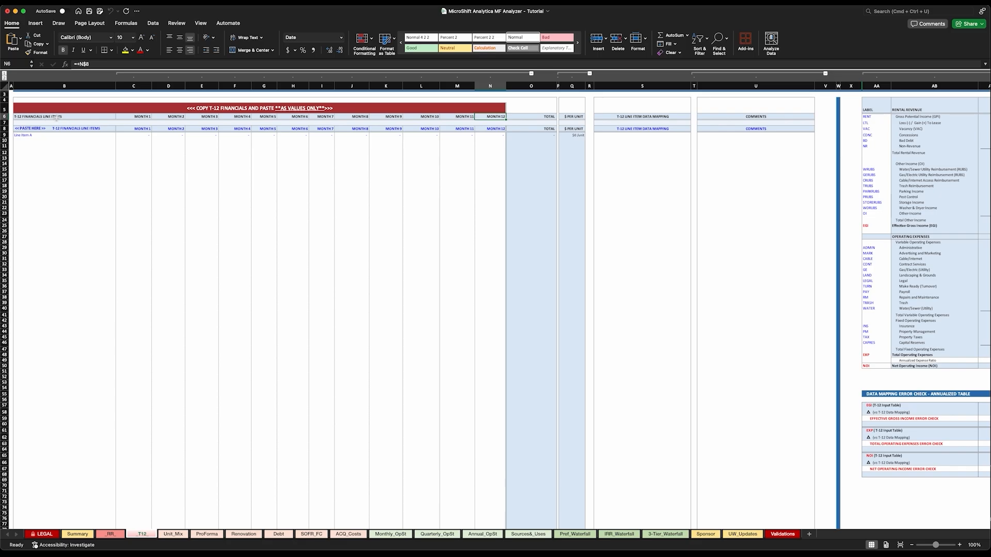
Examine the T-12 financials input table on the T12 sheet, from its header and paste rows to its last row
click(56, 118)
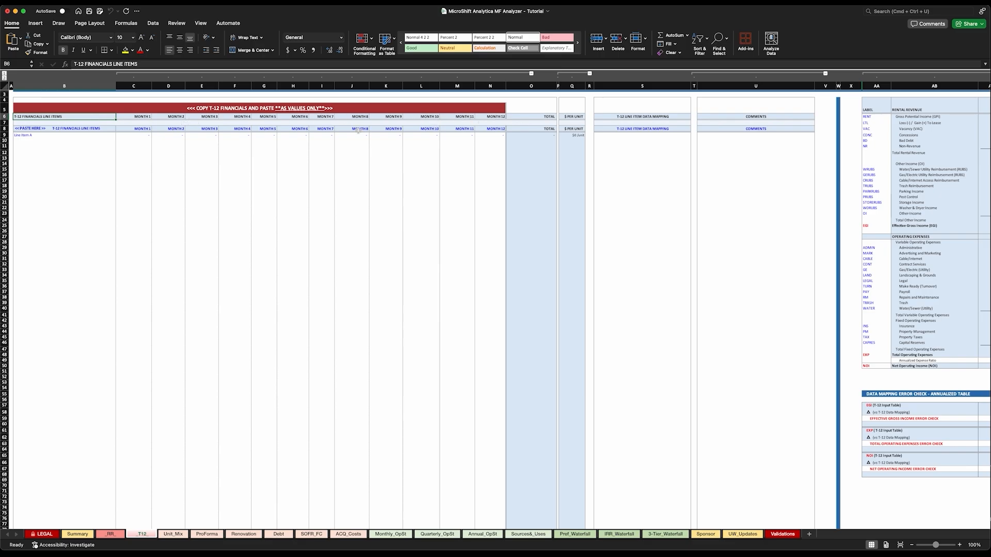
click(58, 131)
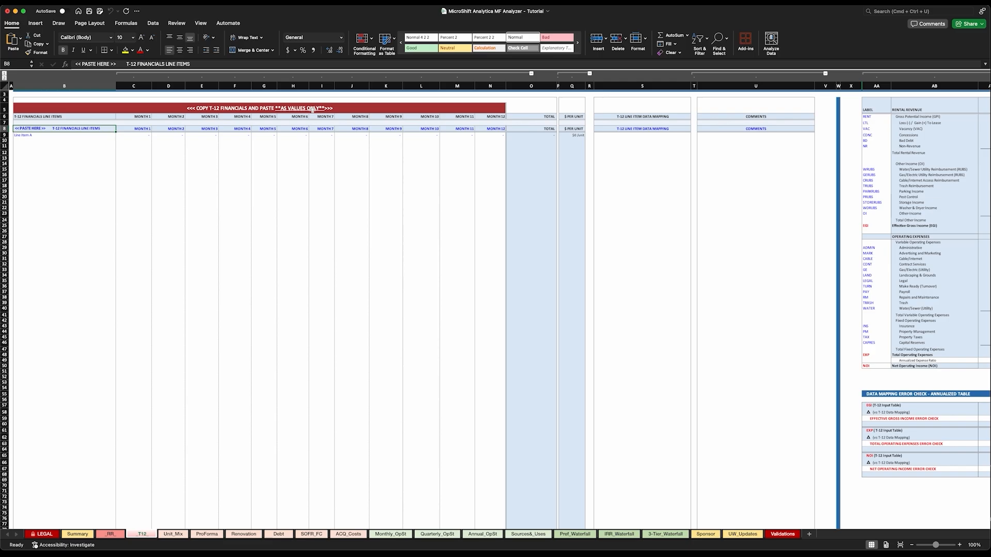
scroll(316, 110, down, 1)
scroll(316, 110, right, 1)
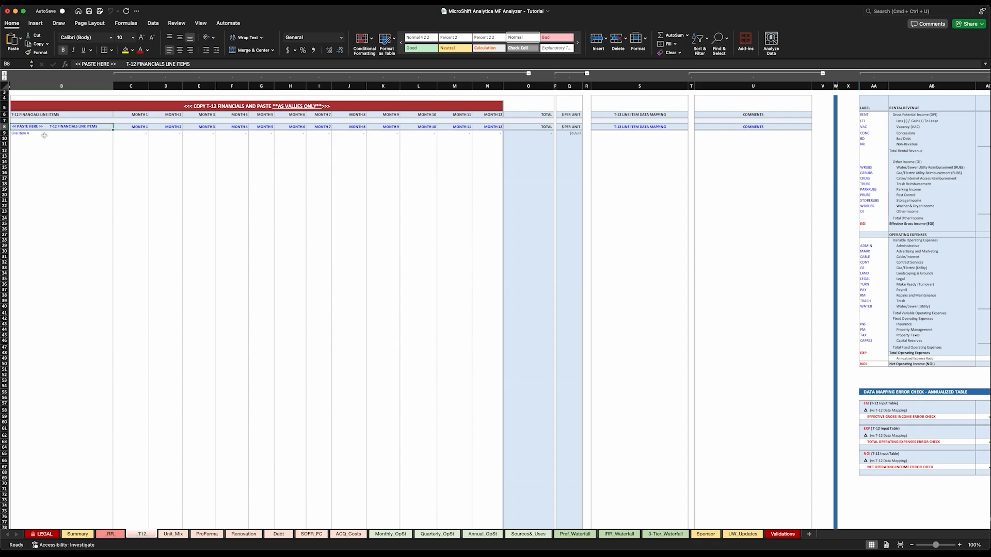
scroll(52, 150, down, 20)
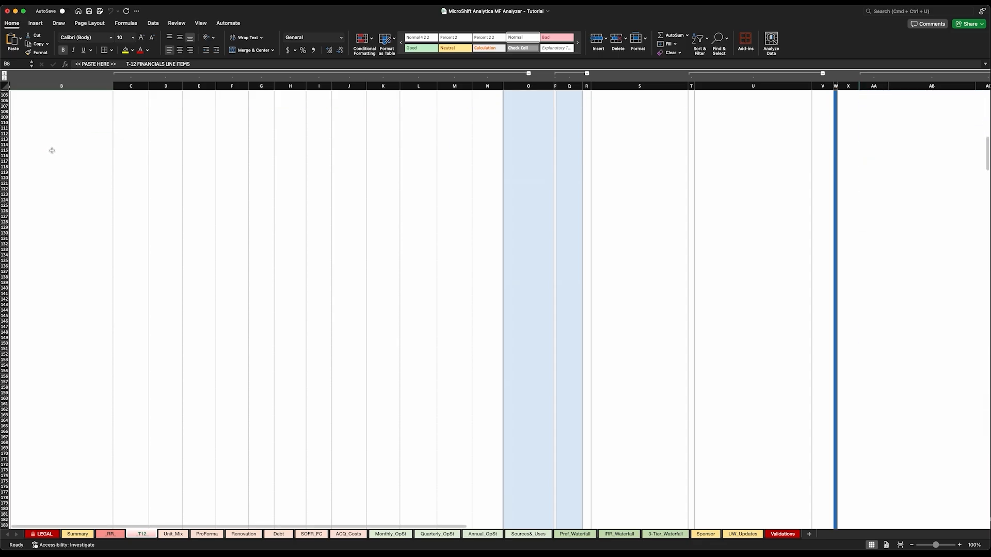
scroll(51, 150, down, 20)
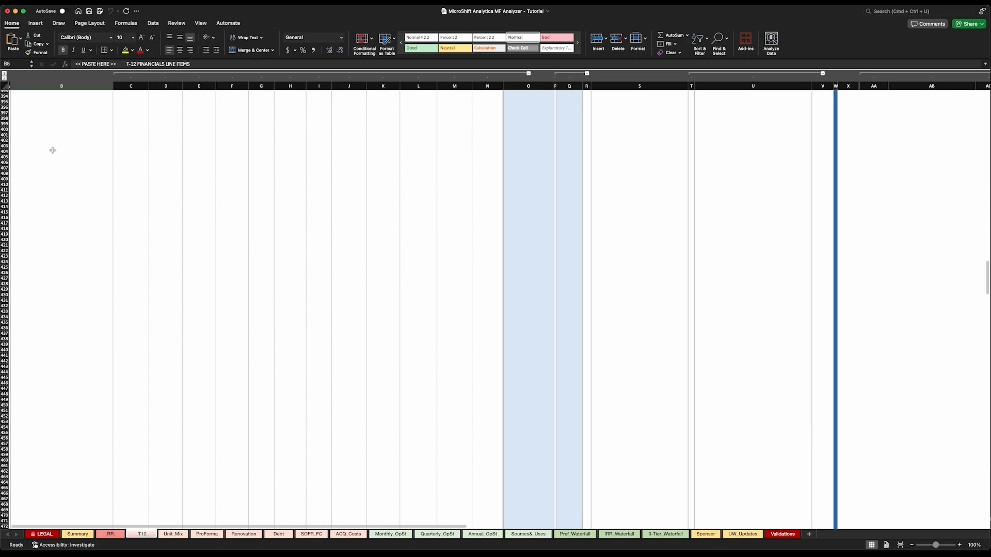
scroll(52, 150, down, 20)
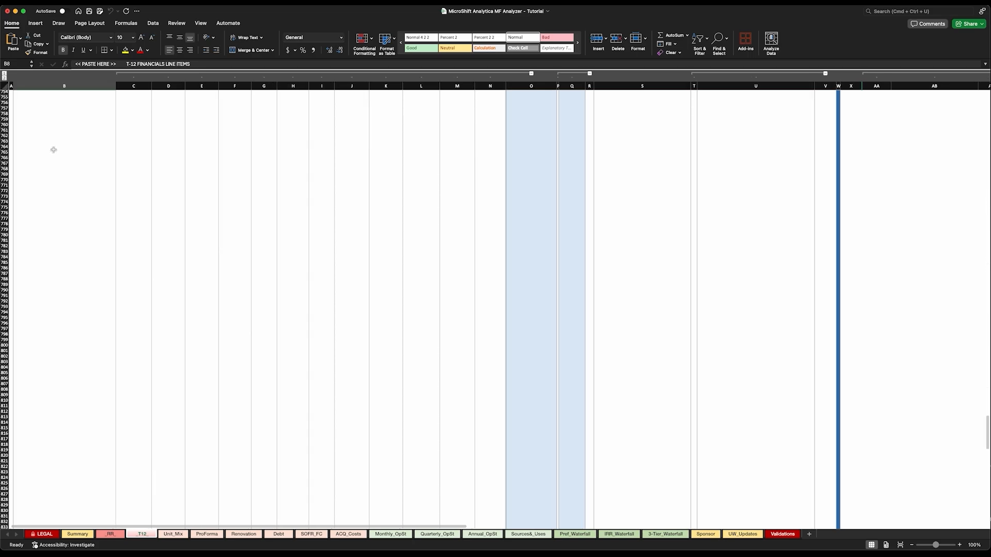
scroll(54, 150, down, 20)
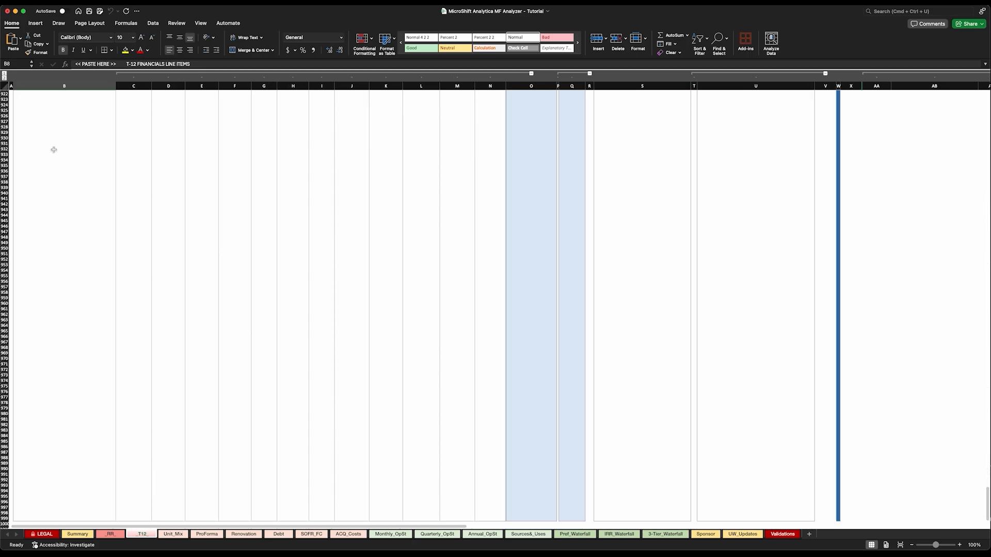
scroll(53, 149, down, 7)
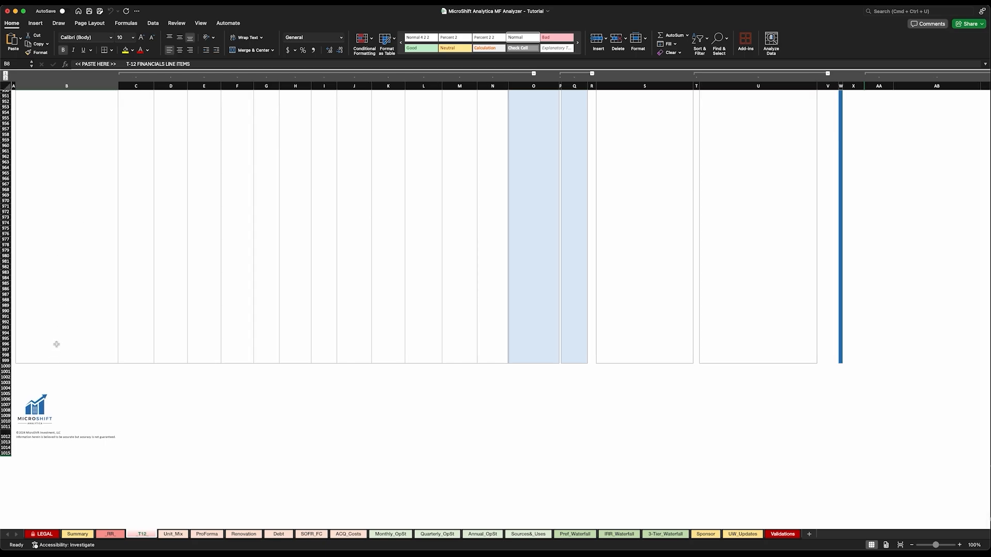
scroll(64, 335, up, 20)
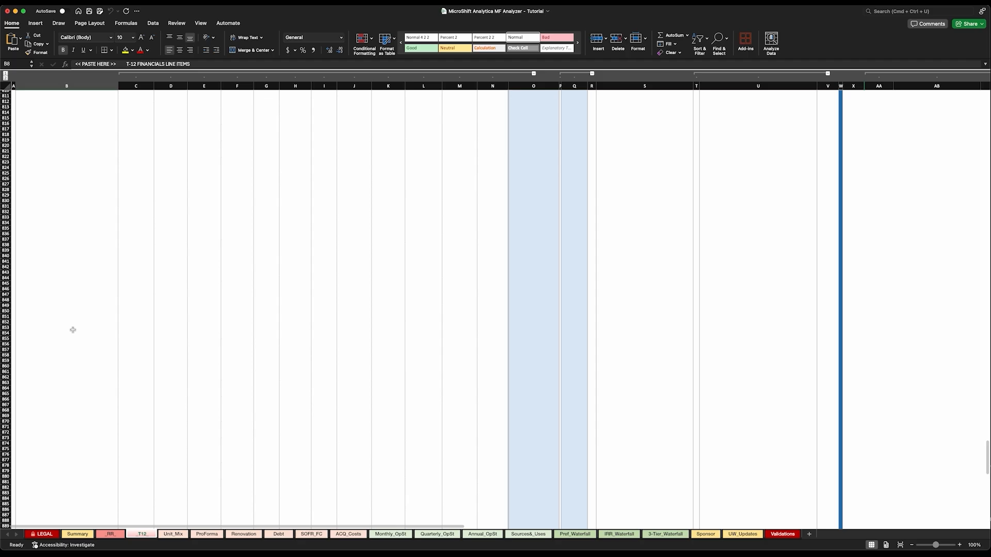
scroll(72, 330, up, 20)
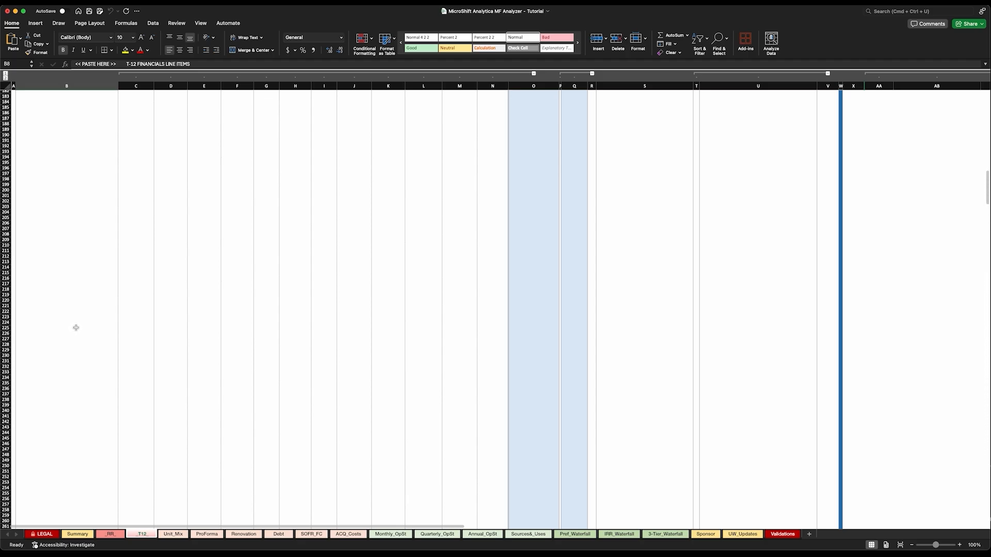
scroll(76, 327, up, 20)
Examine the annualized T1 to T12 table, the data mapping error check below it and the Broker Proforma column
scroll(590, 235, right, 10)
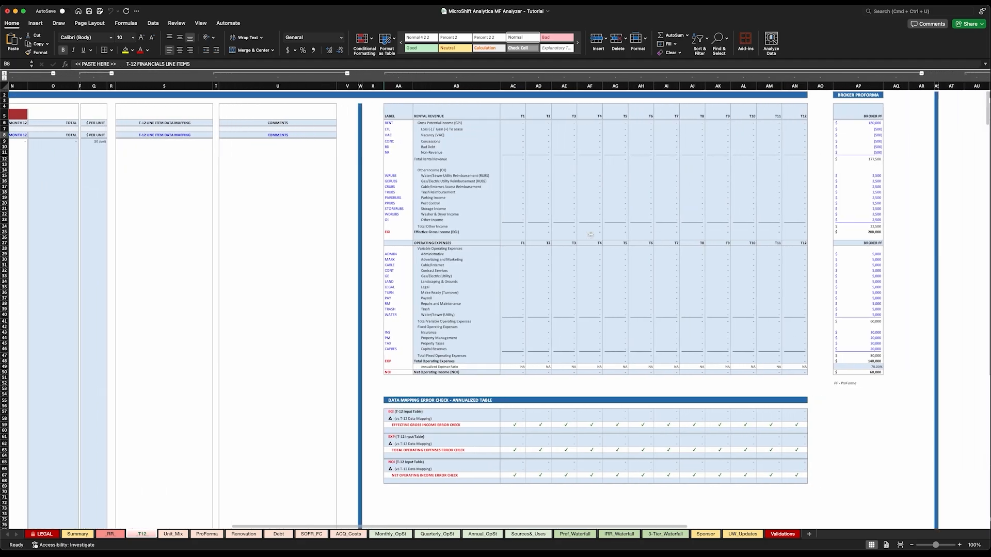
scroll(591, 235, right, 5)
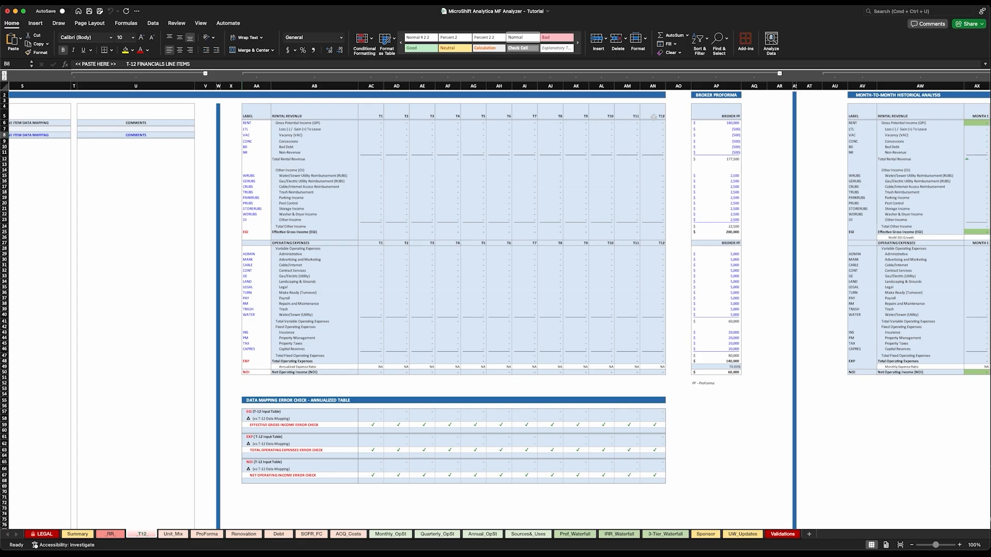
scroll(411, 321, down, 3)
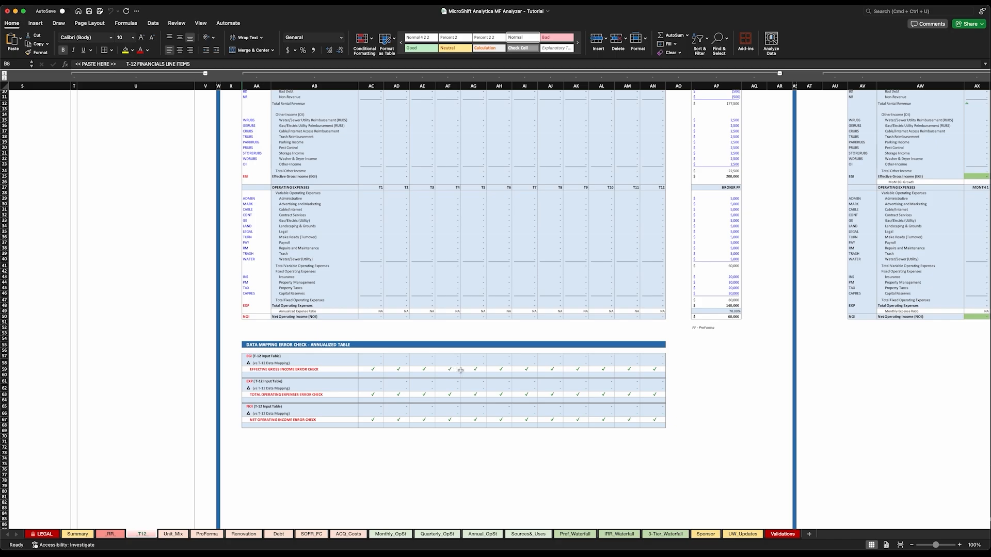
scroll(461, 370, up, 3)
scroll(461, 370, right, 2)
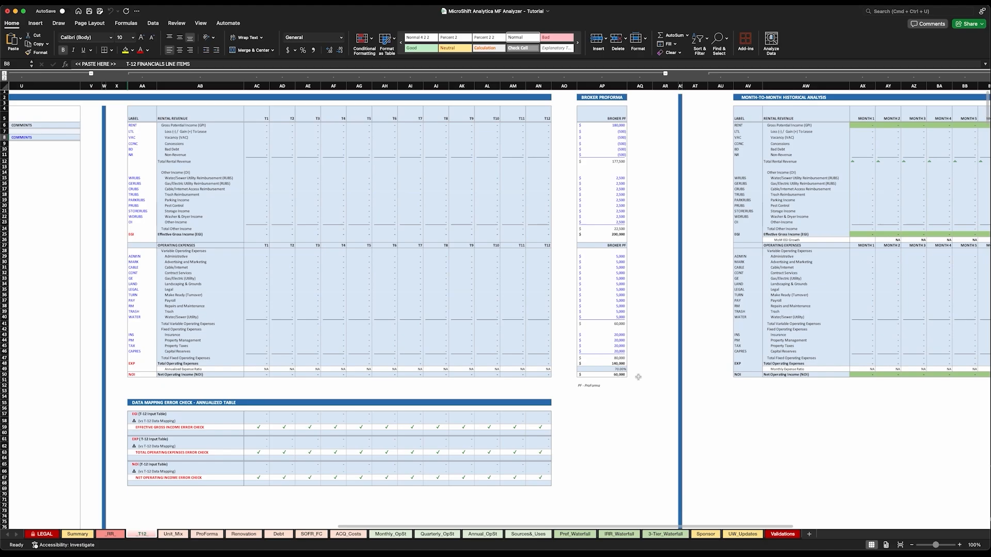
scroll(639, 377, right, 1)
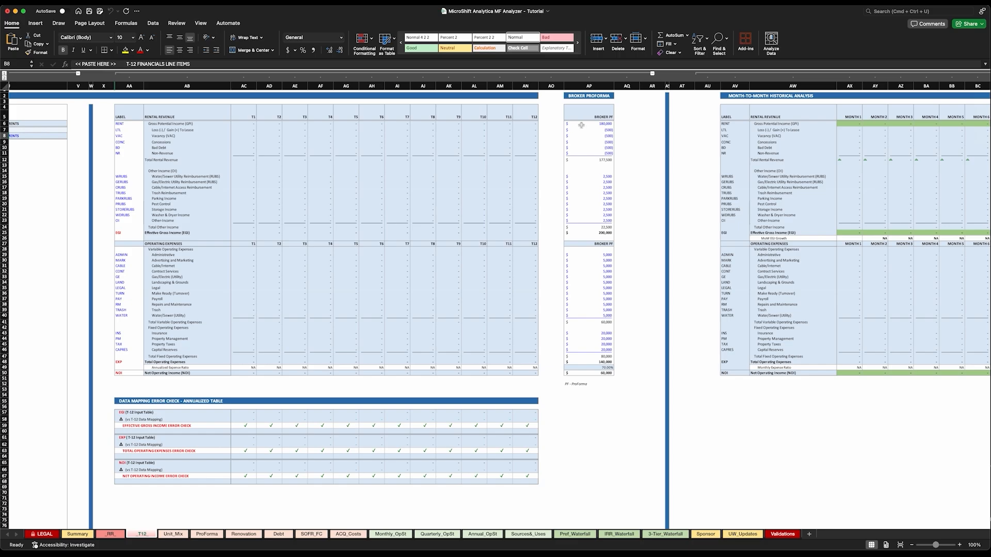
scroll(580, 176, down, 2)
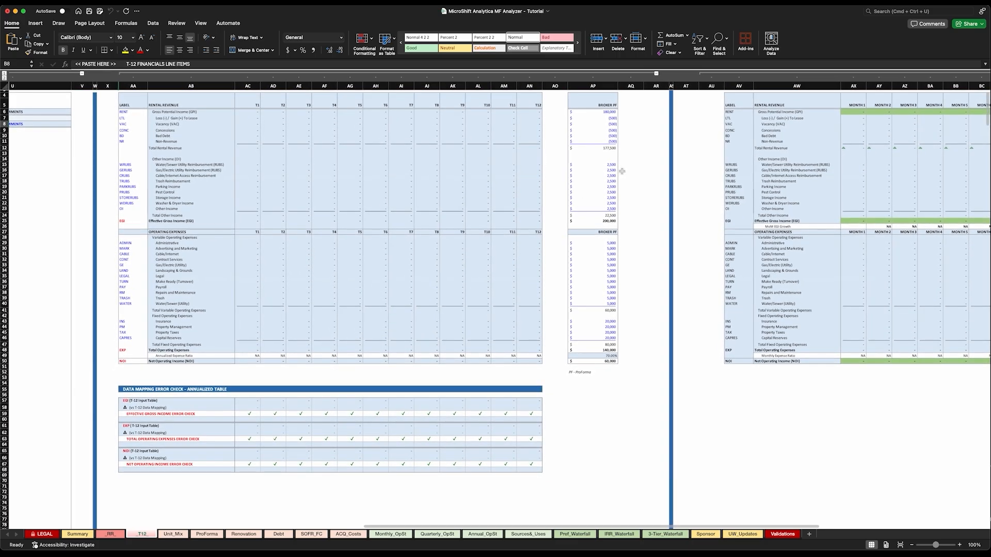
scroll(609, 179, left, 1)
Examine the Month-to-Month Historical Analysis table and compare its month columns with the T-12 input table
scroll(609, 179, right, 6)
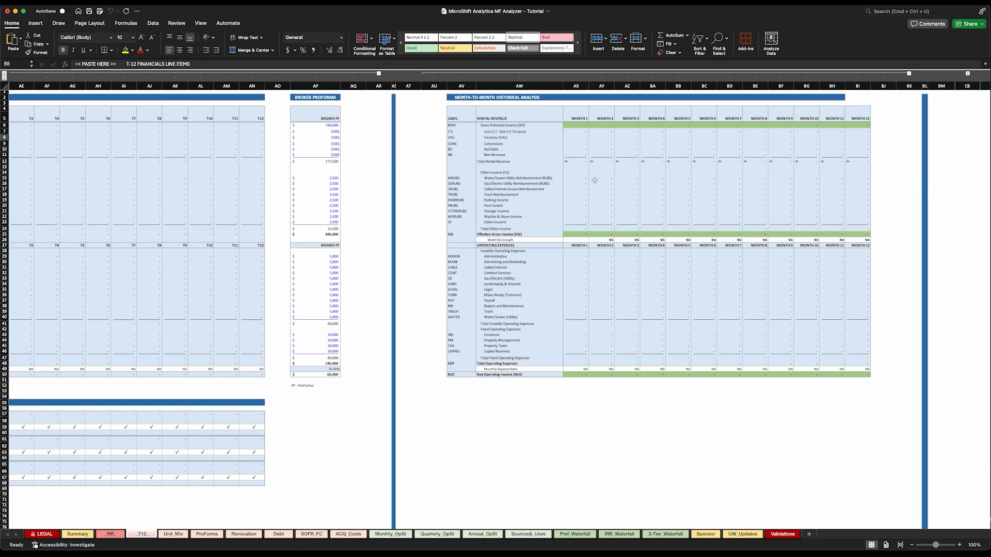
scroll(580, 181, left, 15)
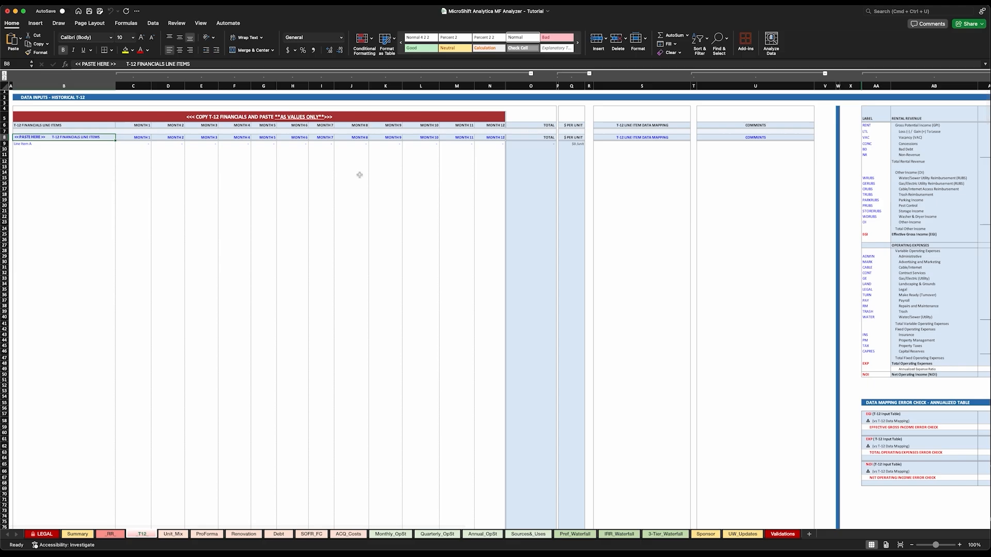
scroll(681, 149, right, 15)
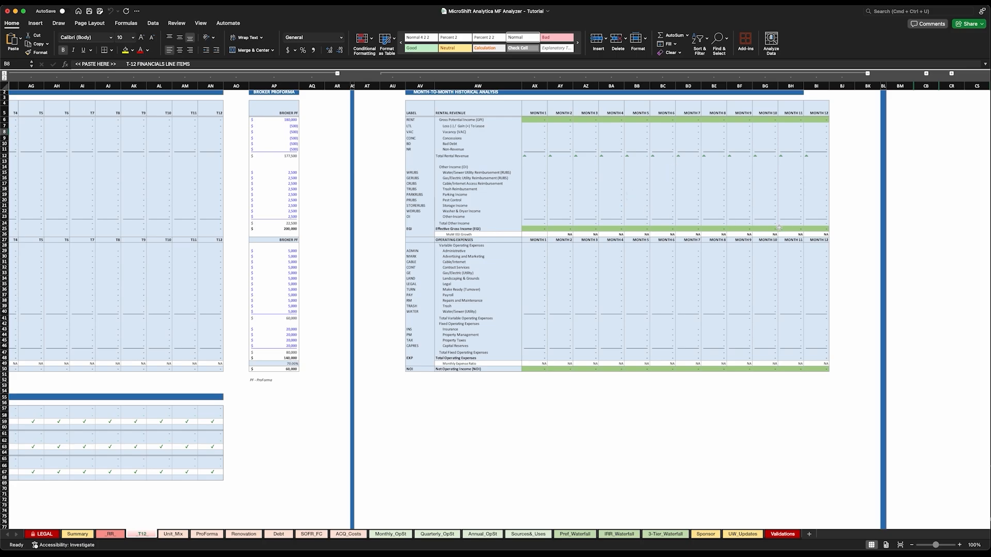
scroll(779, 228, up, 1)
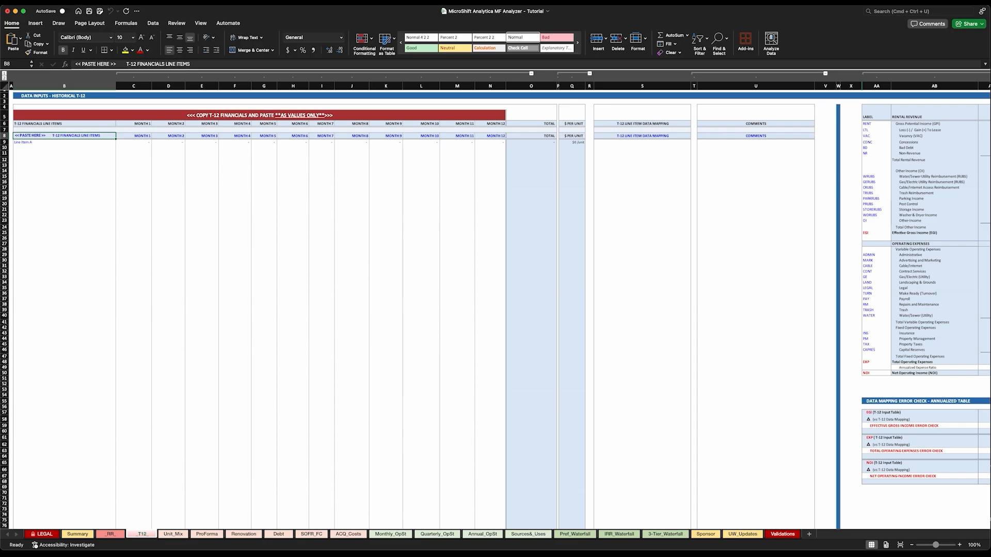
Switch to the MSA_T12_Statement workbook and compare its twelve month headers with the month columns of the analyzer's T12 sheet
mouse_move(941, 543)
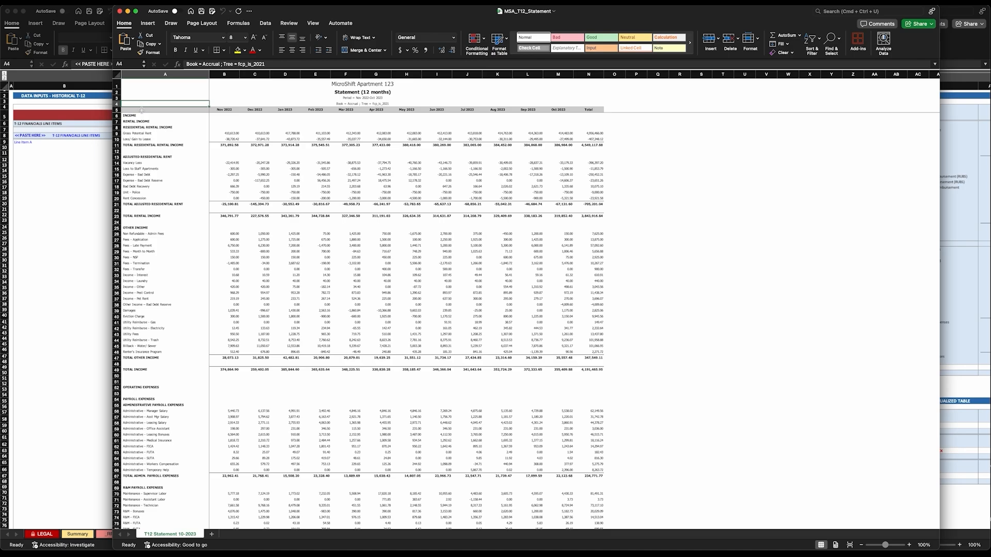
scroll(157, 150, down, 1)
scroll(246, 121, up, 1)
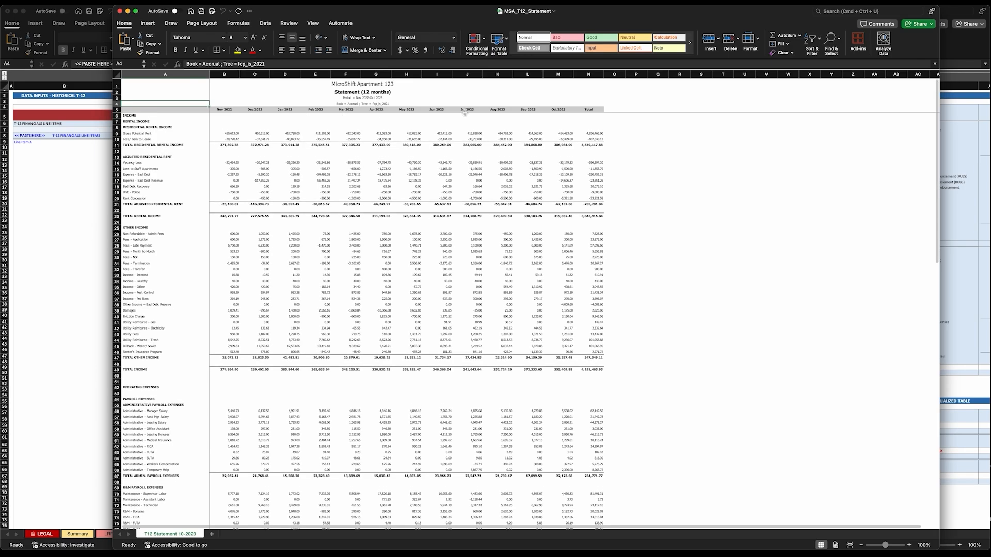
click(559, 109)
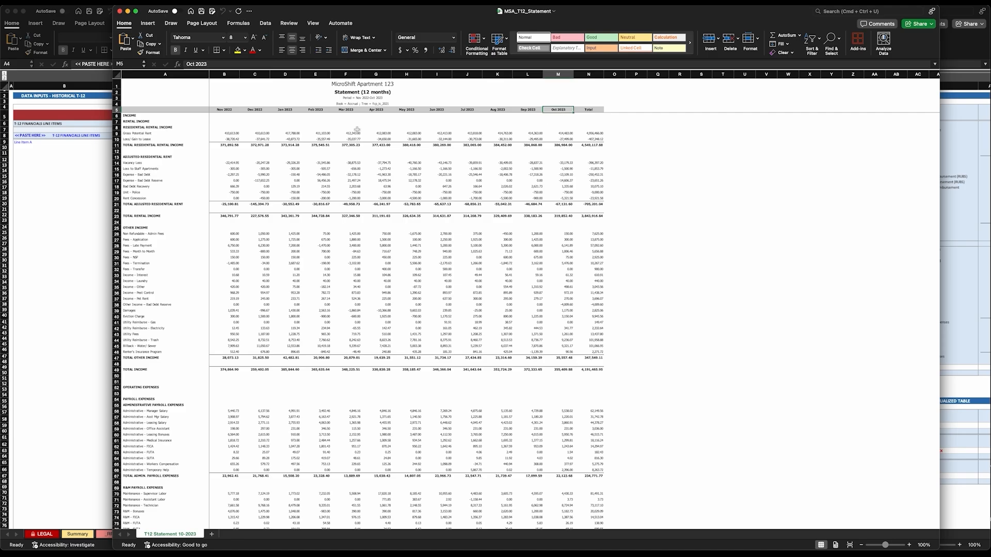
drag(462, 13, 462, 159)
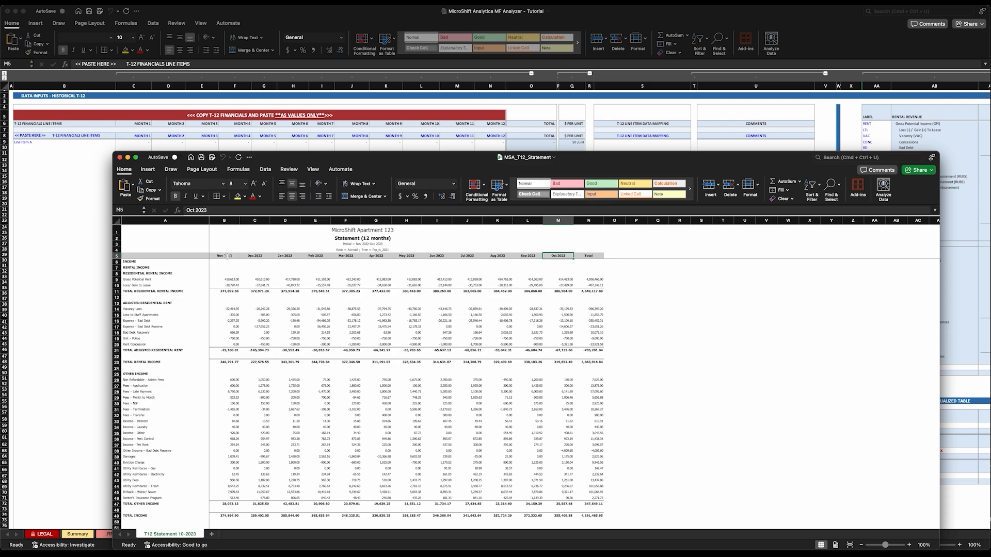
drag(221, 256, 557, 257)
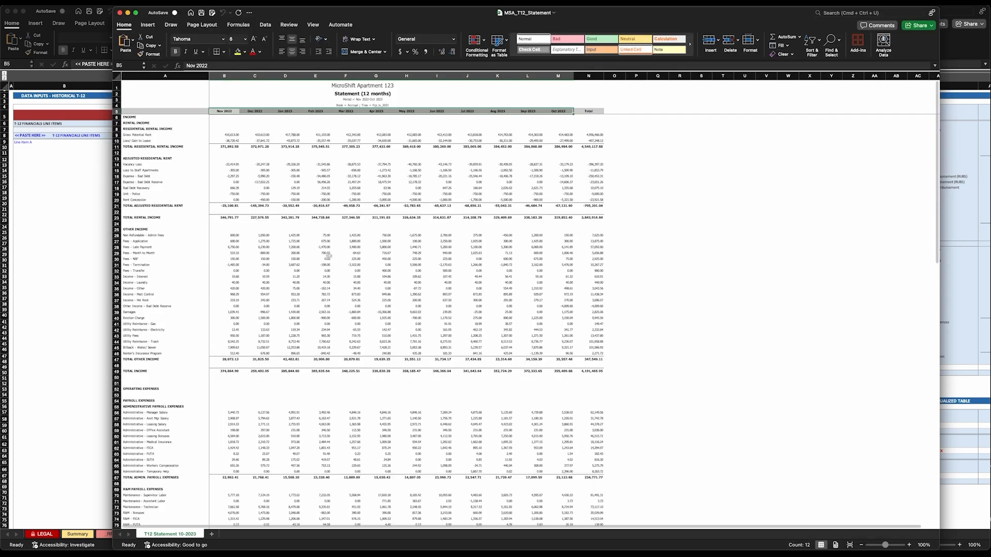
click(199, 337)
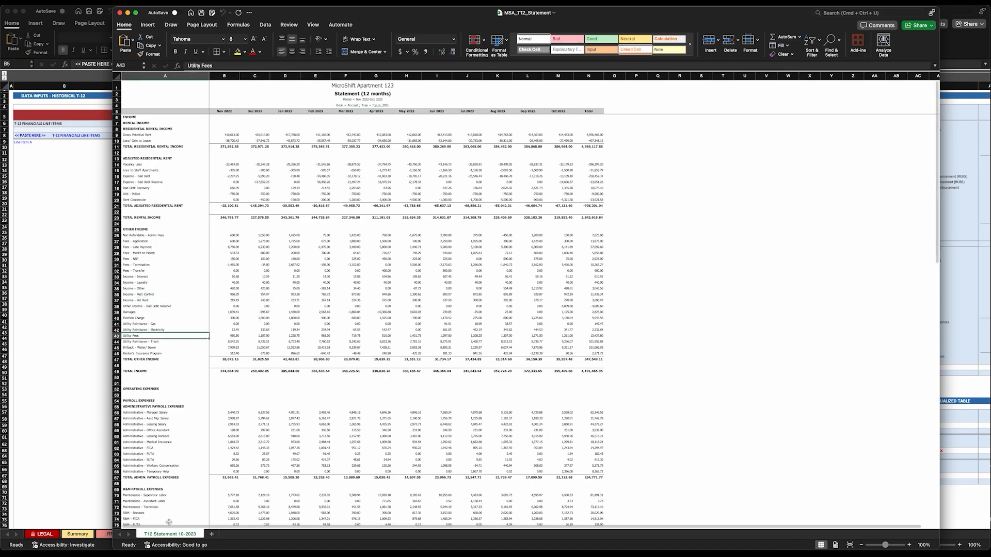
Create a copy of the T12 Statement 10-2023 sheet at the end of the same workbook
right_click(168, 538)
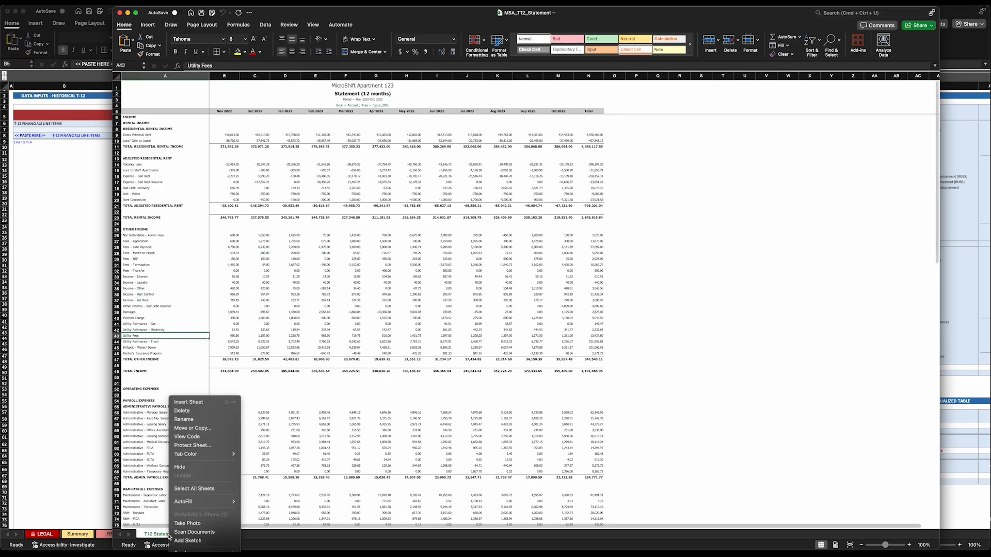
click(186, 431)
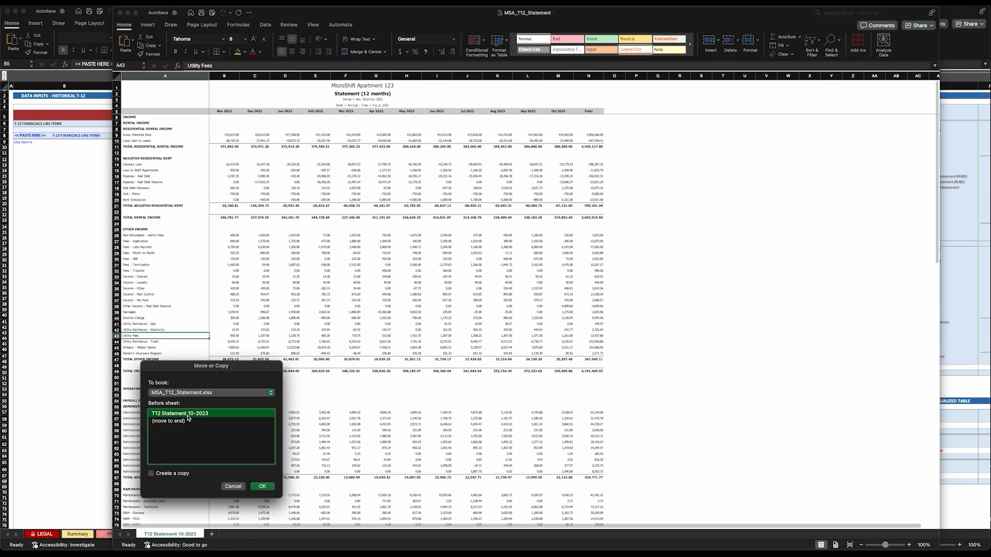
click(179, 422)
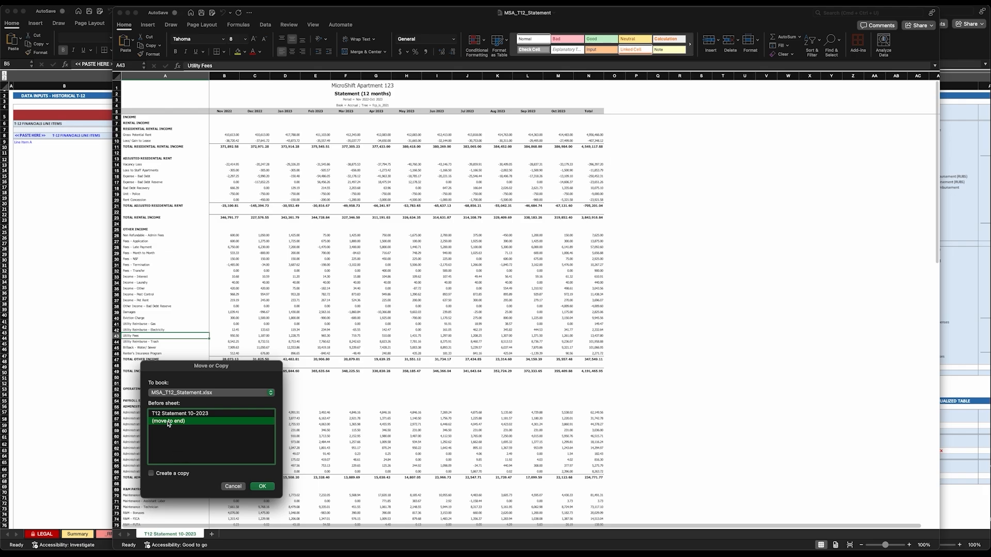
click(165, 474)
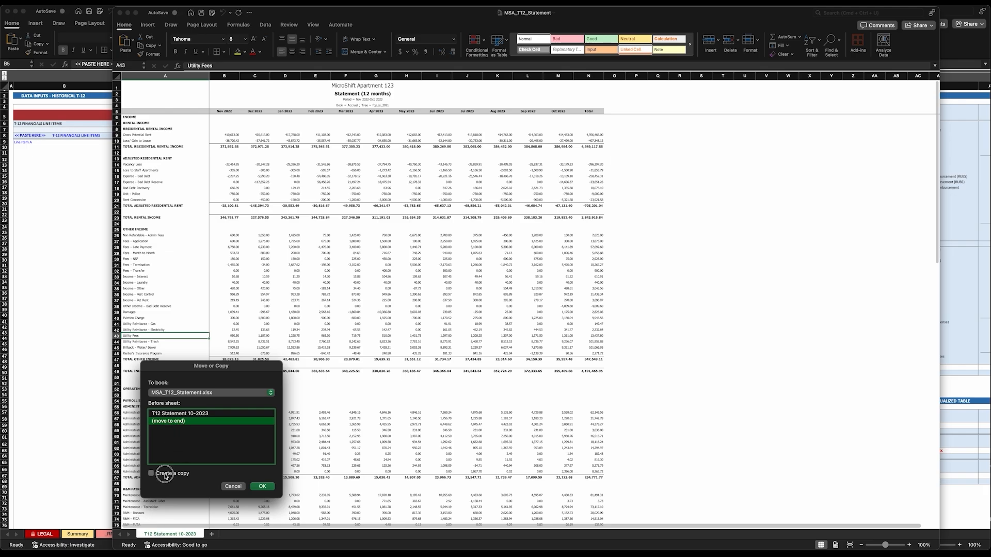
click(262, 487)
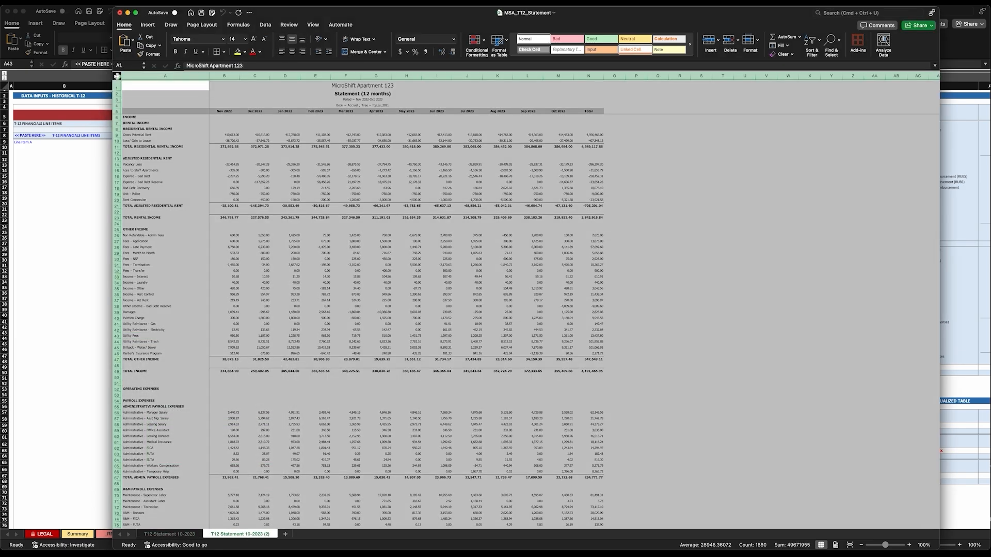
Unmerge all cells on the copied T12 statement sheet
click(117, 77)
click(384, 52)
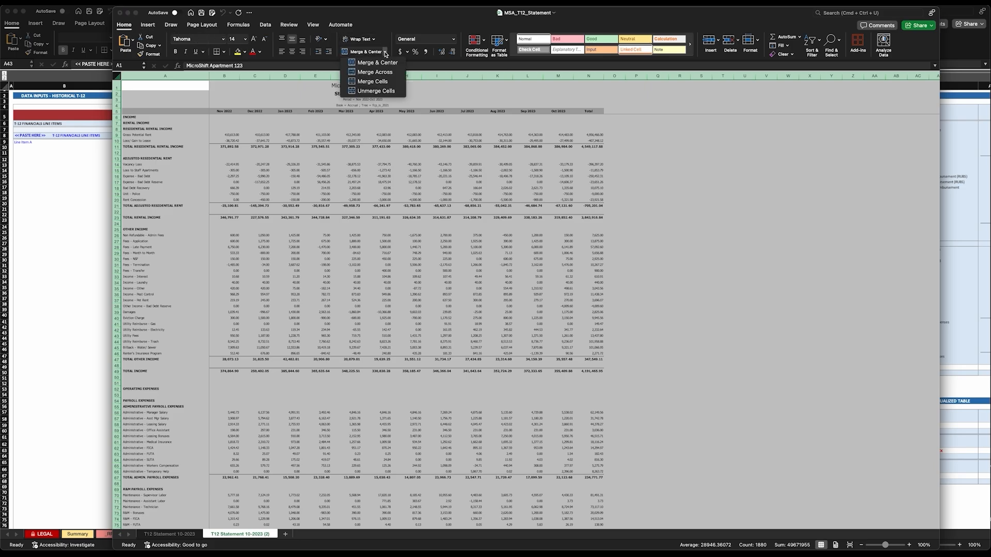
click(374, 91)
Unhide all columns on the copied T12 statement sheet and replace its entire contents with pasted values
right_click(345, 76)
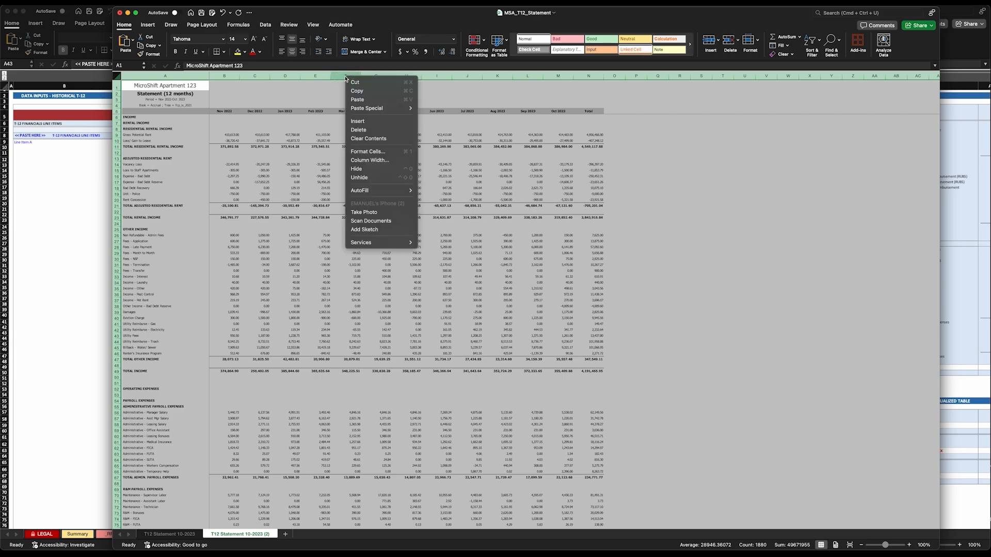
click(361, 176)
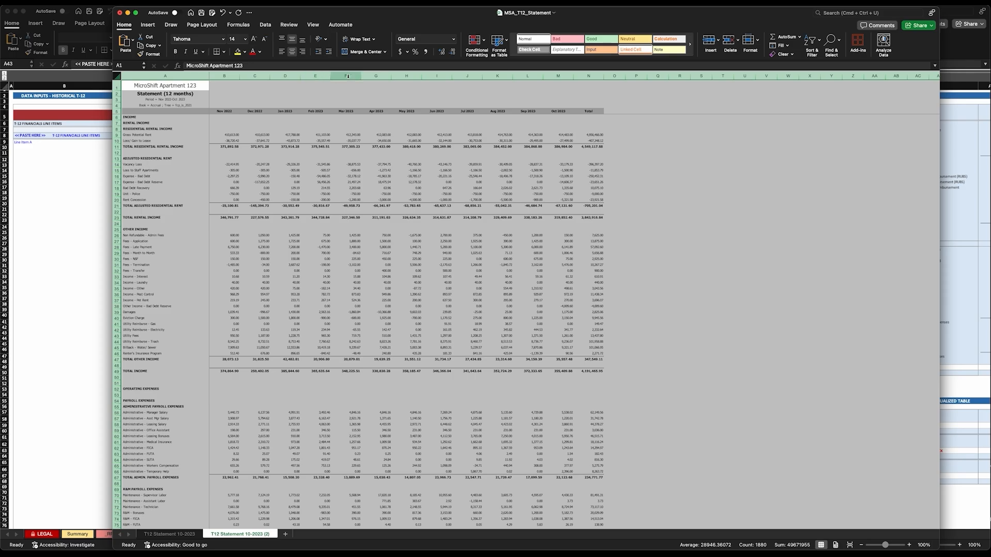
right_click(314, 99)
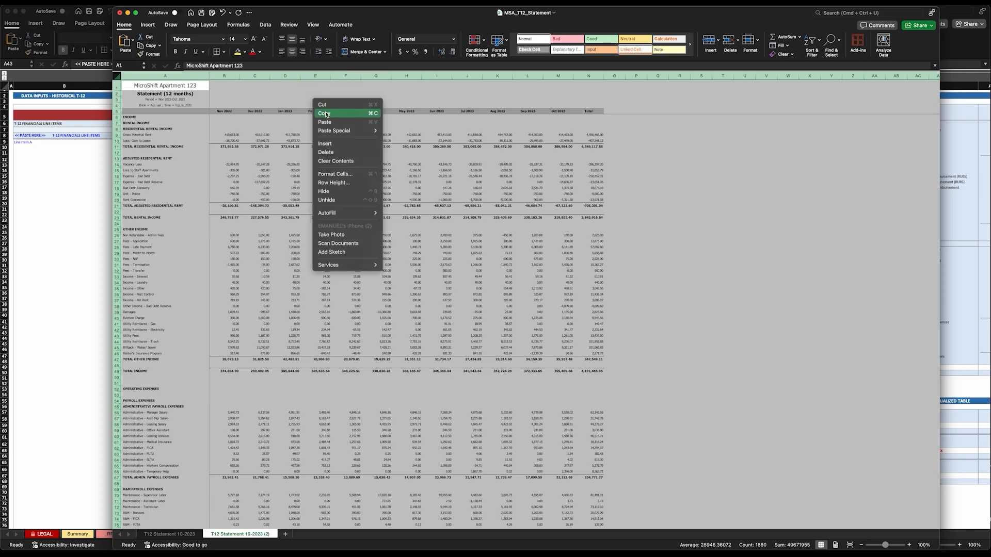
click(324, 113)
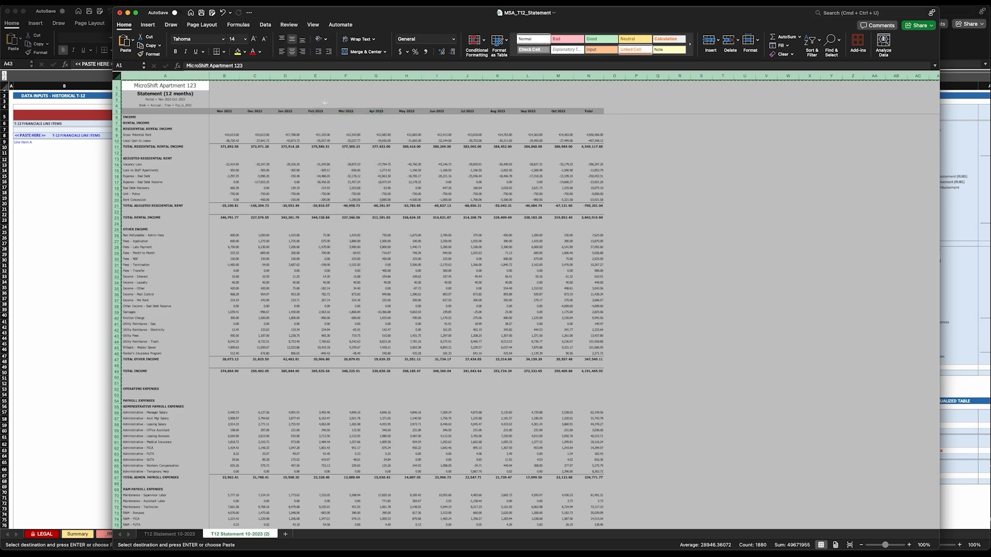
right_click(326, 100)
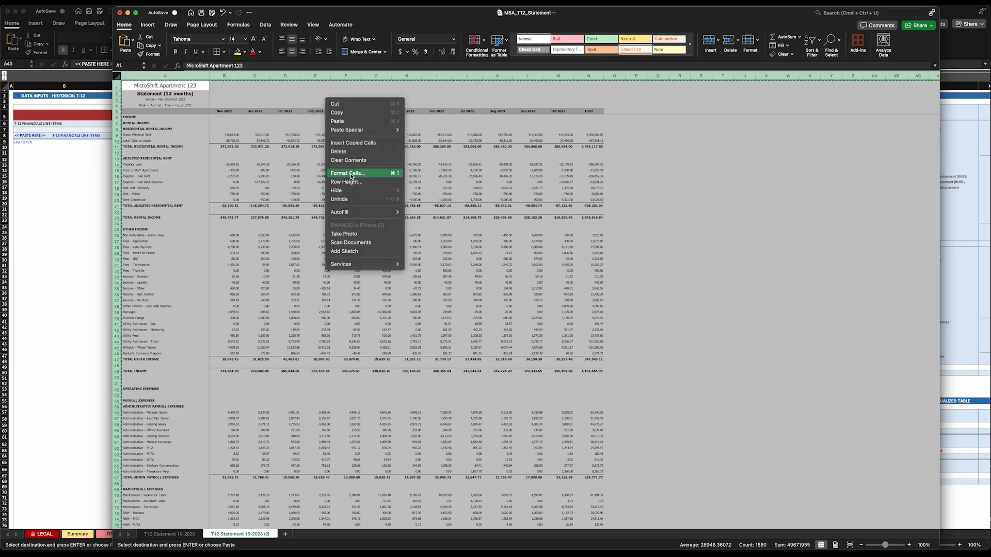
mouse_move(353, 131)
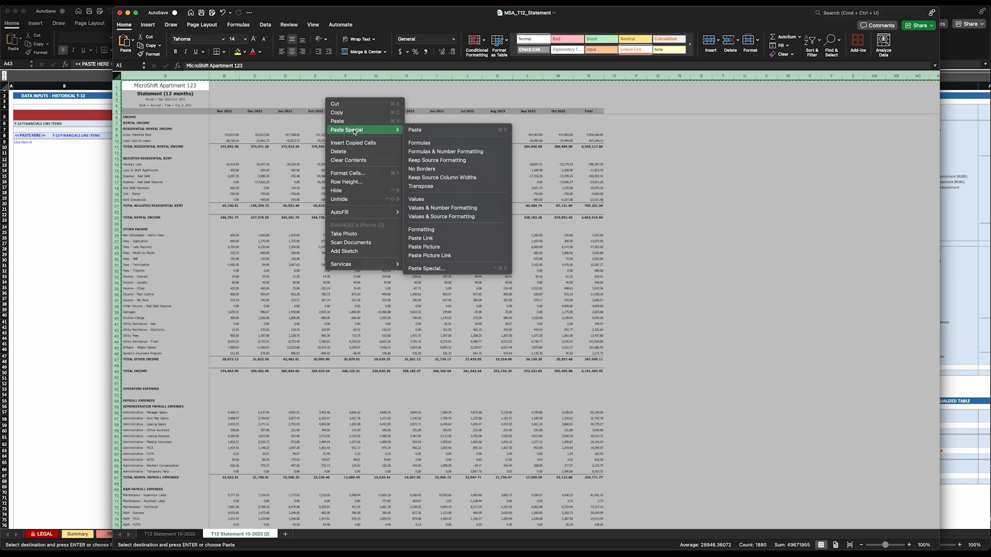
click(415, 199)
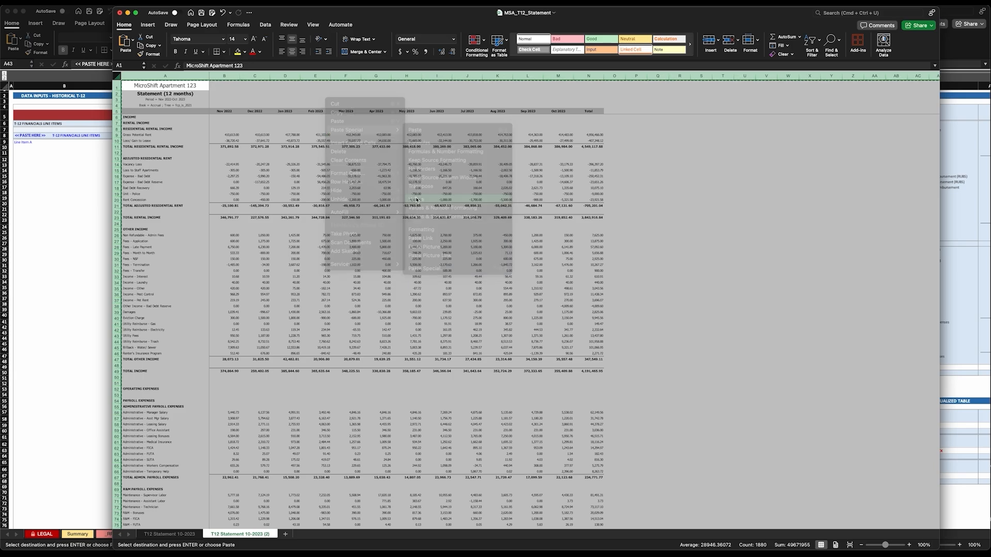
click(360, 171)
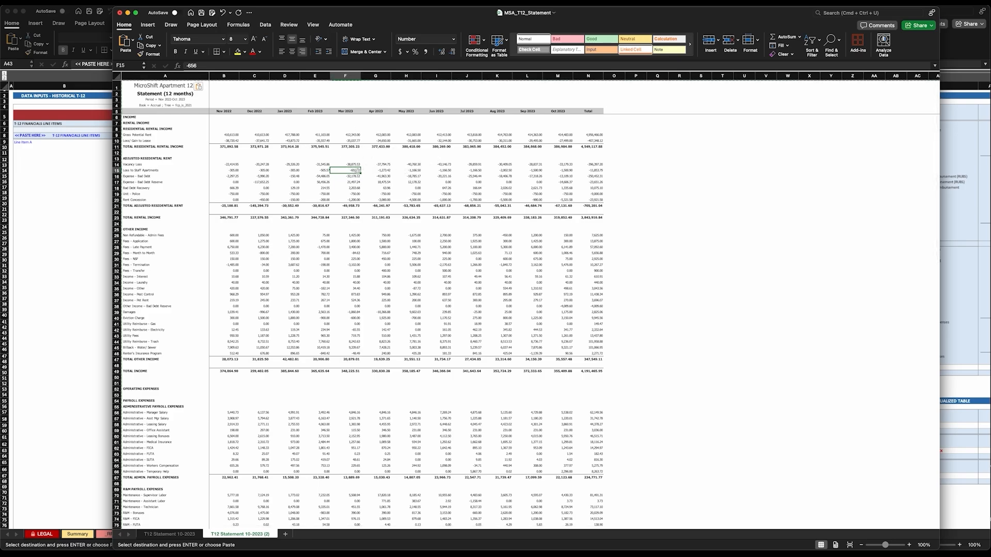
scroll(432, 177, down, 20)
scroll(433, 177, down, 20)
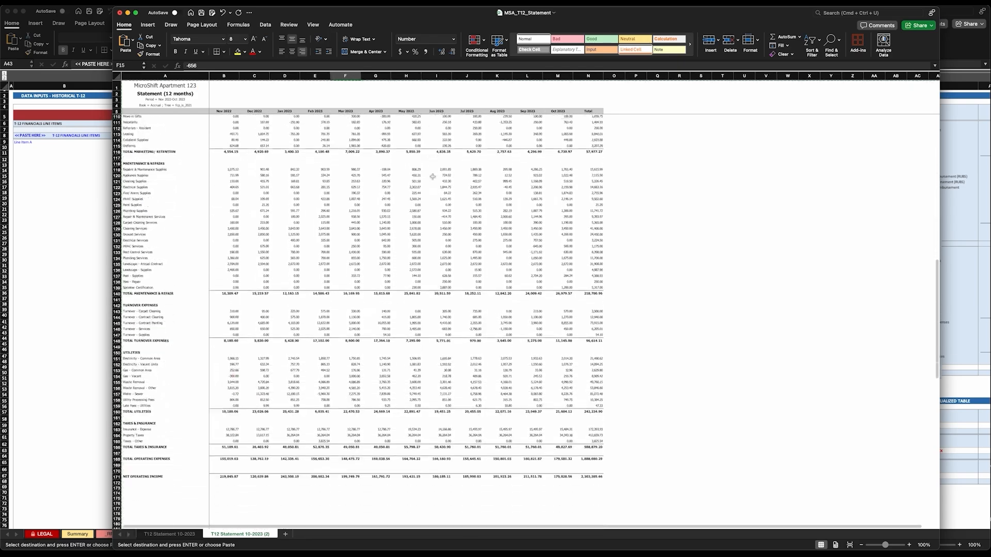
scroll(434, 177, up, 20)
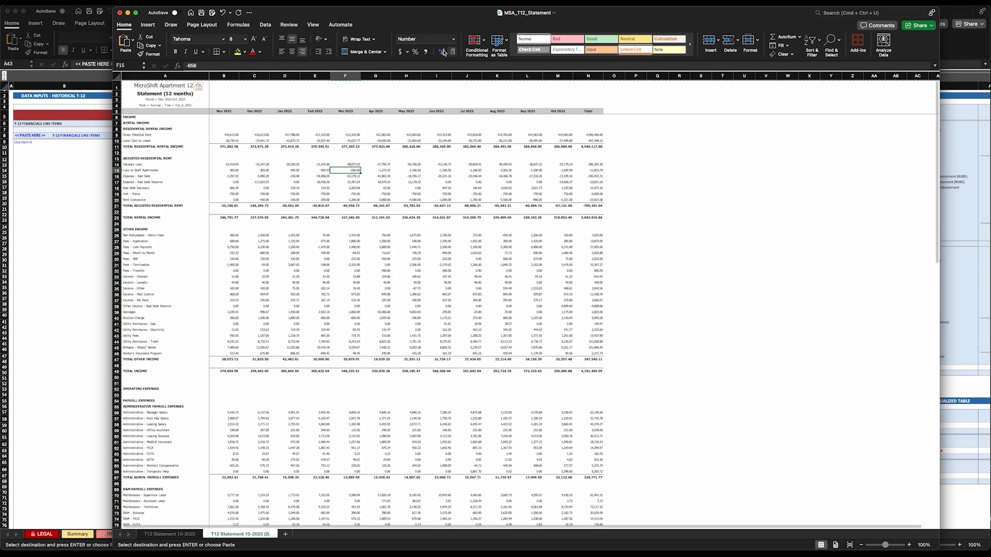
Copy the statement range A5:M171, from the month header row through Net Operating Income, leaving out the Total column
drag(428, 7, 428, 166)
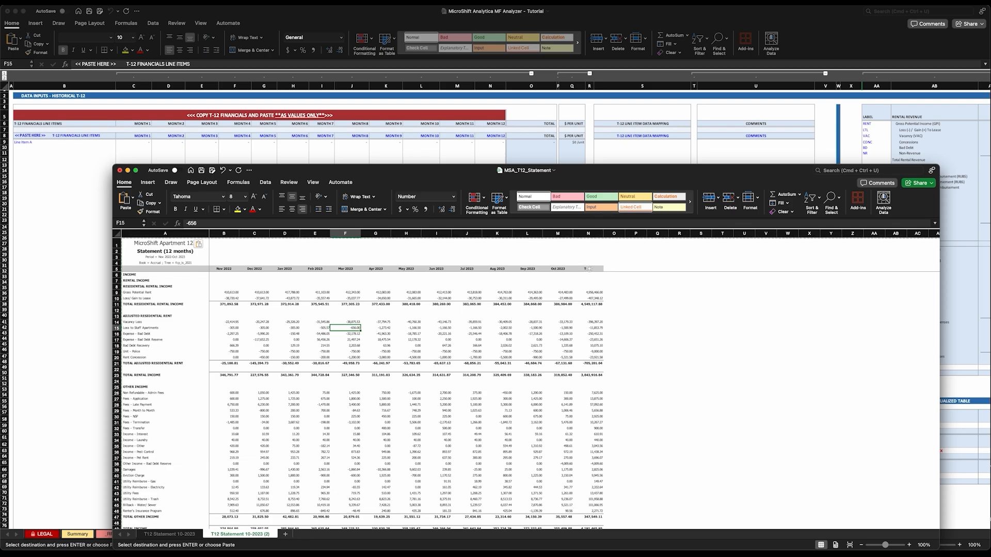
click(165, 269)
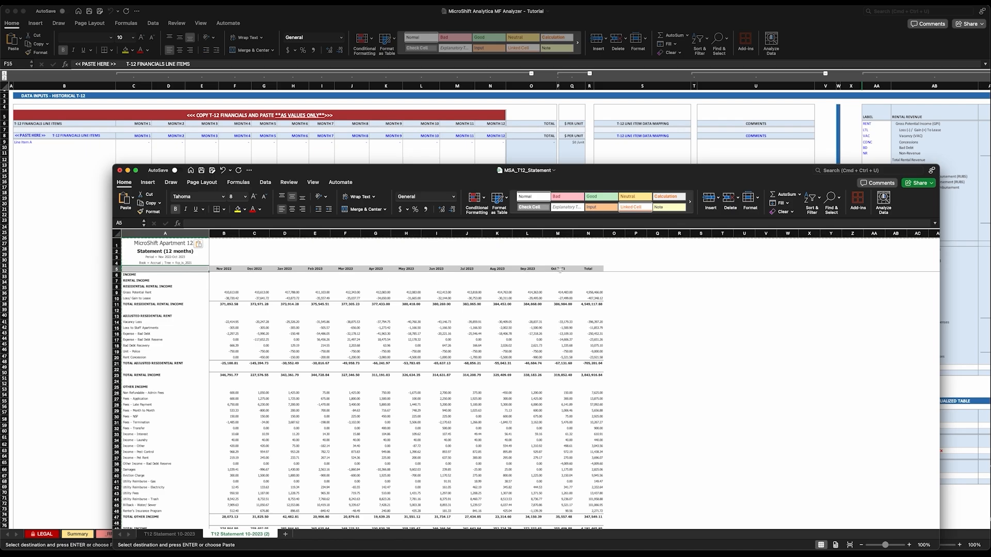
scroll(561, 271, down, 3)
scroll(562, 267, up, 3)
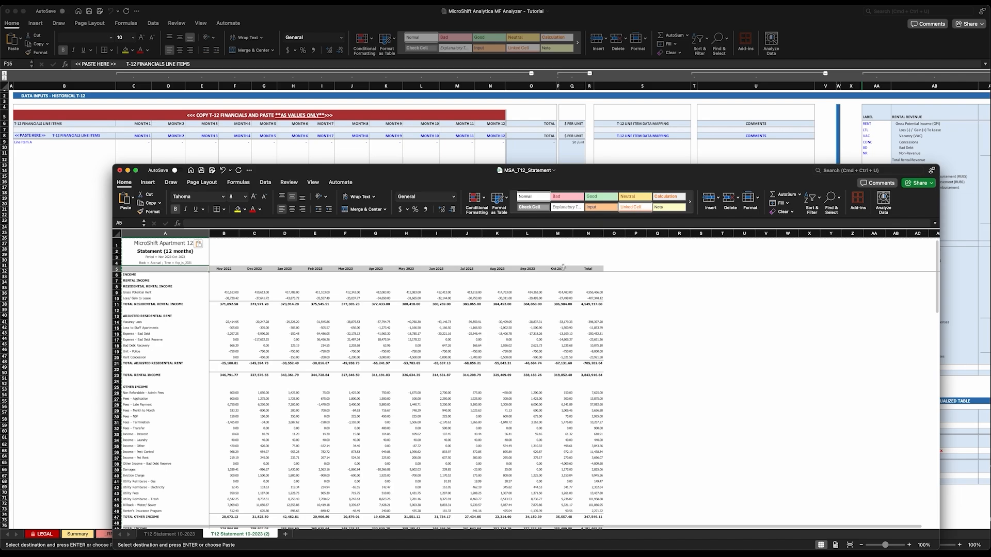
scroll(560, 270, down, 5)
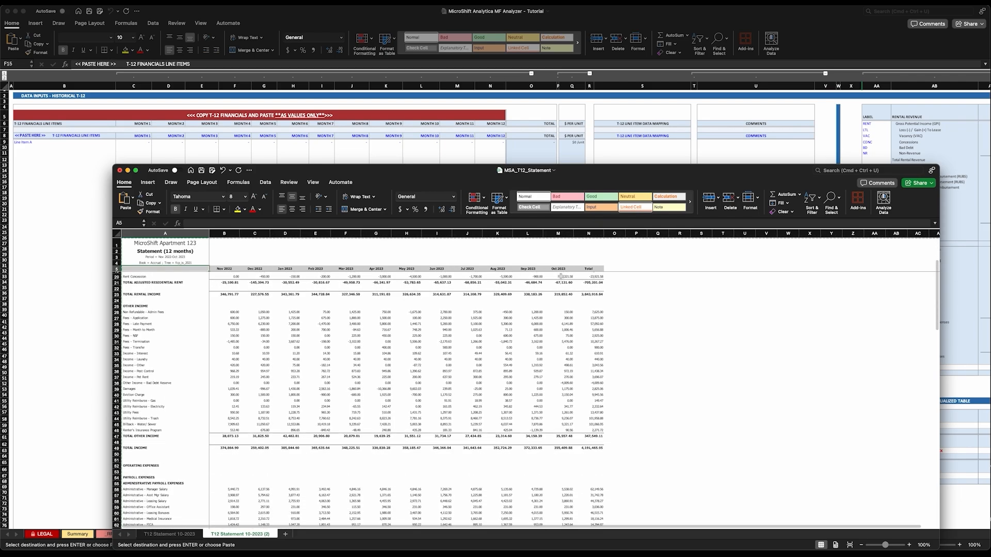
scroll(566, 279, down, 15)
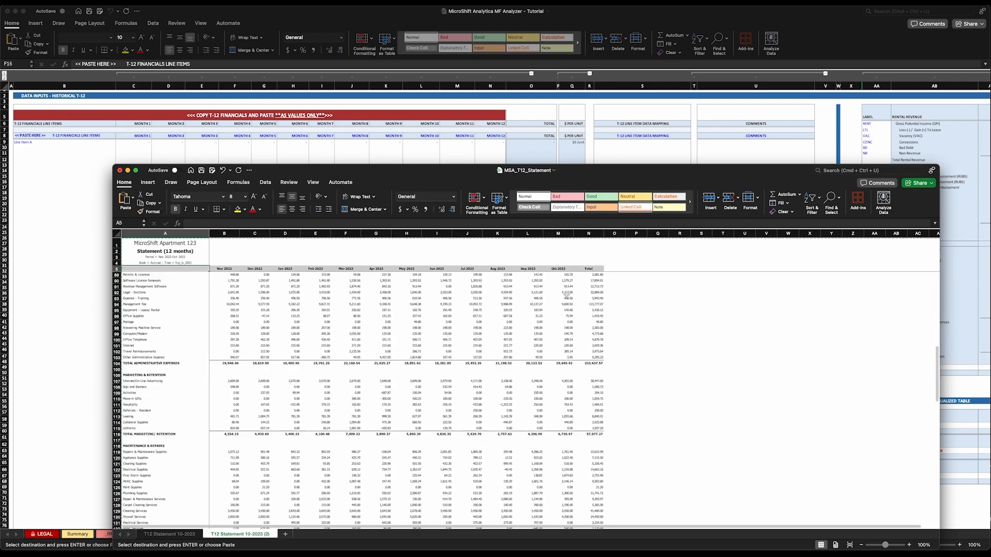
scroll(566, 294, down, 14)
scroll(567, 294, up, 2)
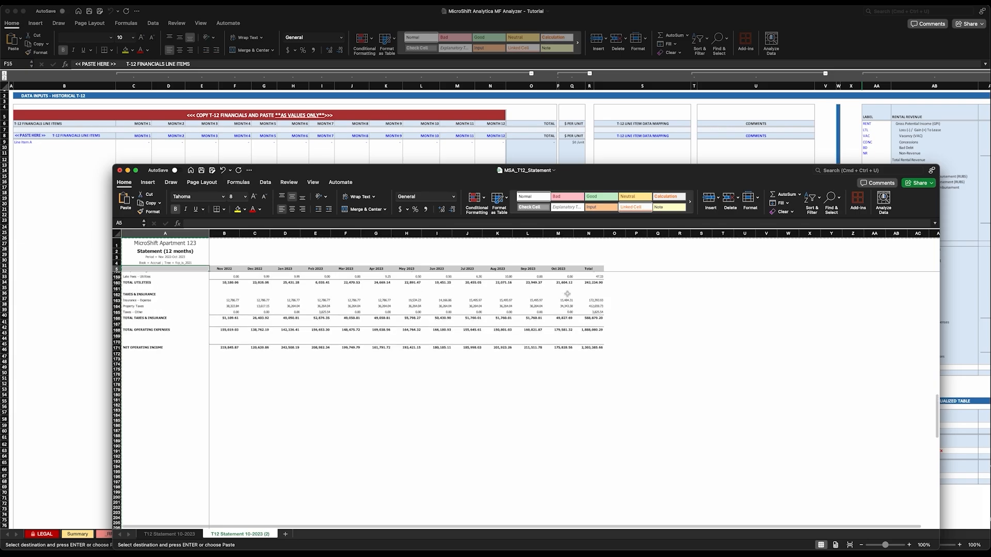
shift+click(562, 349)
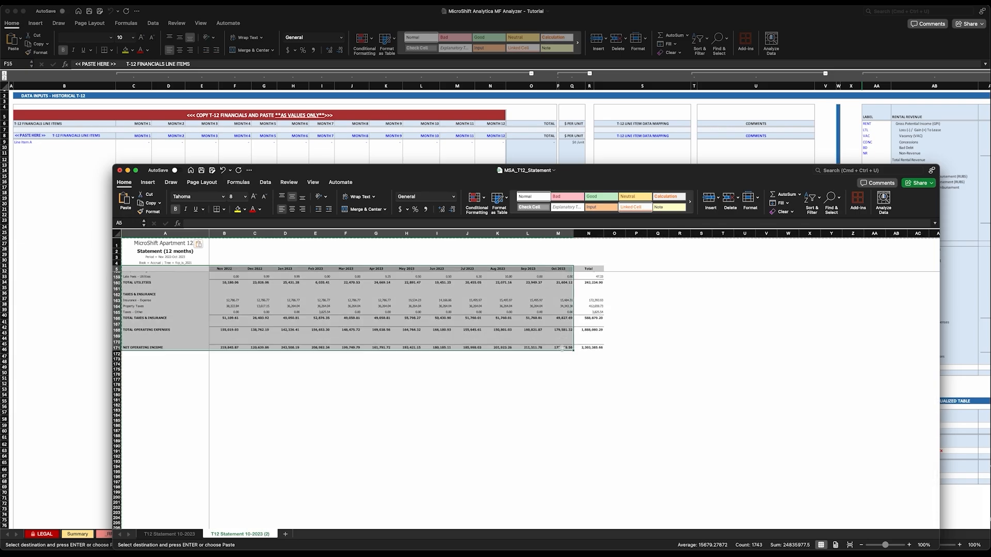
scroll(588, 278, down, 1)
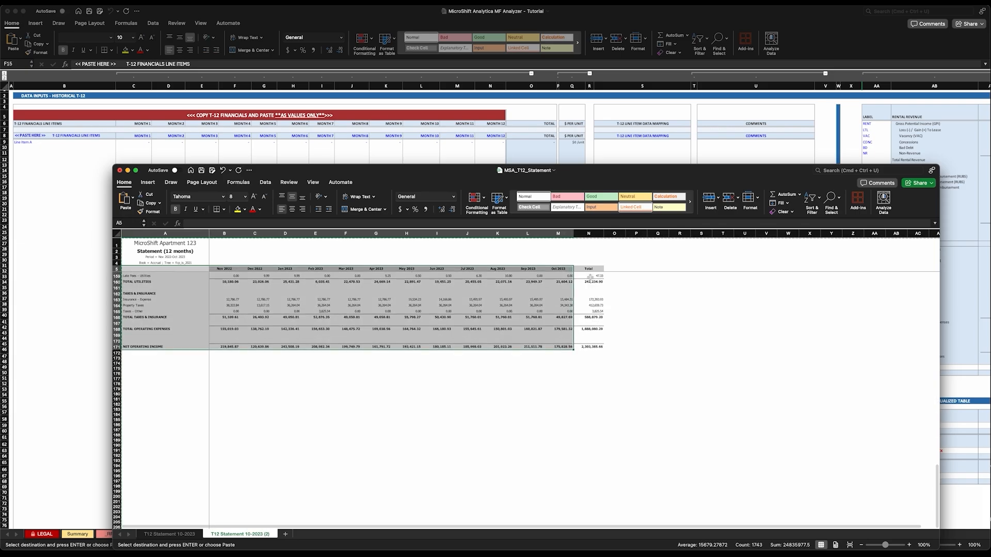
right_click(467, 296)
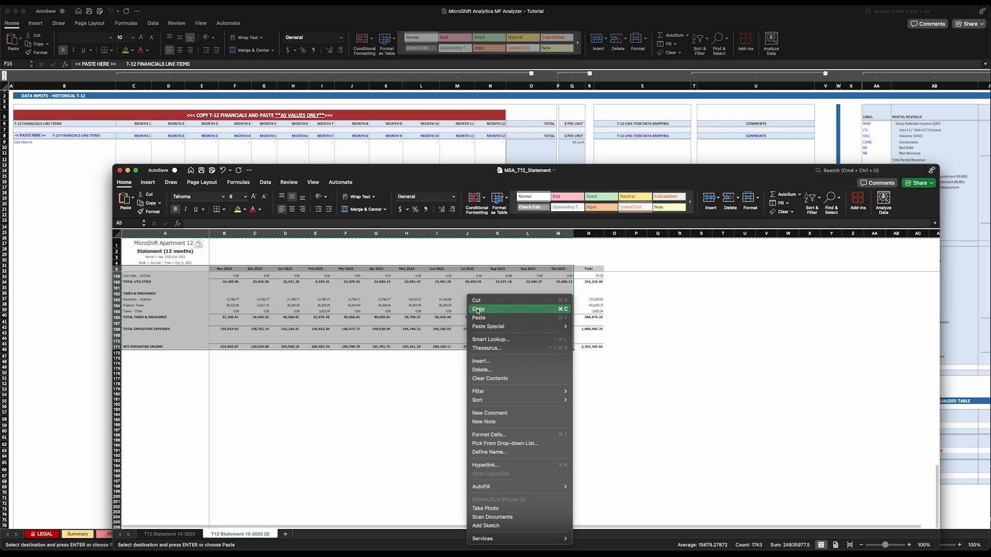
click(478, 309)
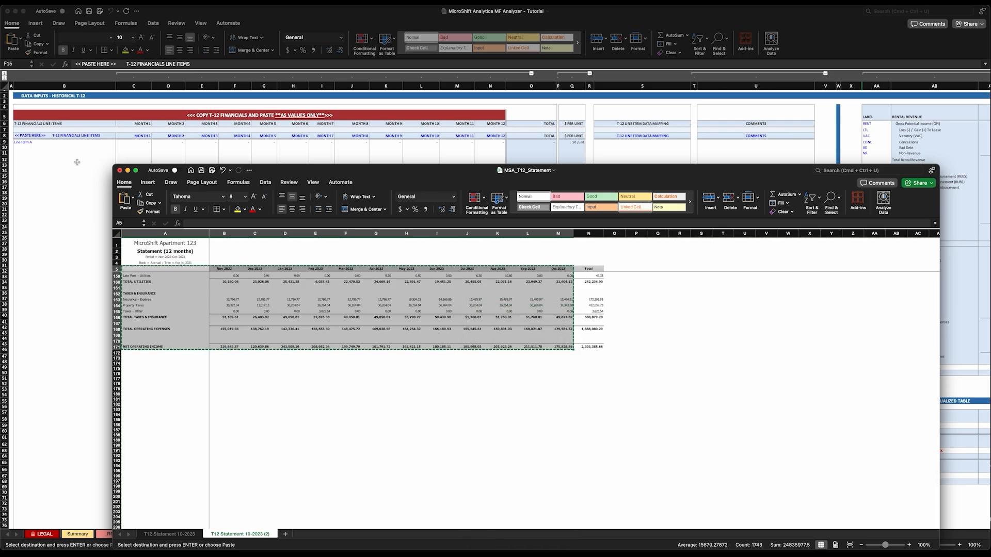
Minimize the statement workbook and paste the copied financials as values only at cell B8 of the analyzer's T12 sheet
click(128, 170)
click(34, 137)
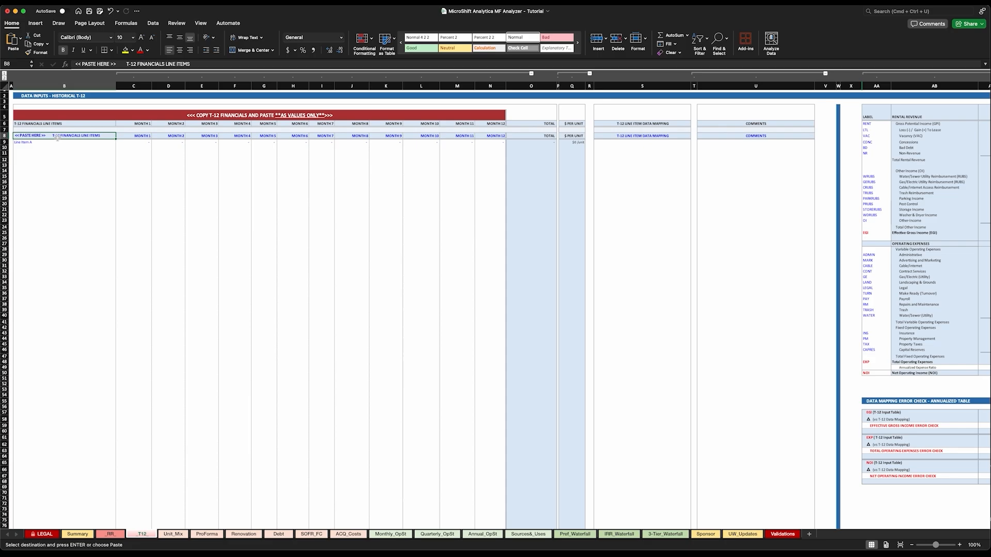
right_click(57, 136)
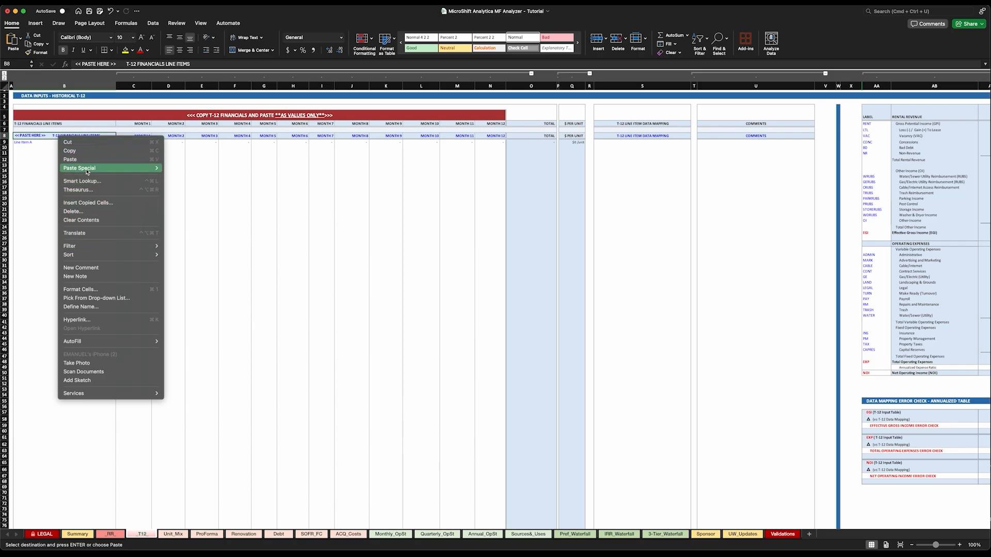
mouse_move(87, 168)
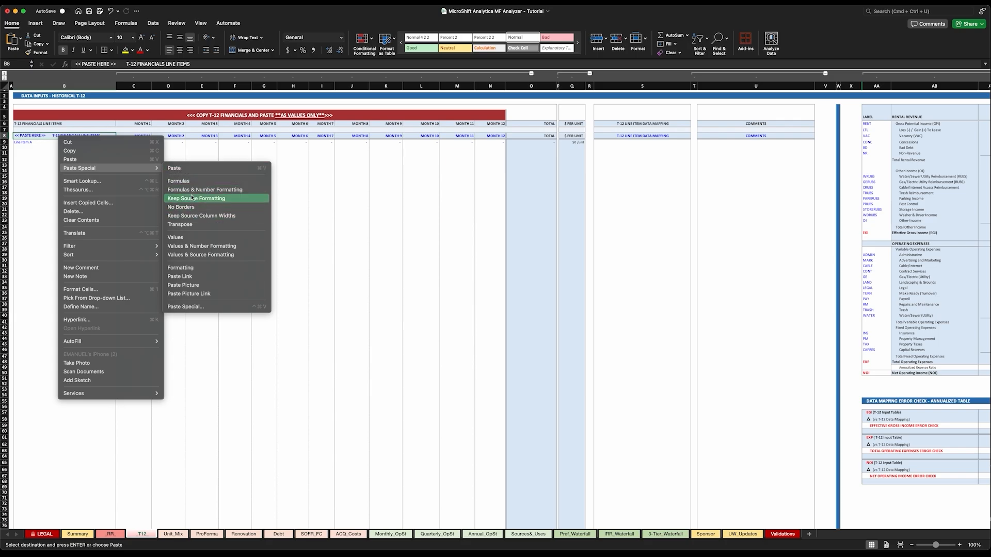
click(189, 237)
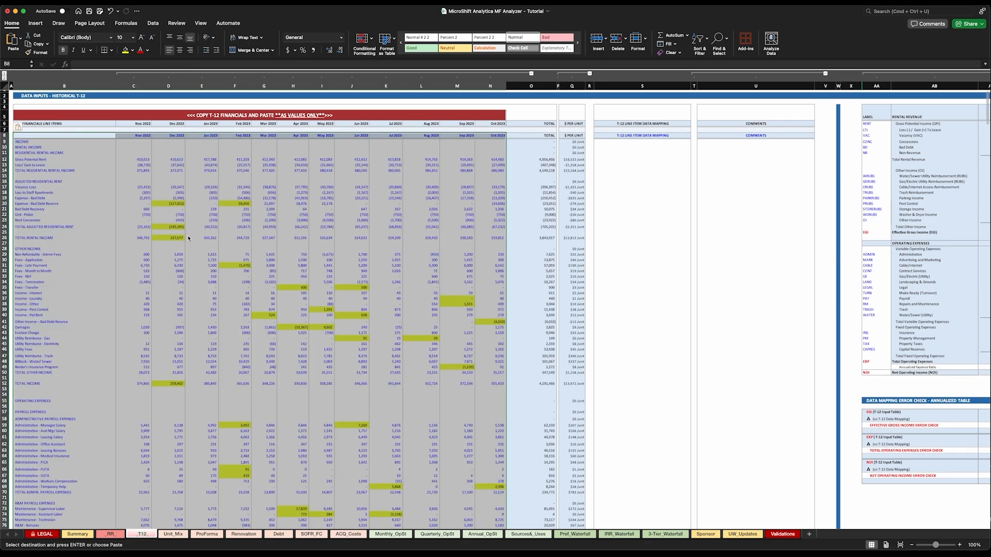
Examine the monthly amounts and highlighted cells in the interest income, pet rent and gas utility reimbursement rows
click(113, 154)
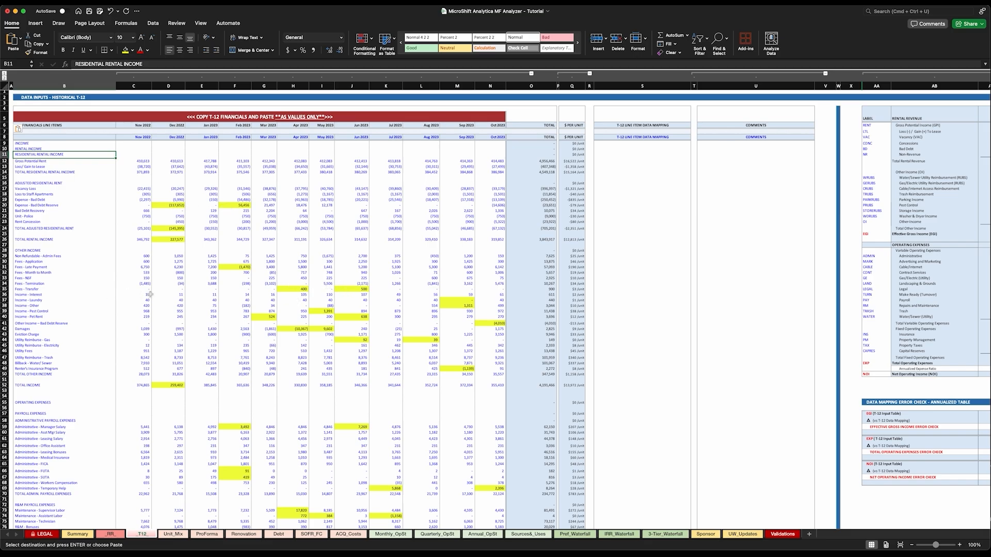
drag(48, 294, 480, 296)
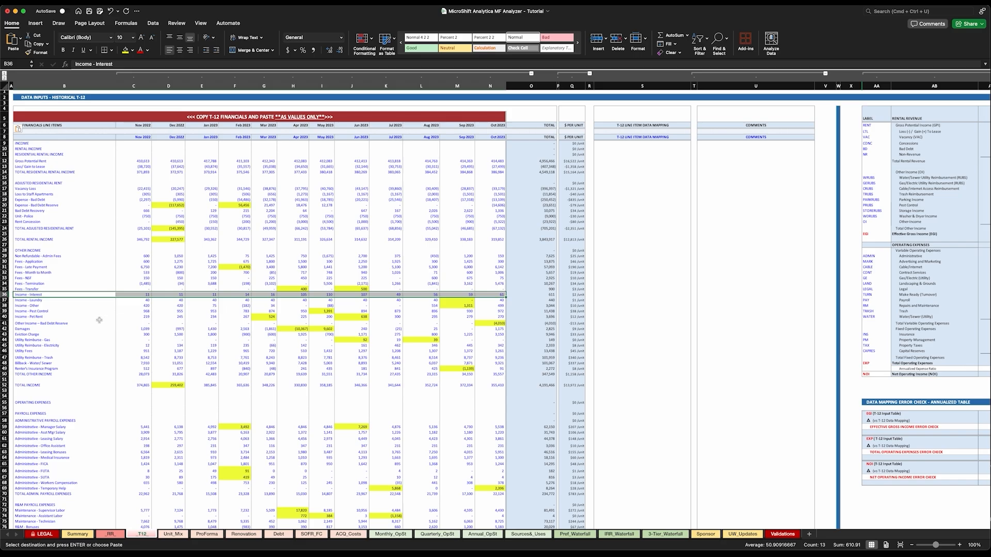
click(132, 317)
drag(132, 317, 494, 316)
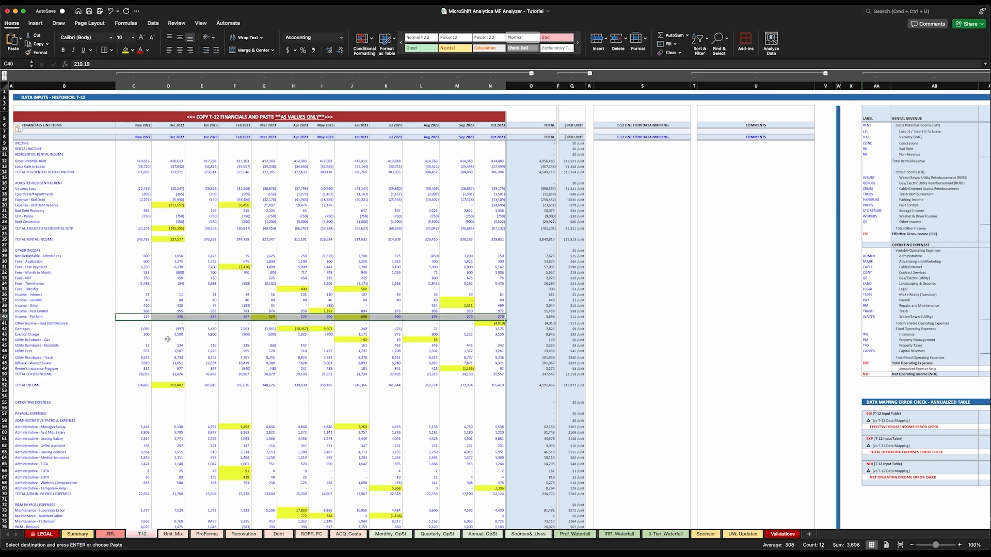
drag(135, 340, 481, 340)
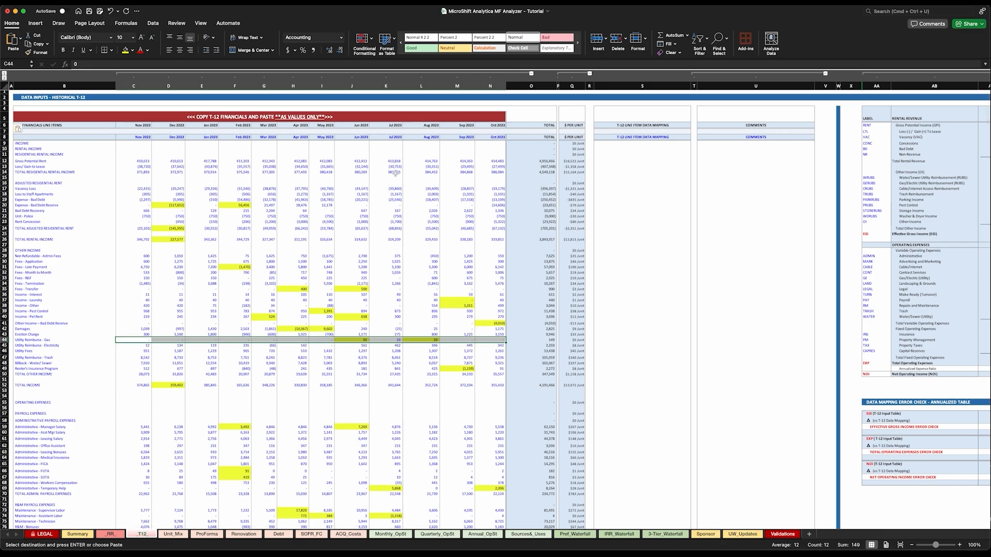
Examine the highlighted monthly amounts across the expense sections, including the April 2023 Maintenance - Supervisor Labor amount
scroll(378, 263, down, 6)
scroll(380, 263, down, 17)
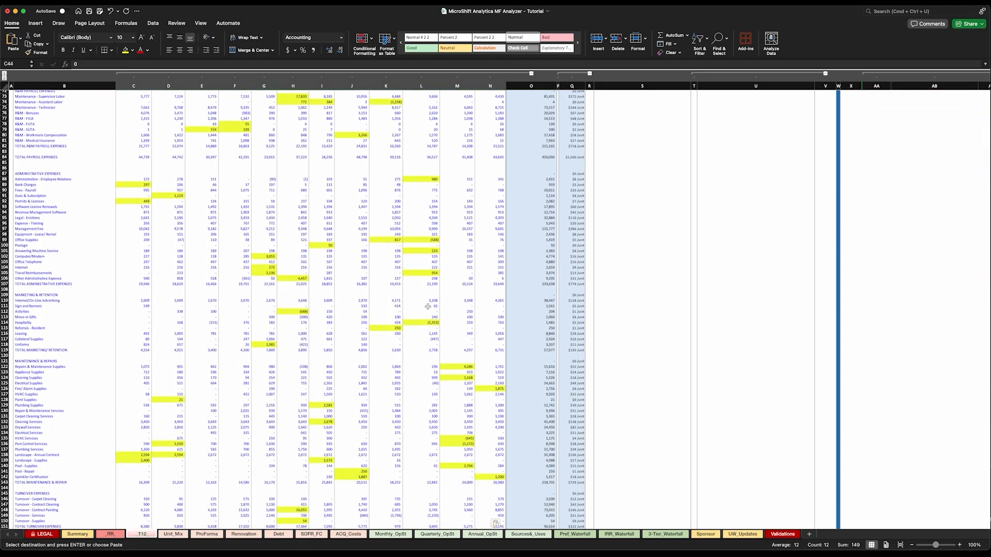
scroll(407, 330, down, 2)
scroll(407, 329, down, 14)
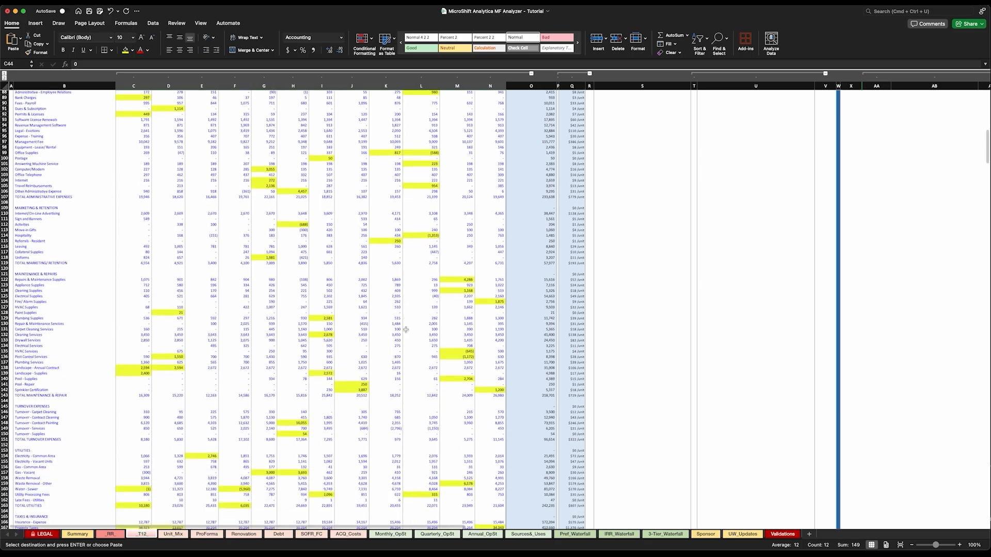
scroll(406, 329, up, 20)
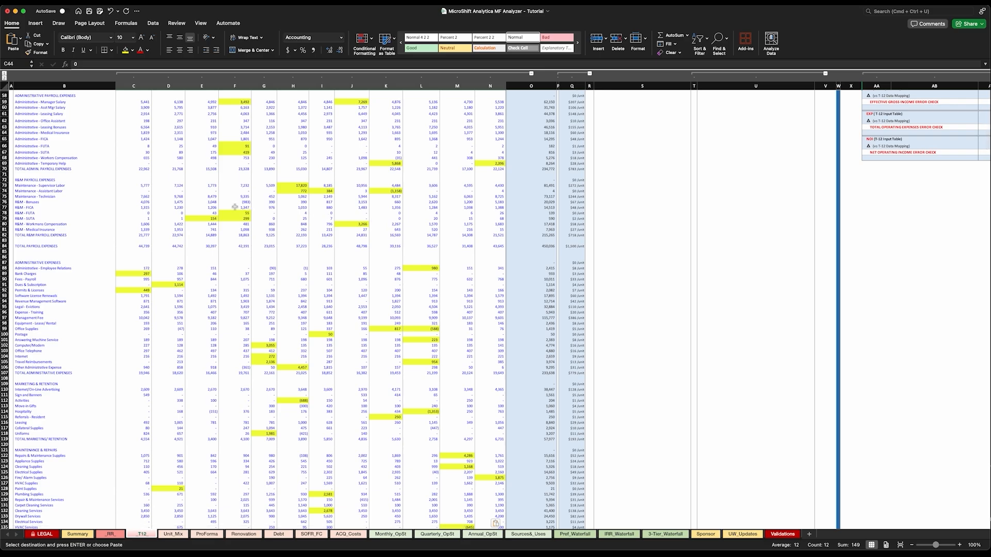
click(70, 186)
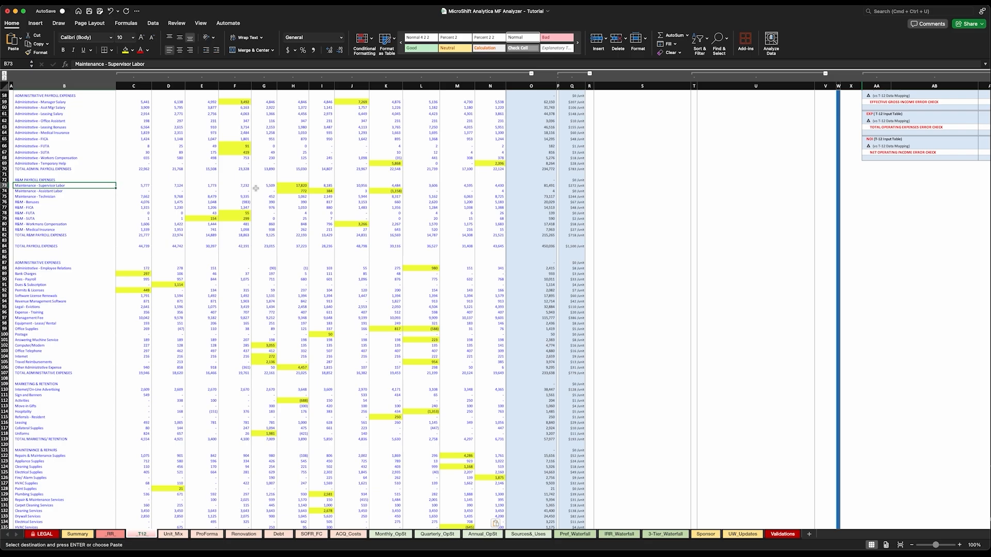
click(287, 187)
scroll(289, 191, up, 15)
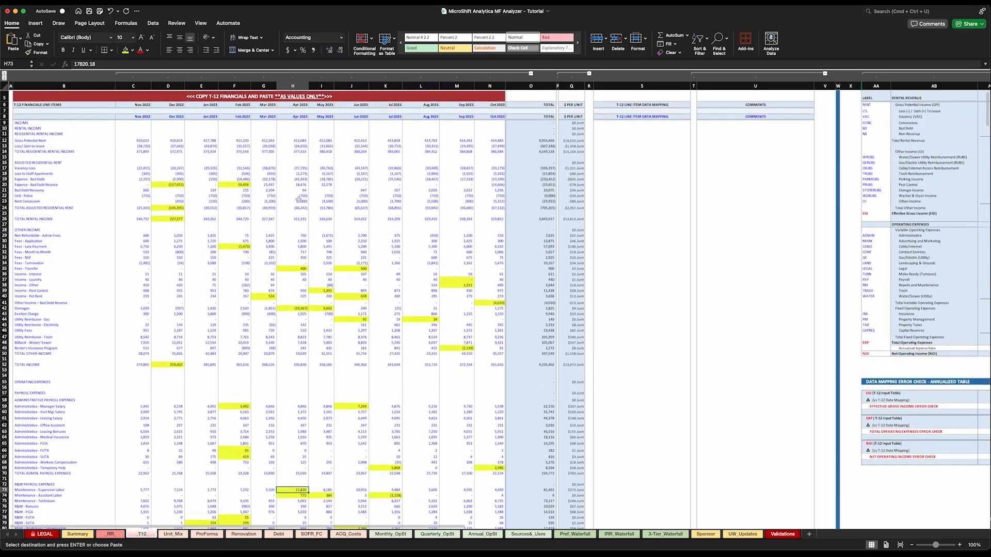
scroll(300, 199, down, 15)
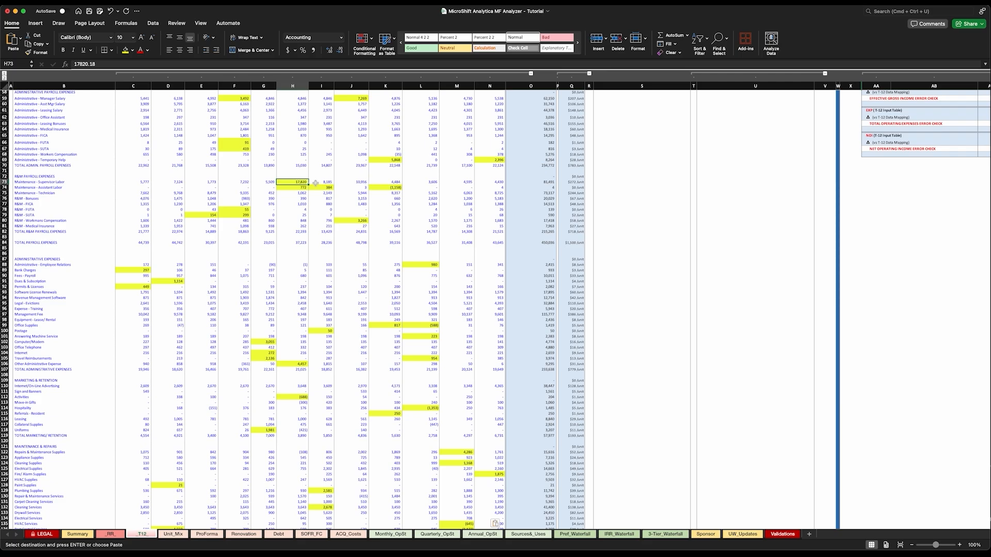
scroll(327, 186, up, 3)
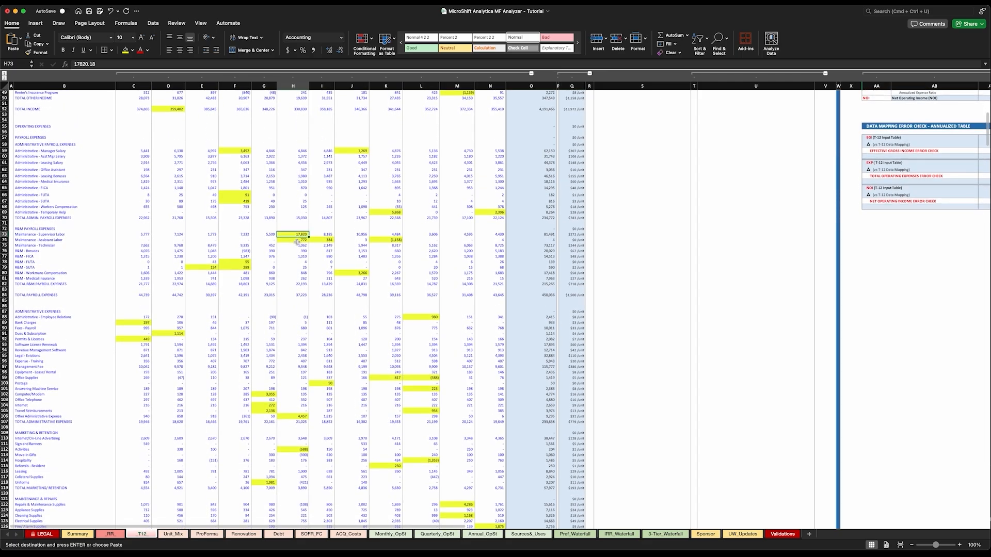
Examine the T12 sheet's line item data mapping and comments columns, the annualized summary table with its labels, and the Broker Proforma column
scroll(283, 240, down, 1)
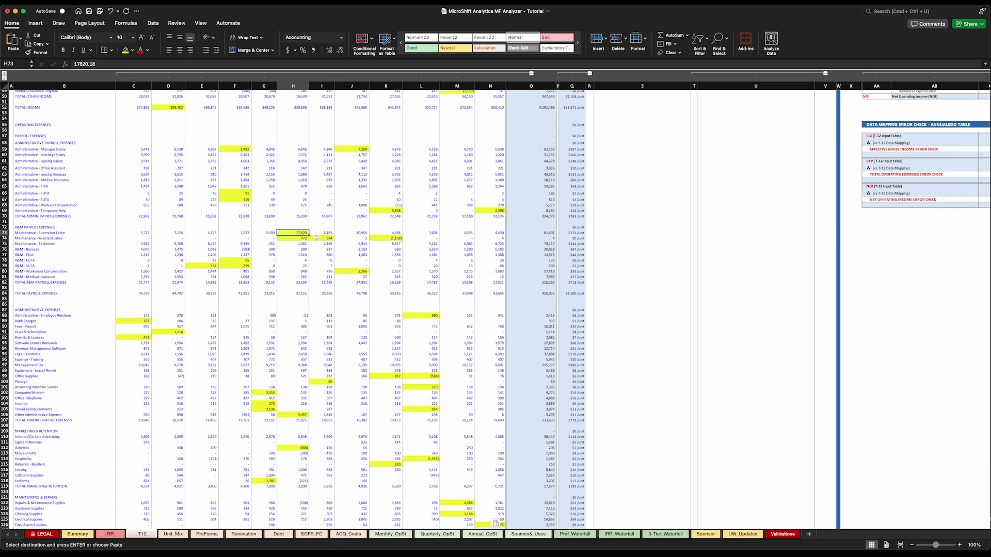
scroll(315, 238, up, 10)
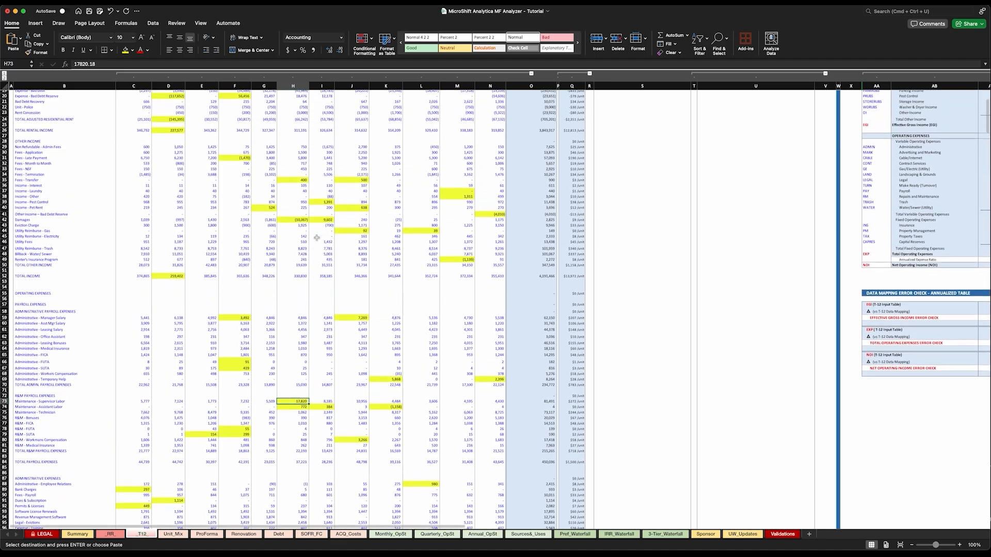
scroll(317, 237, up, 6)
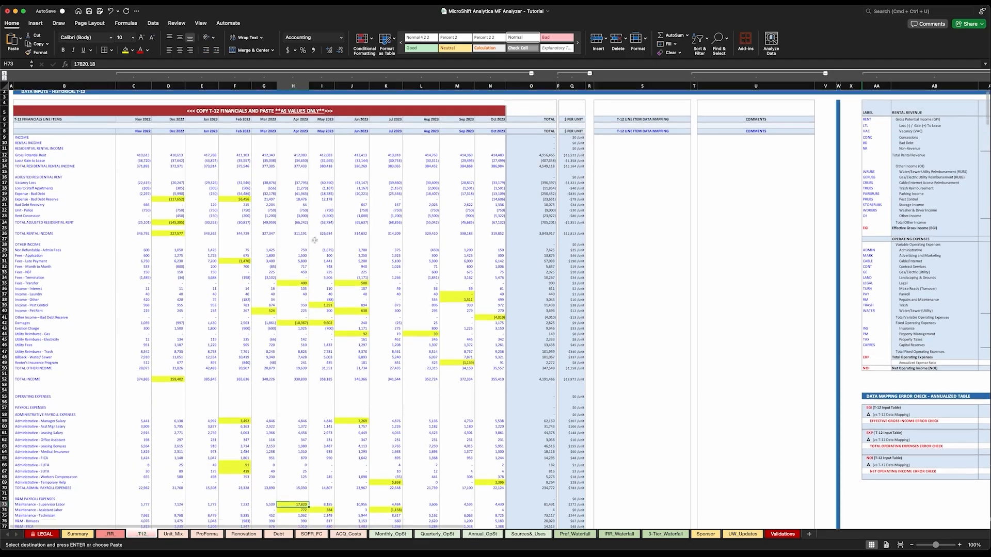
scroll(314, 240, up, 1)
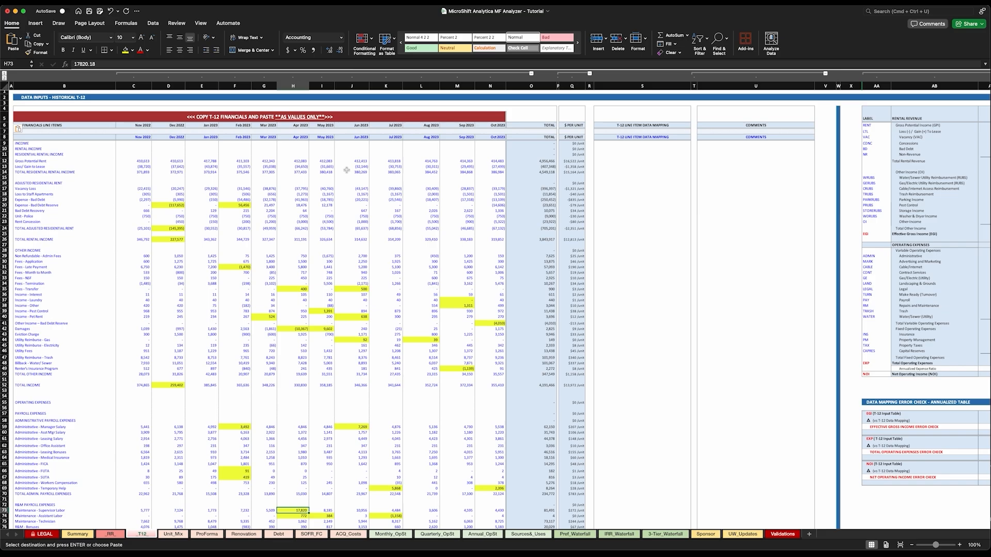
scroll(496, 213, right, 5)
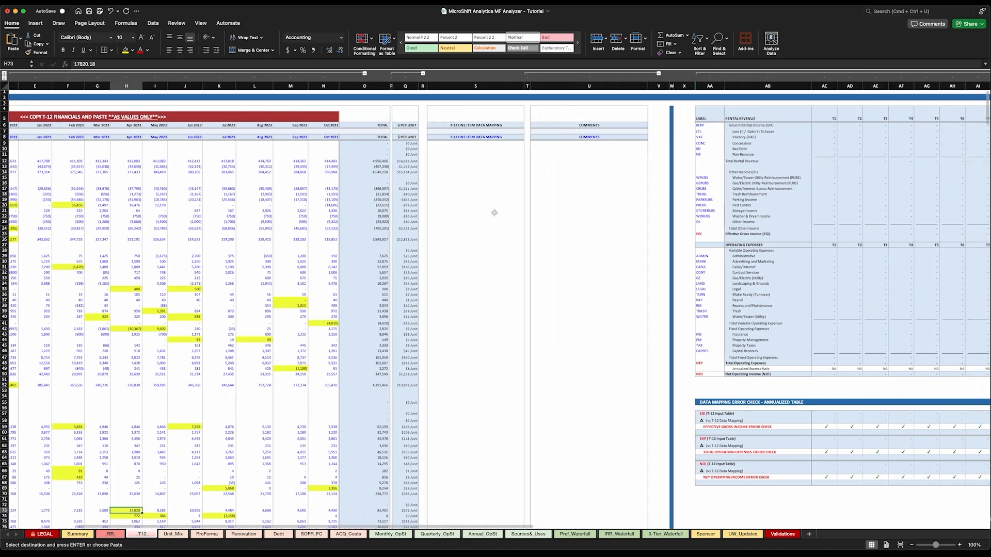
scroll(493, 211, right, 4)
scroll(669, 194, right, 2)
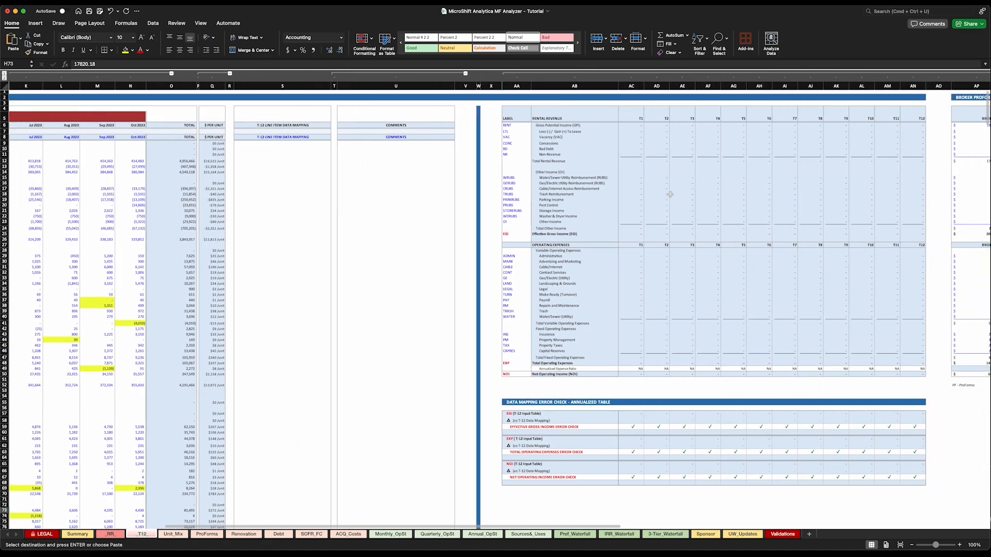
scroll(670, 194, right, 1)
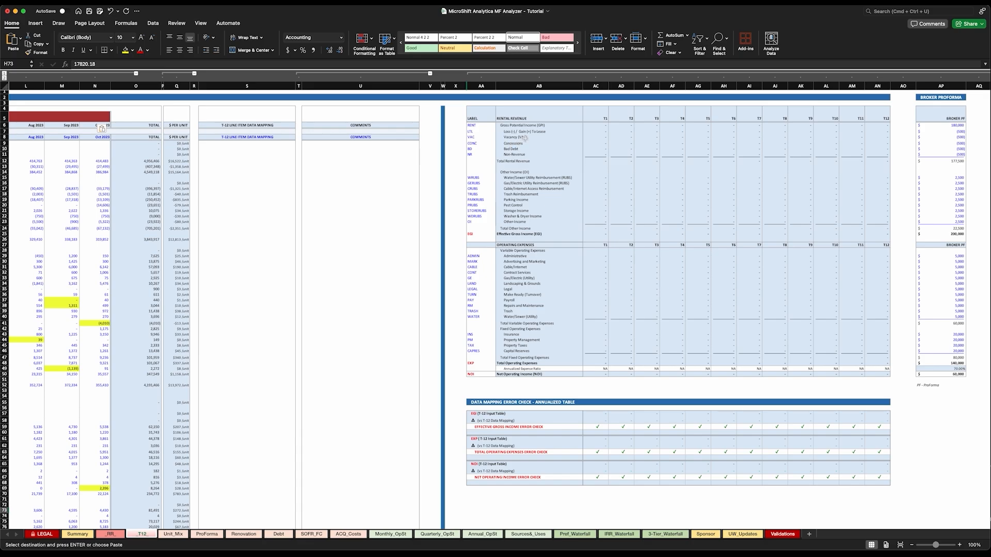
scroll(526, 202, down, 1)
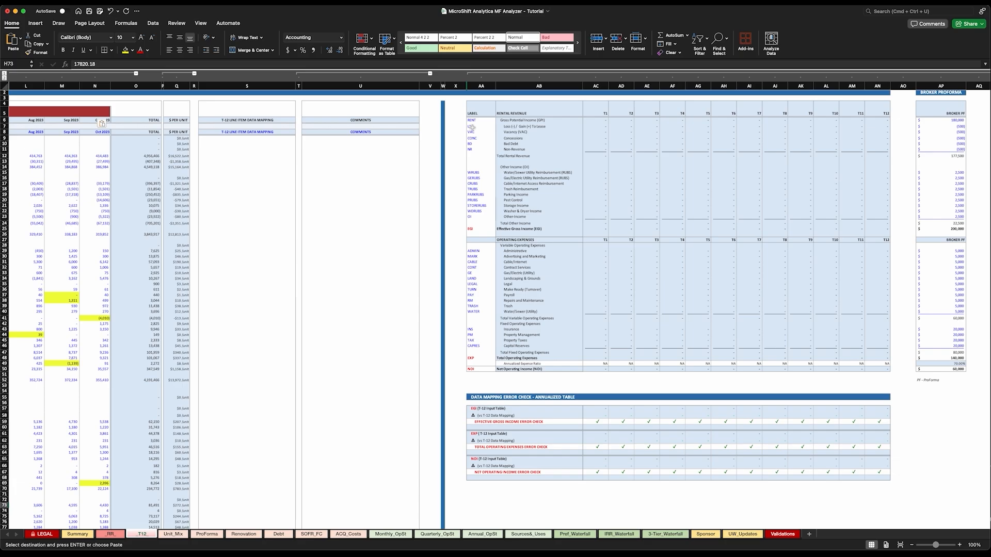
Examine the label codes and their expense categories in the annualized table, including MARK, CABLE and RM
scroll(472, 127, left, 15)
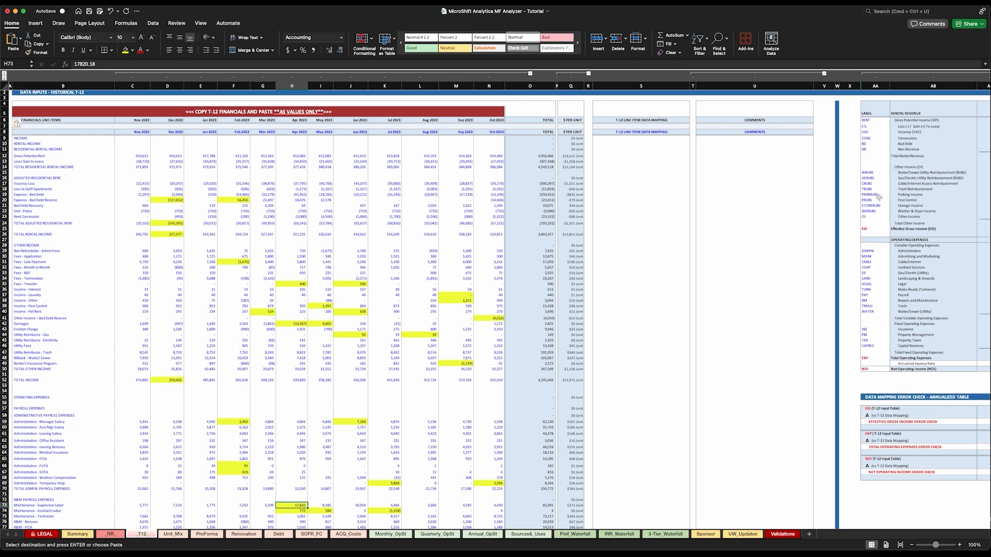
scroll(880, 245, right, 5)
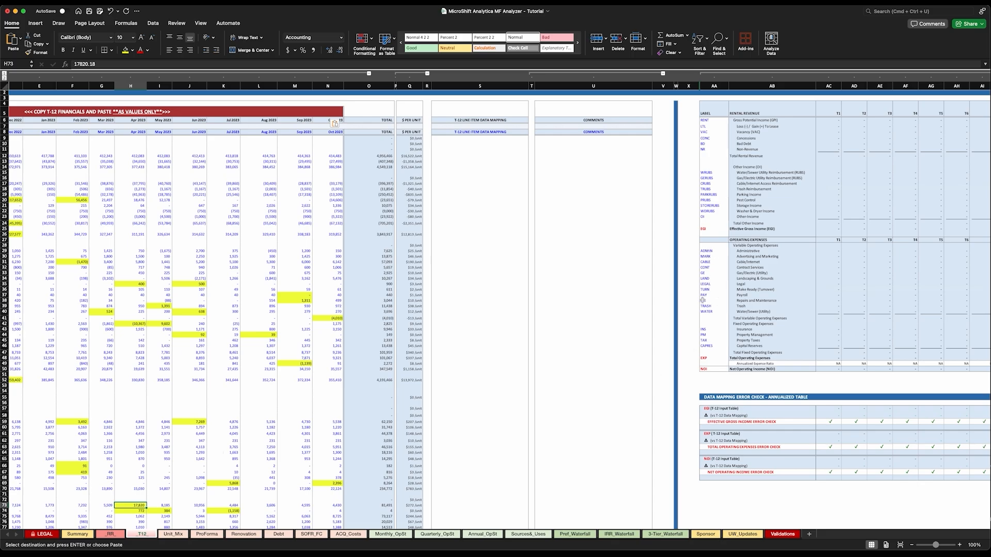
click(715, 257)
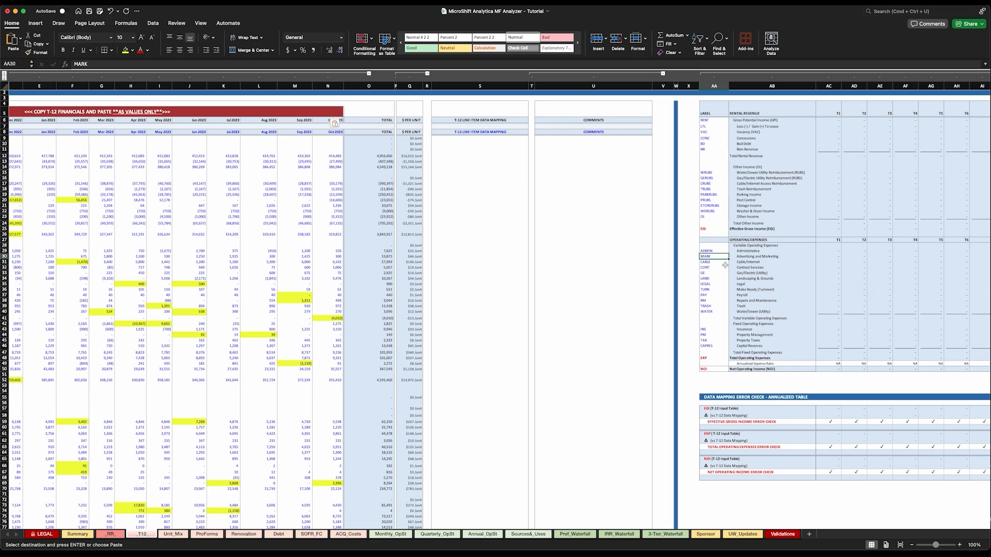
click(743, 262)
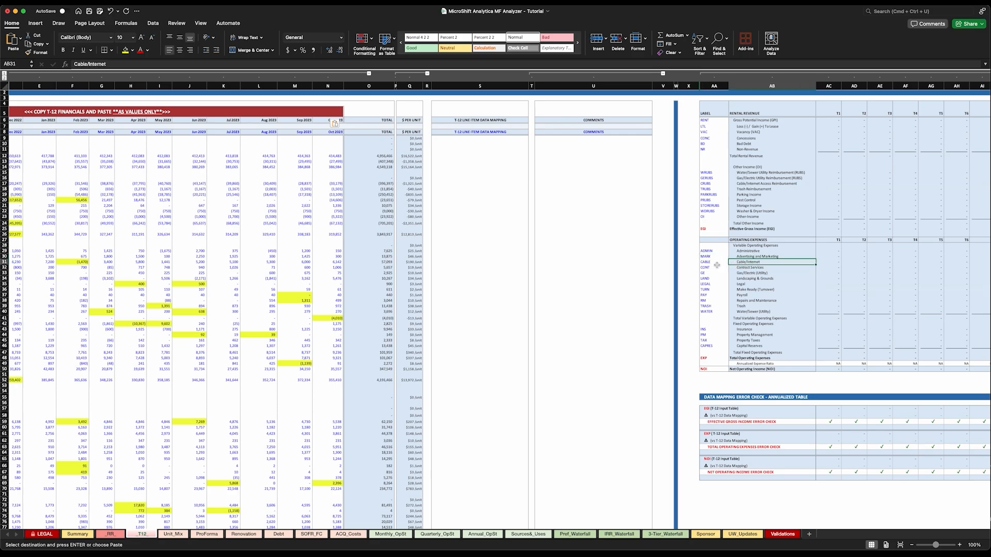
click(717, 265)
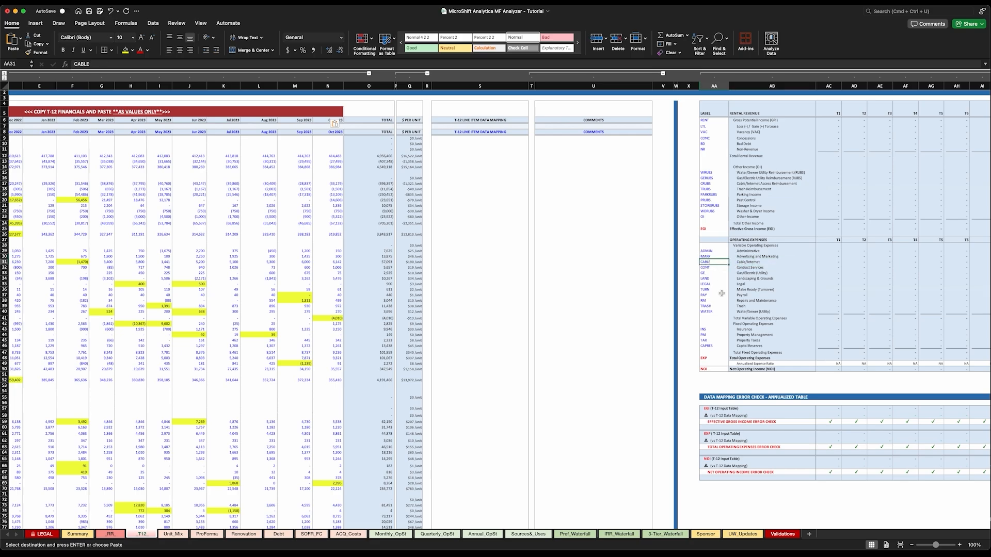
click(747, 300)
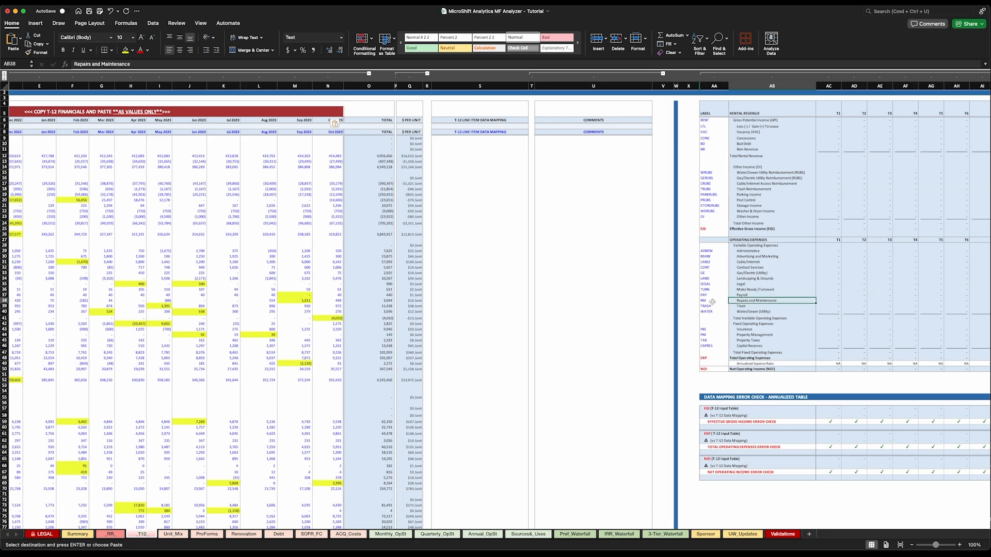
click(711, 301)
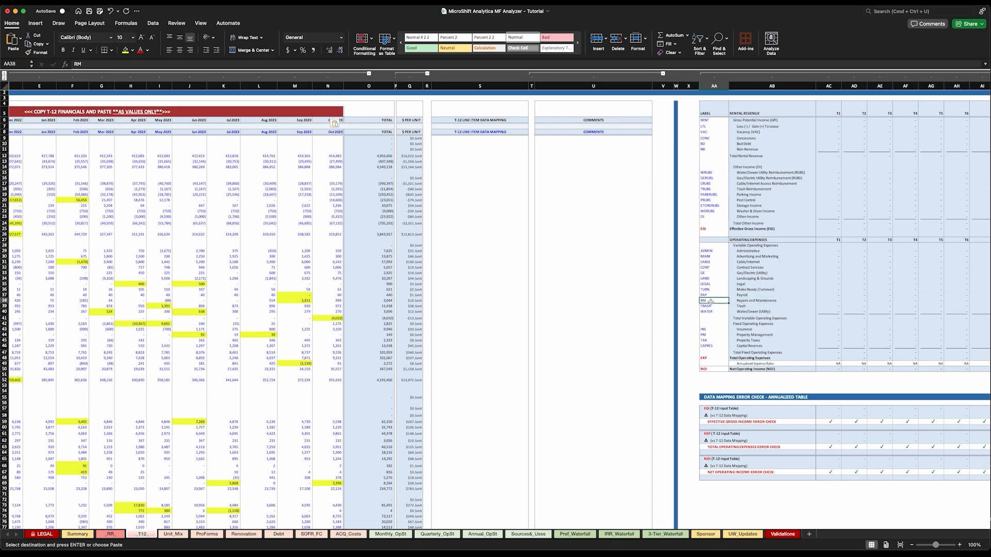
Examine the Gross Potential Rent row's data mapping cell, the annualized T1 to T12 table, and the monthly summary table beyond the Broker Proforma
scroll(711, 302, left, 5)
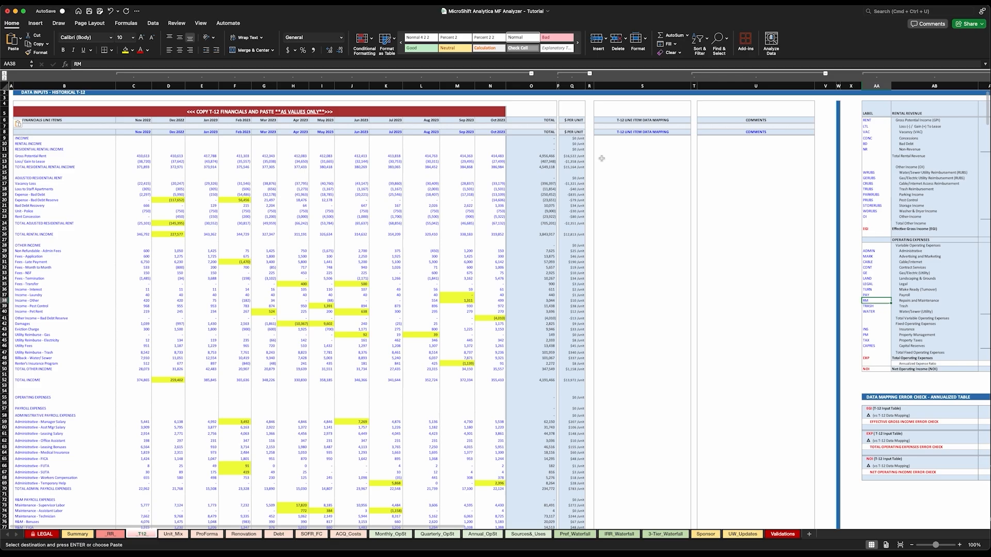
click(602, 156)
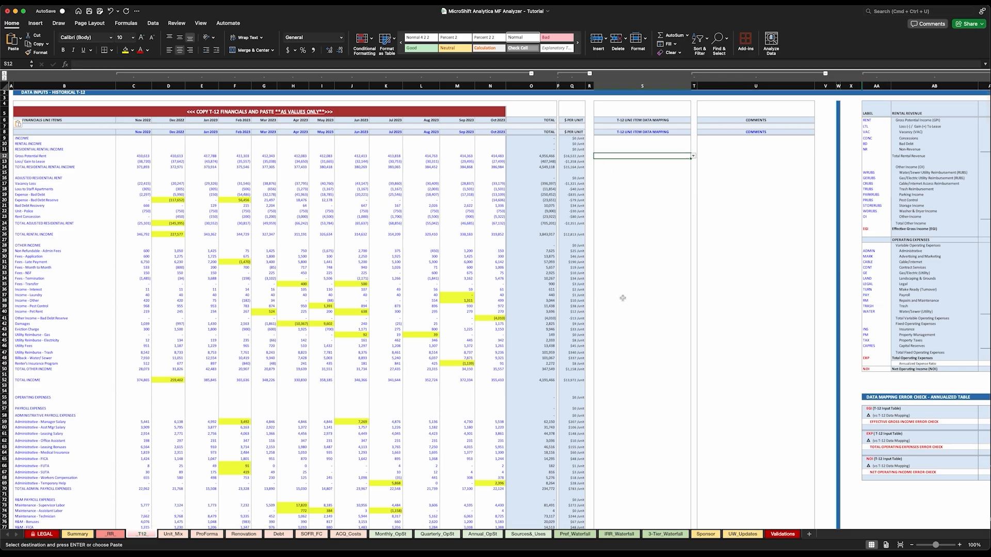
scroll(623, 297, right, 2)
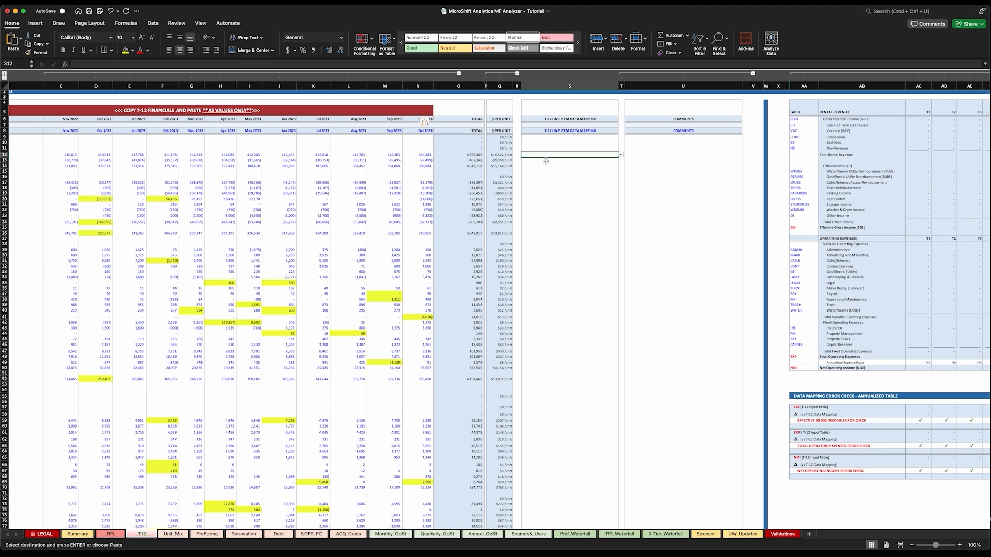
scroll(609, 159, right, 8)
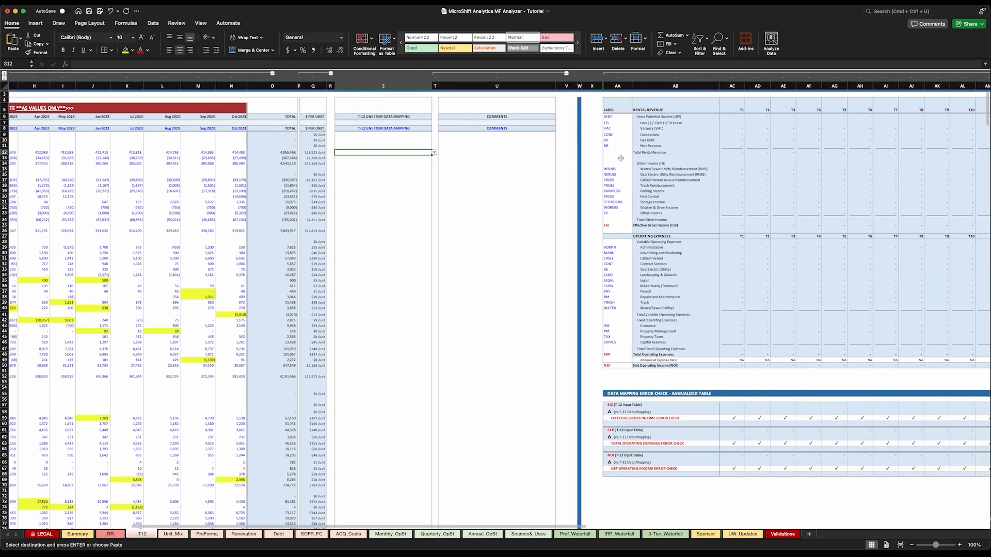
scroll(619, 159, right, 2)
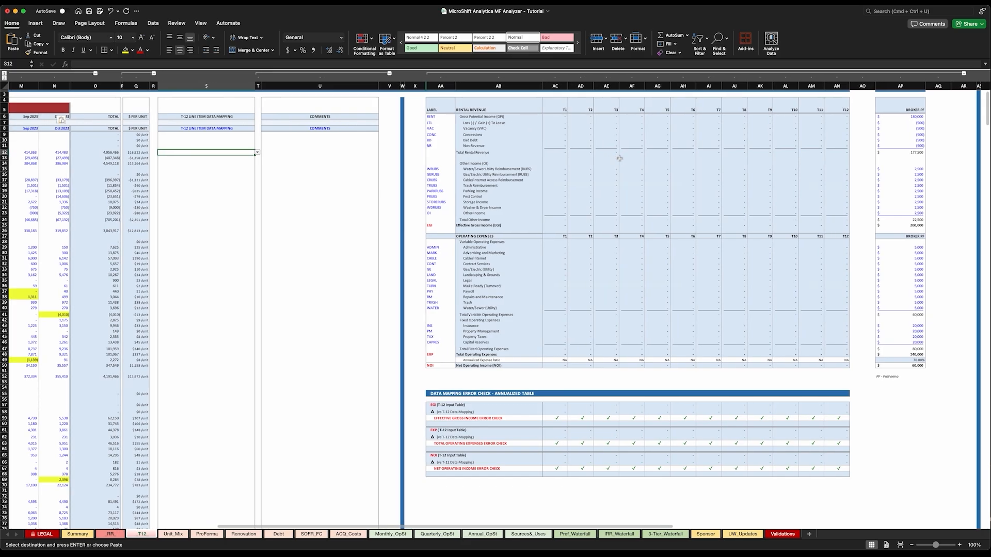
scroll(619, 159, right, 1)
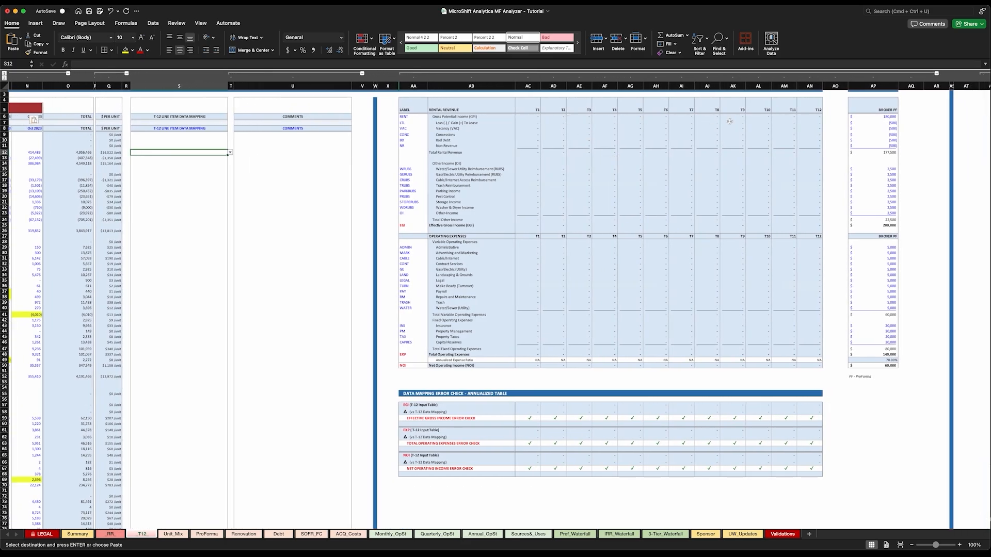
scroll(729, 121, right, 12)
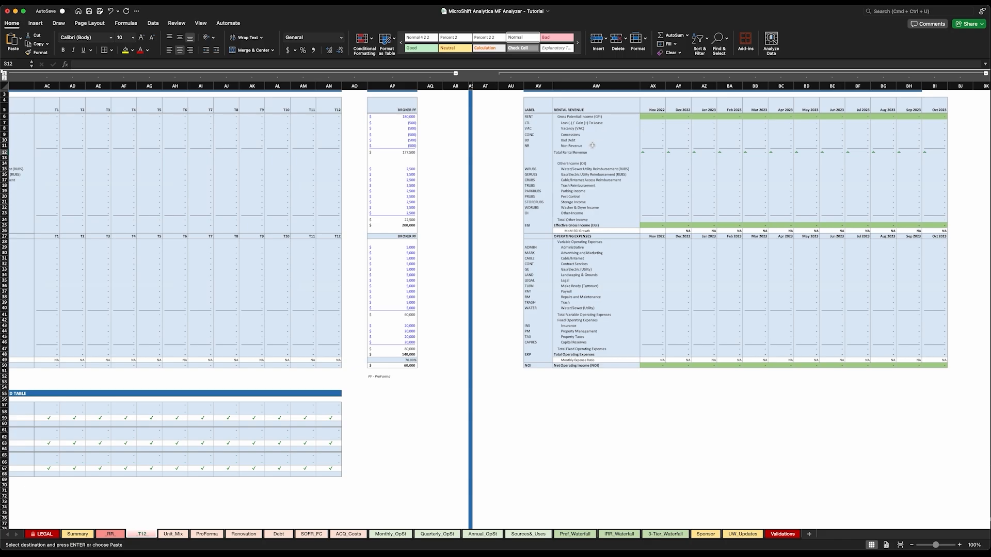
scroll(609, 159, left, 10)
scroll(638, 156, left, 4)
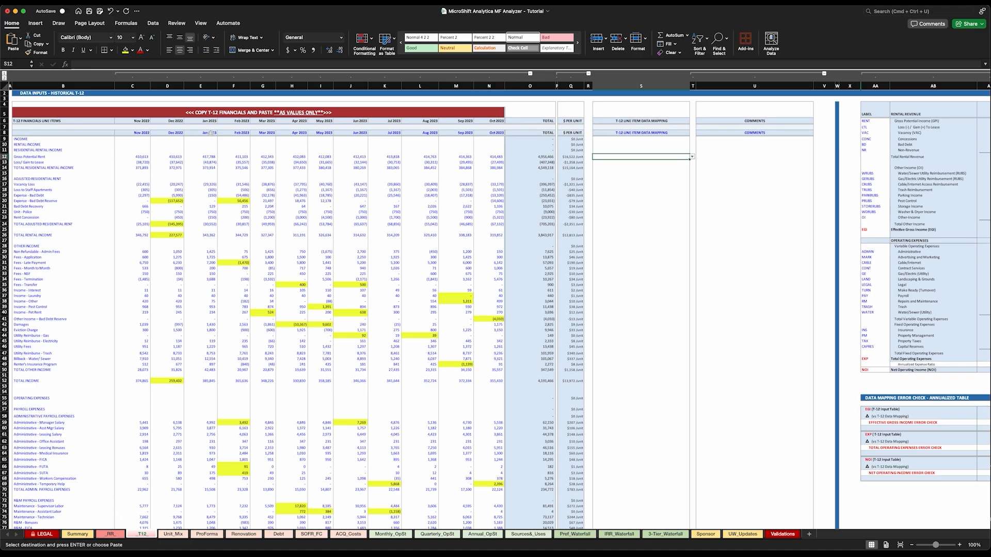
Collapse the monthly amount columns and map the Gross Potential Rent line item to RENT in cell S12
click(530, 73)
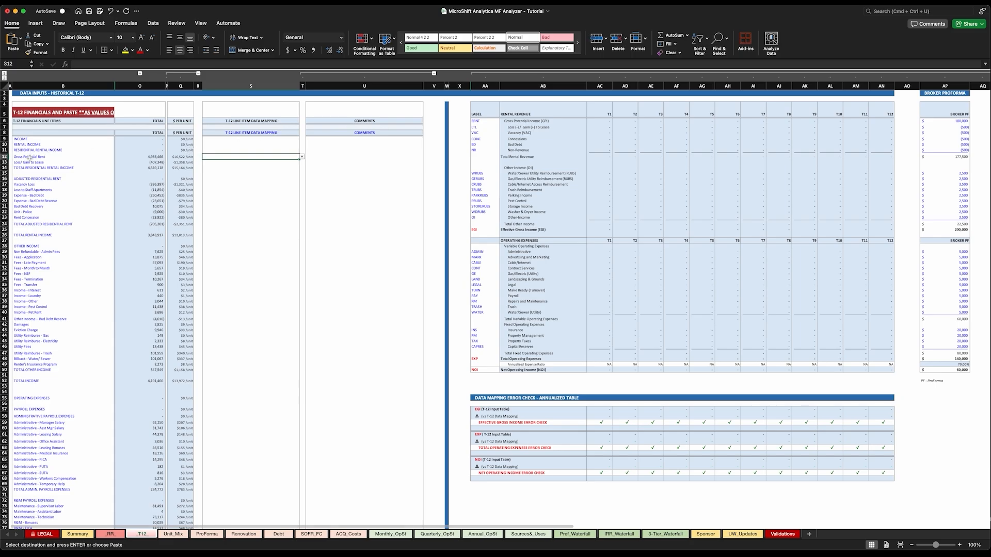
click(226, 158)
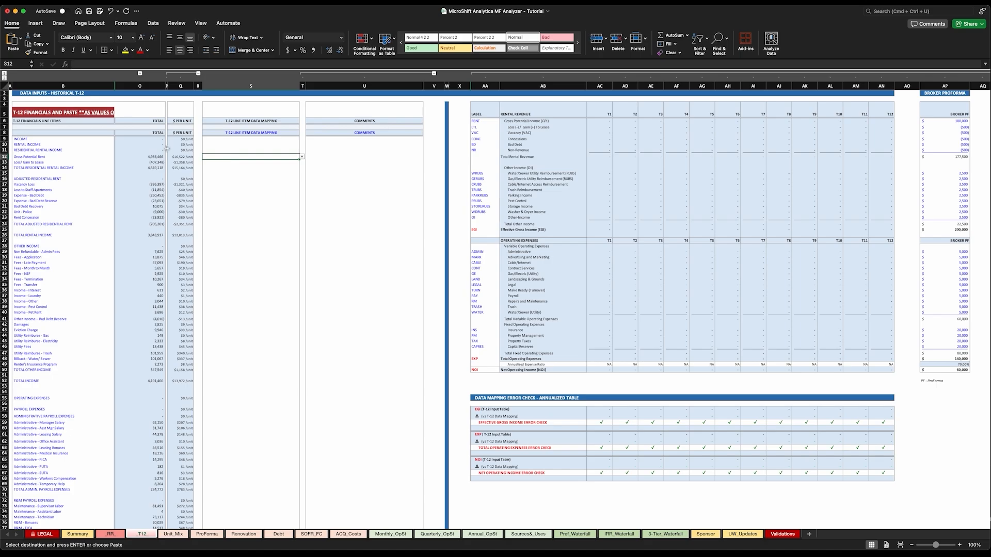
click(41, 157)
click(209, 157)
click(534, 122)
click(484, 122)
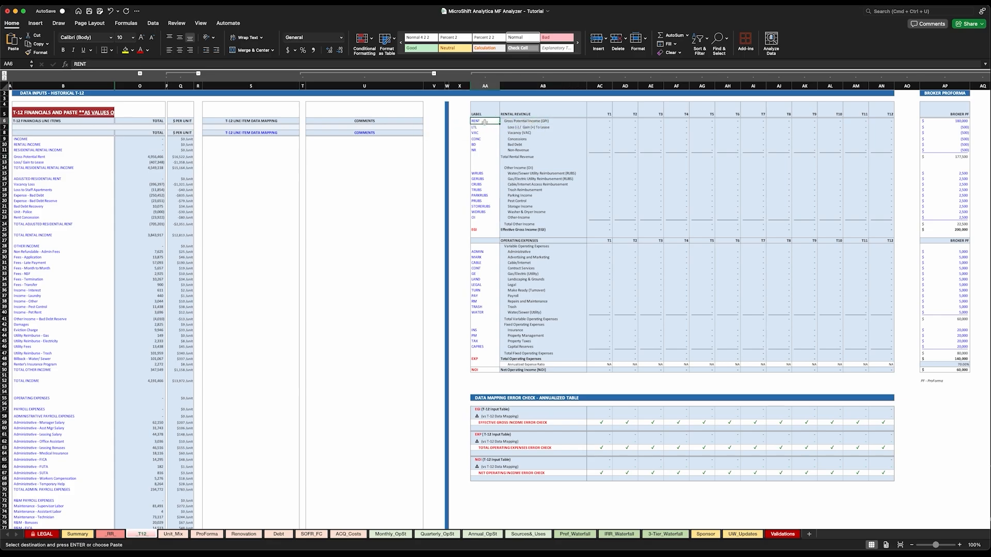
click(215, 158)
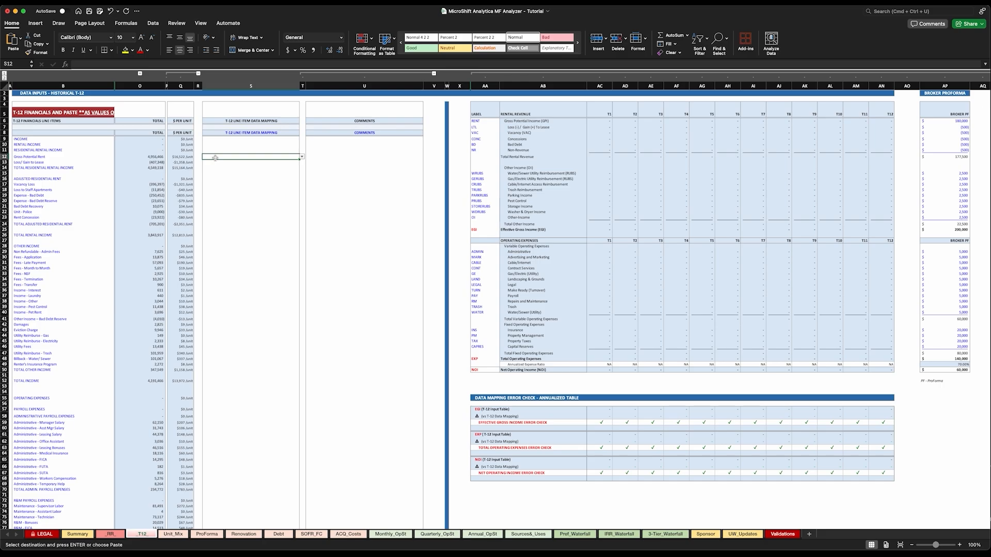
text(RENT)
key(Return)
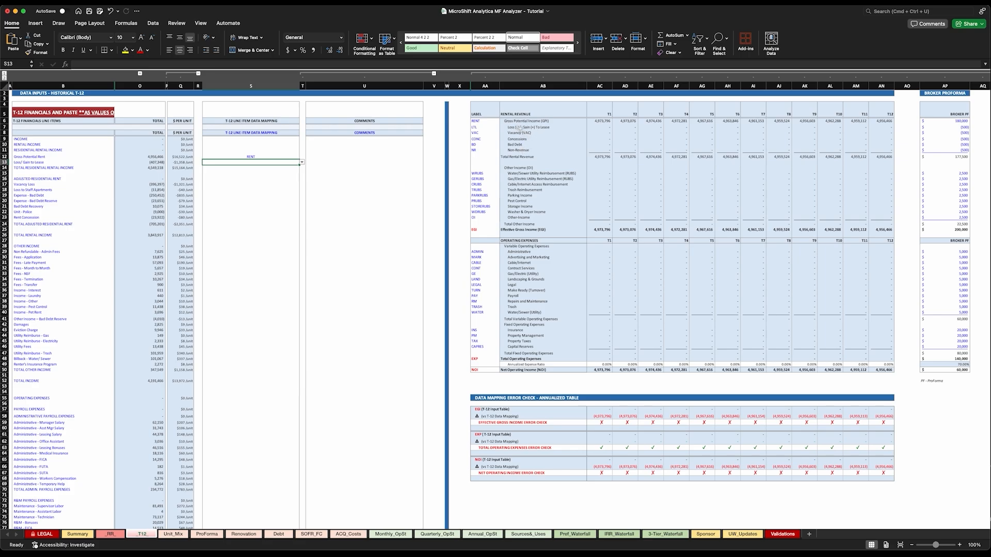
Map the Loss/Gain to Lease line item to the LTL label in cell S13
click(475, 128)
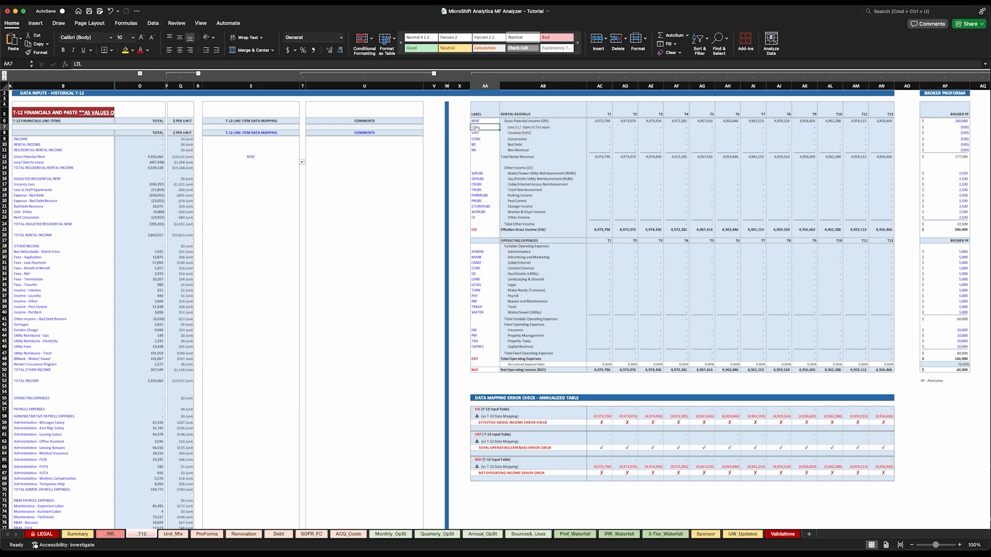
click(259, 163)
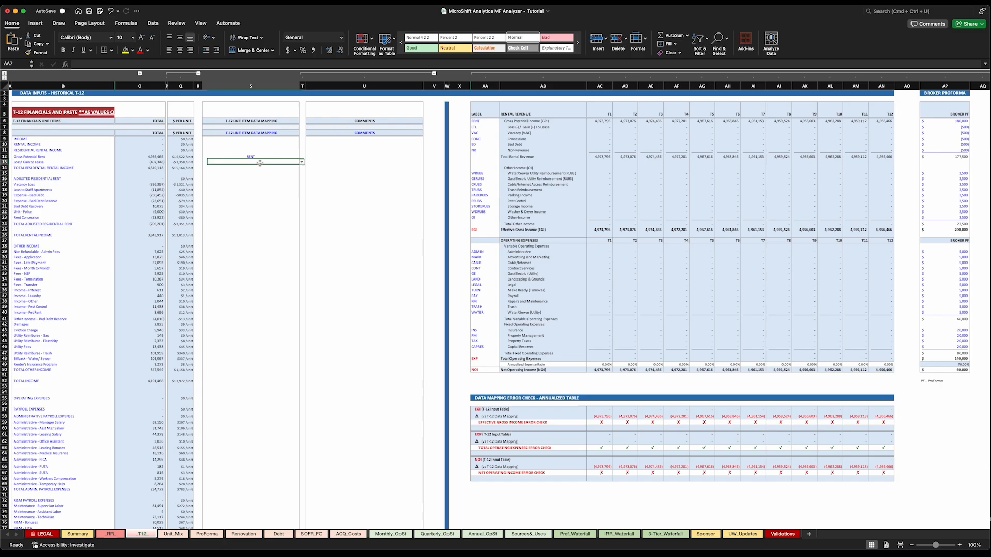
click(302, 163)
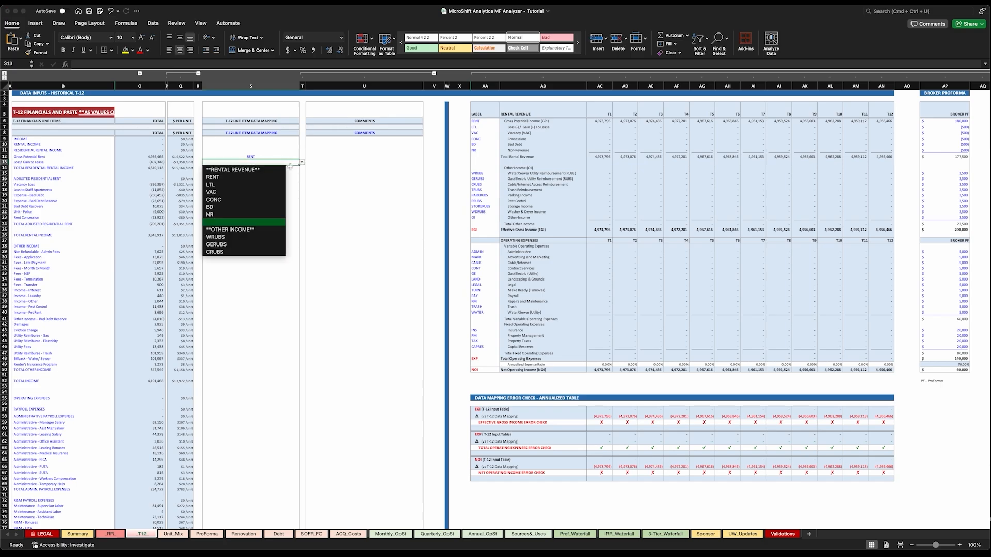
click(223, 185)
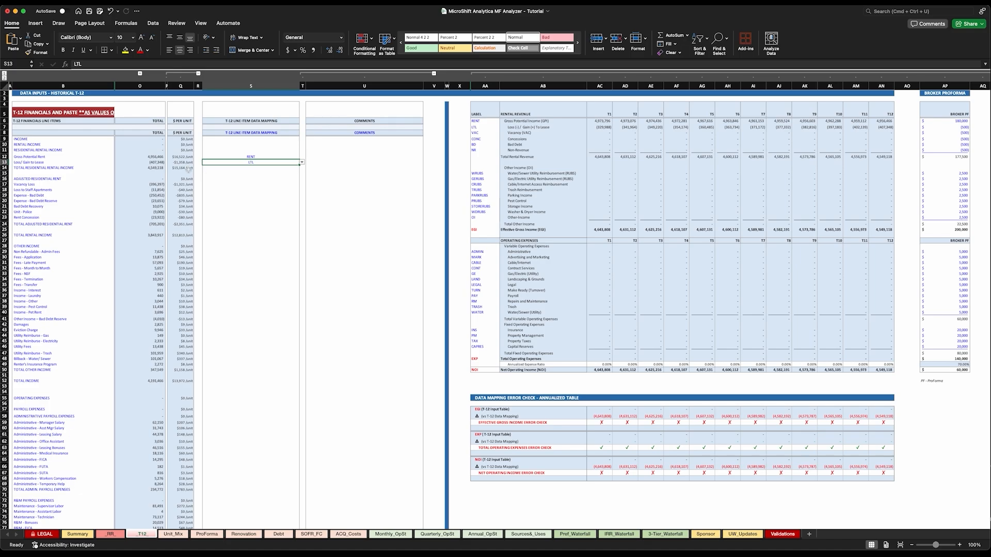
Check the Total Residential Rental Income row and its data mapping cell, along with the mapping cell above it
click(44, 167)
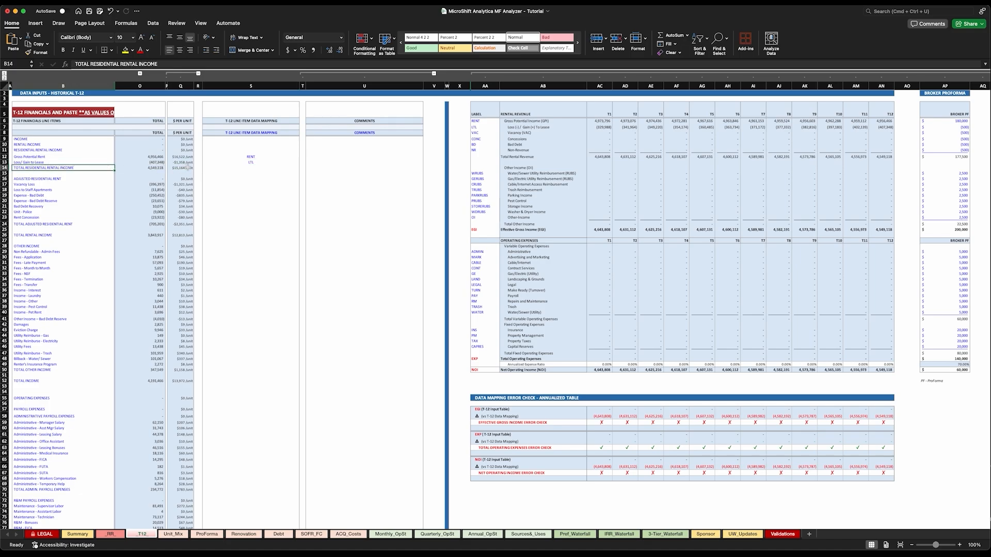
click(222, 168)
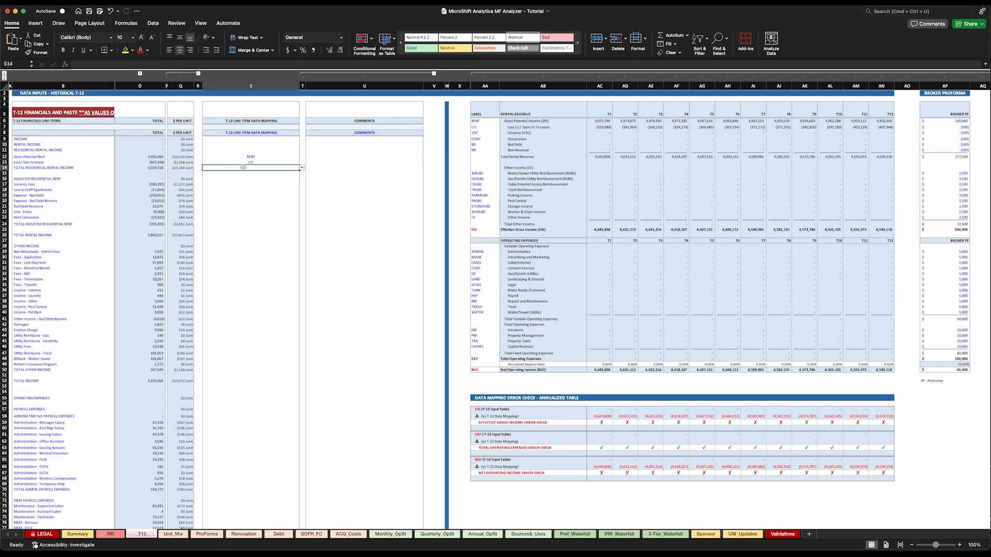
click(149, 169)
click(250, 163)
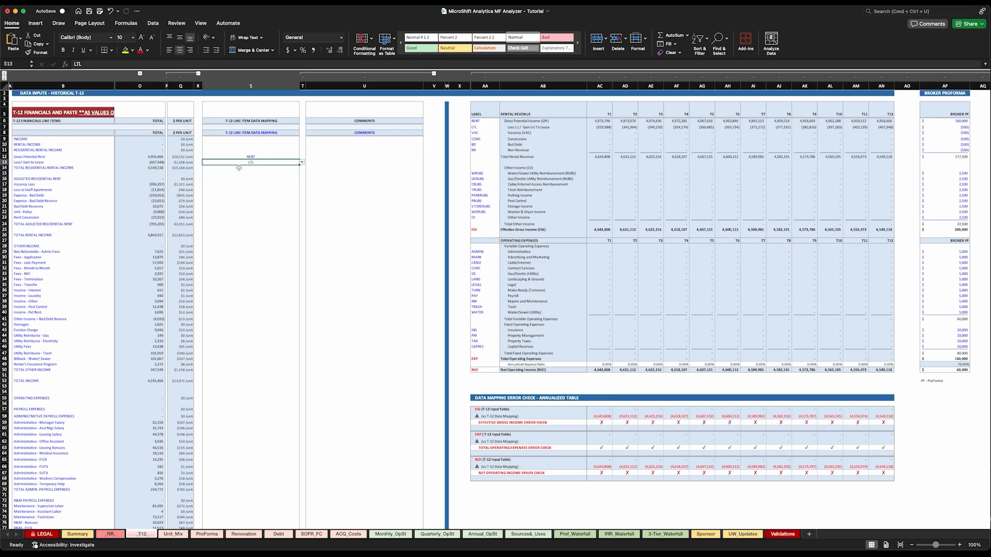
Map the Vacancy Loss line item to the VAC label in cell S17, matching the Vacancy row of the annualized table
click(244, 168)
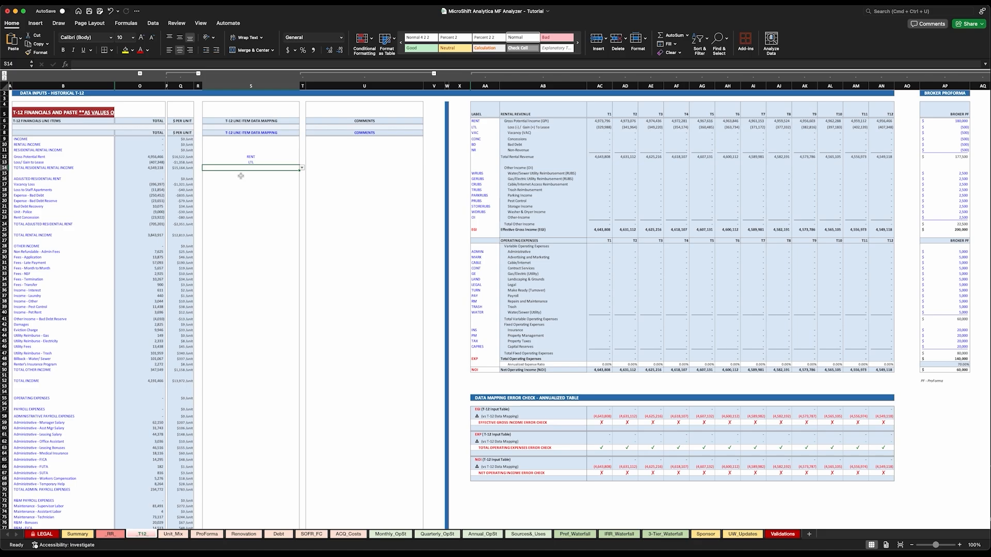
click(220, 185)
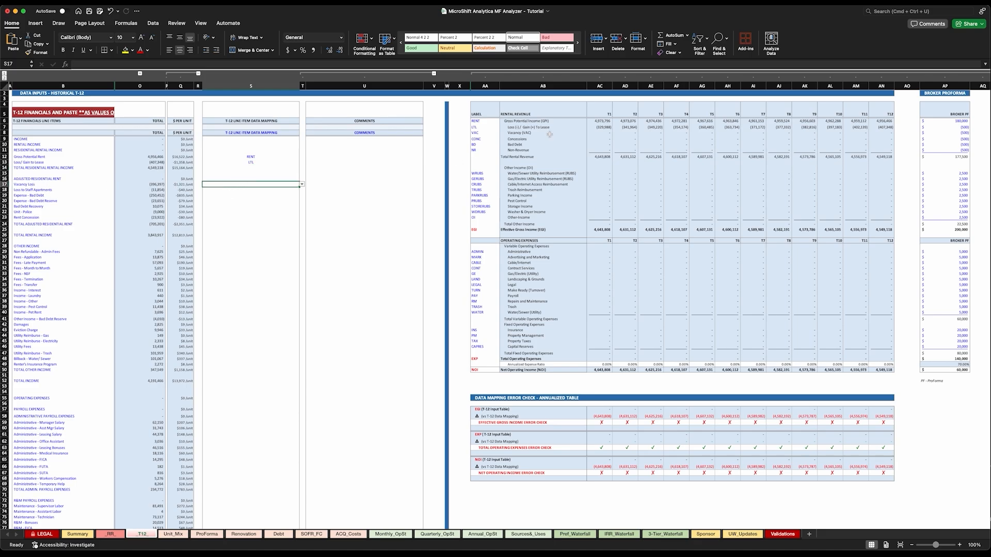
click(517, 134)
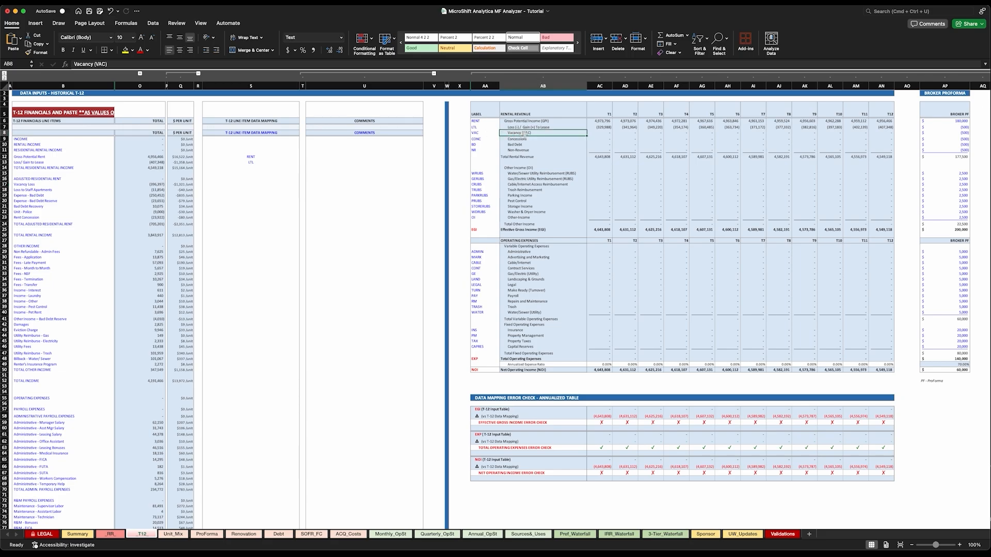
click(486, 134)
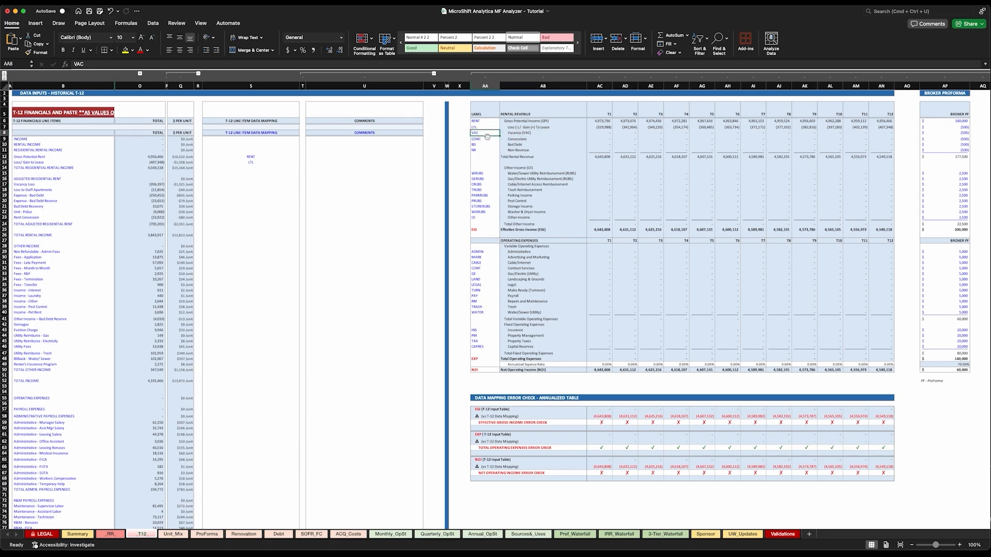
click(218, 185)
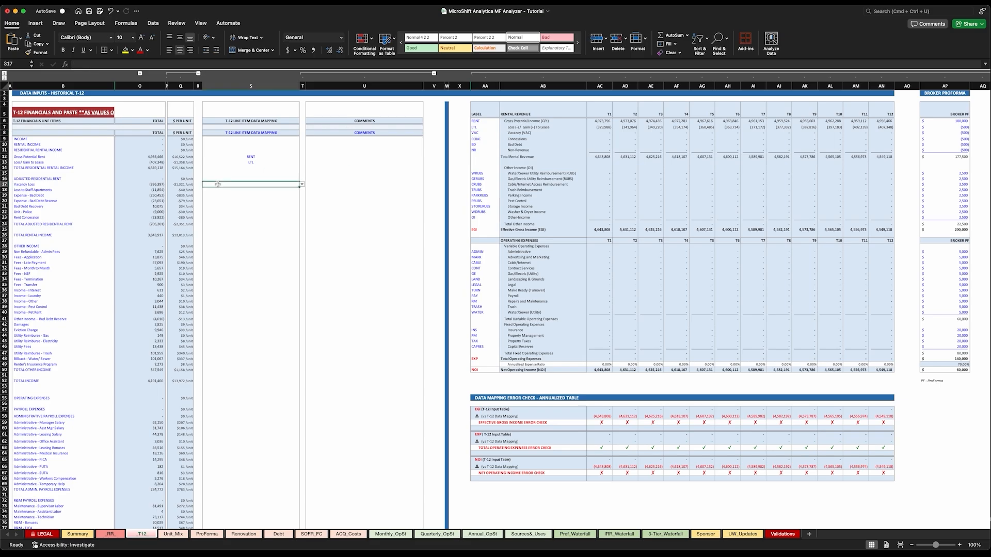
text(VAC)
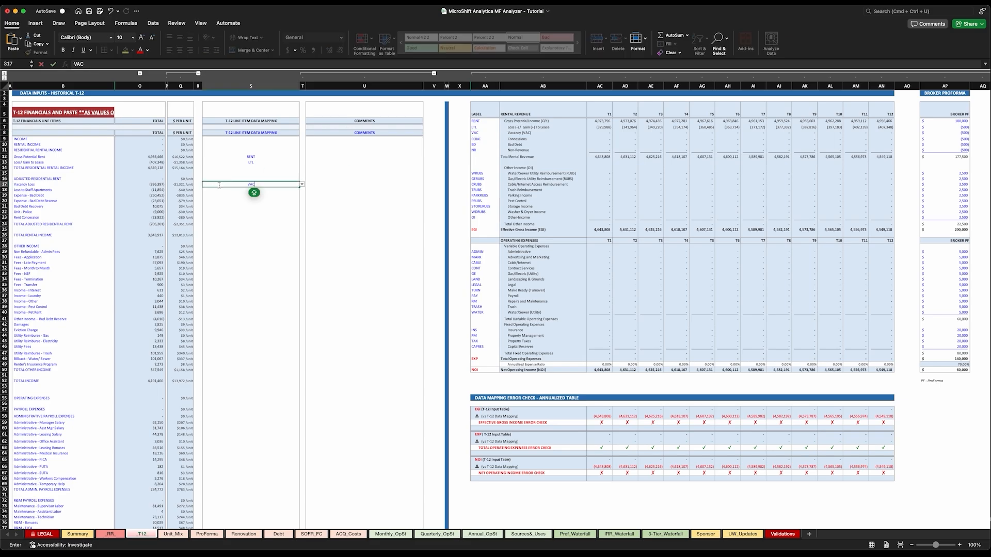
key(Return)
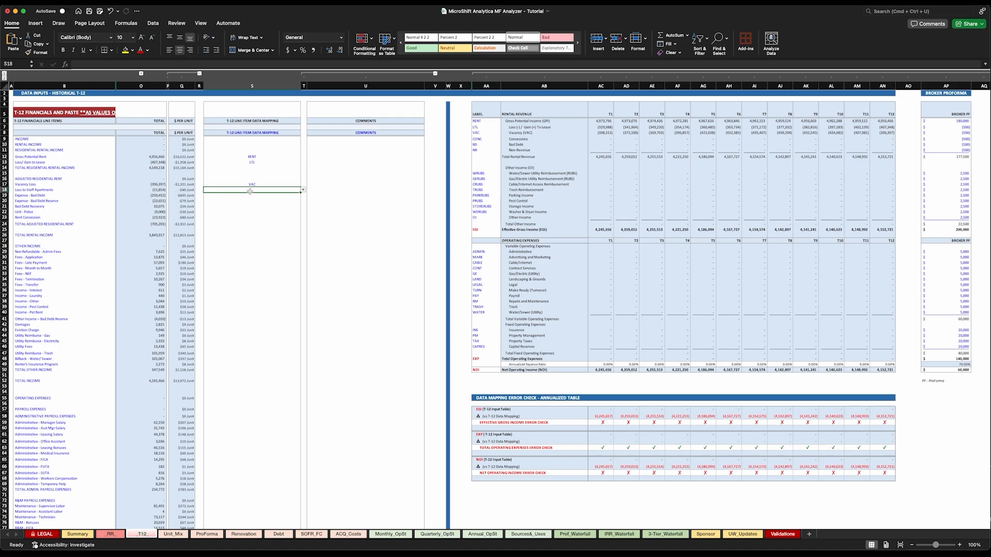
Map the Loss to Staff Apartments line item to the non-revenue label NR in cell S18
click(521, 150)
click(481, 150)
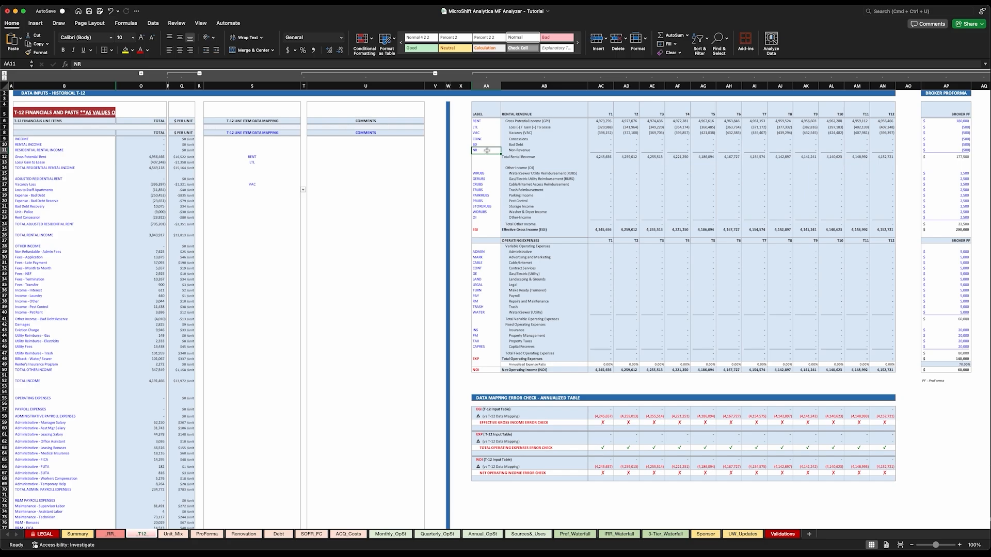
click(251, 190)
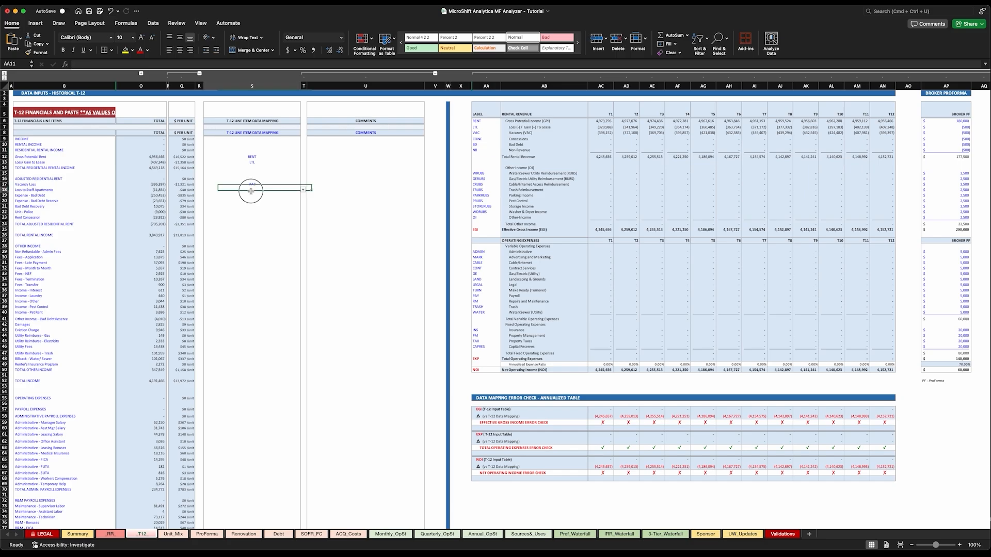
click(304, 190)
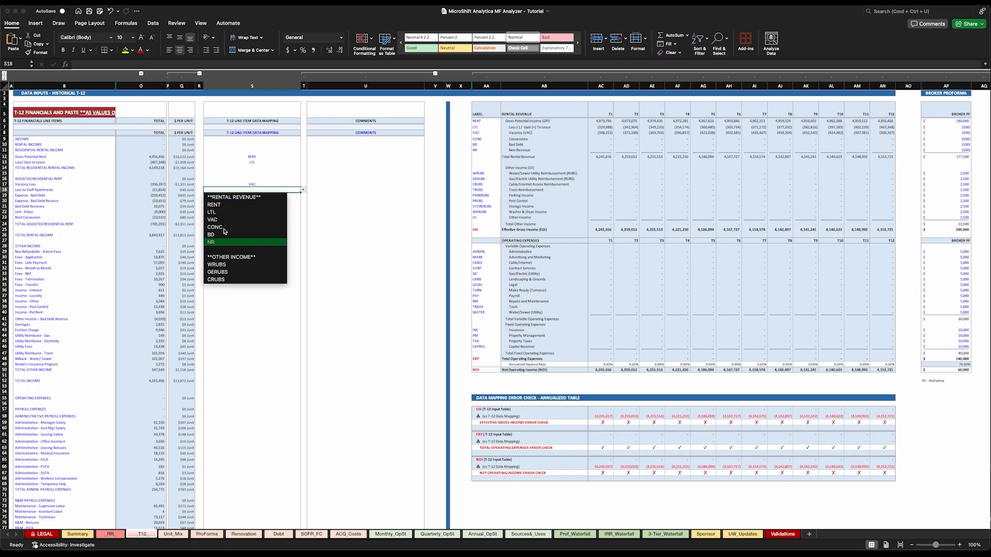
key(Return)
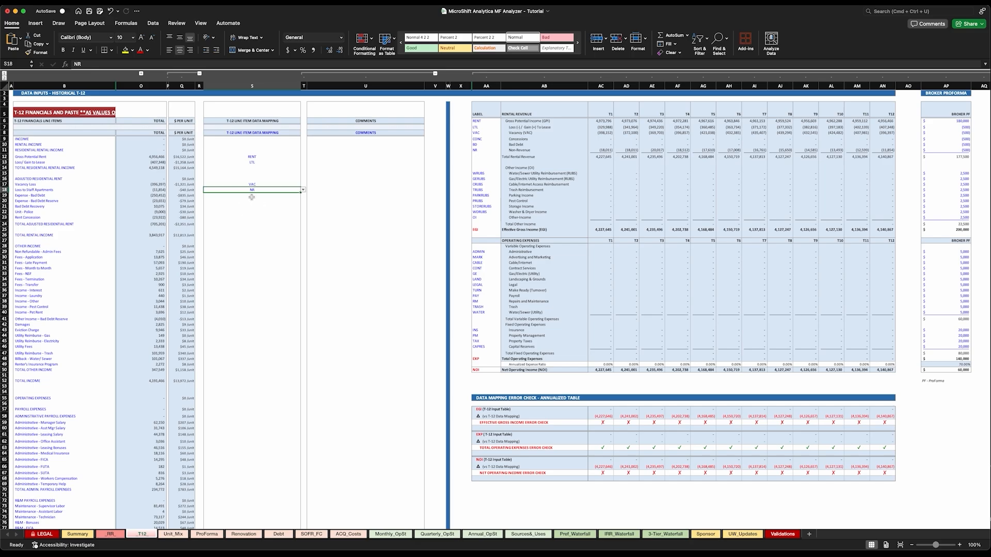
Map Expense - Bad Debt, Expense - Bad Debt Reserve and Bad Debt Recovery to the BD label in cells S19 to S21
click(251, 196)
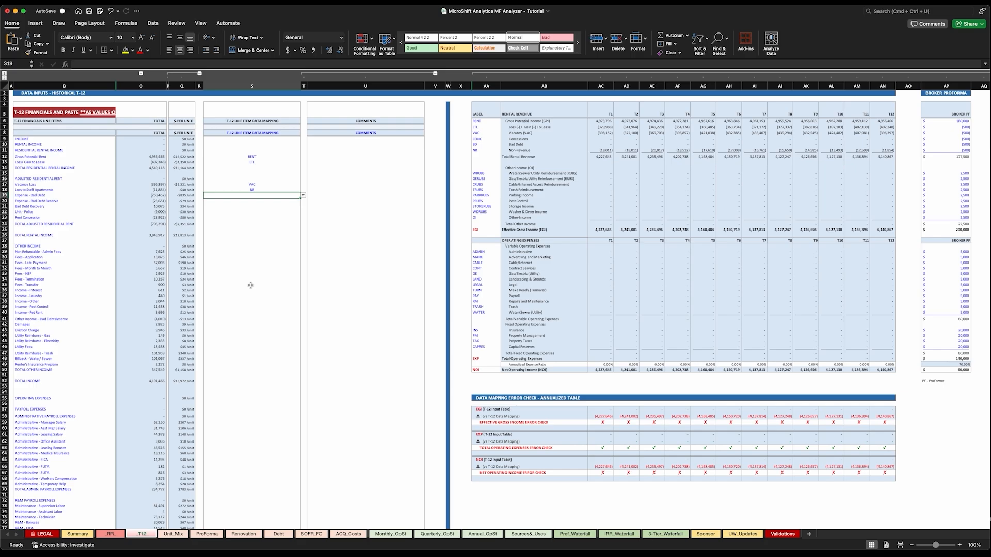
text(BD)
key(Return)
text(BD)
key(Return)
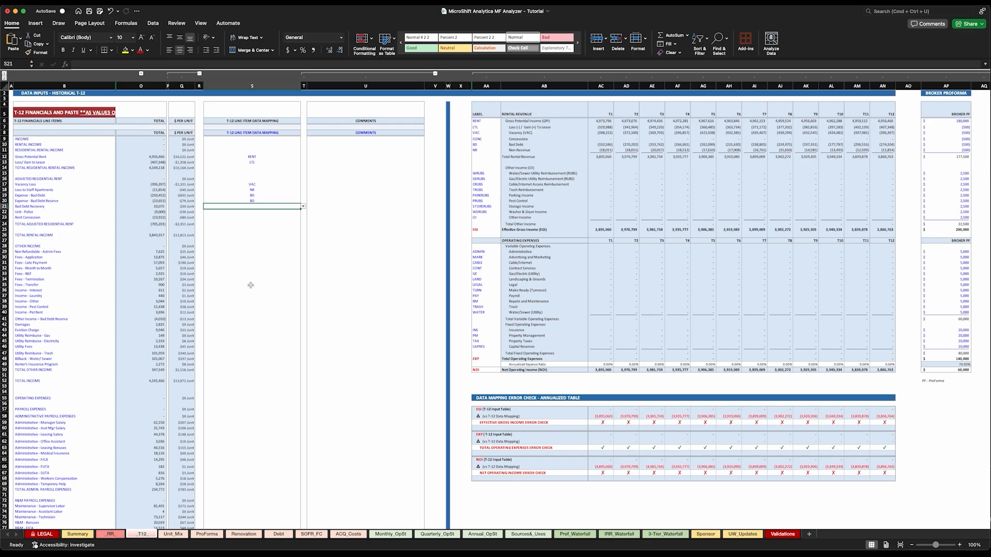
text(BD)
key(Return)
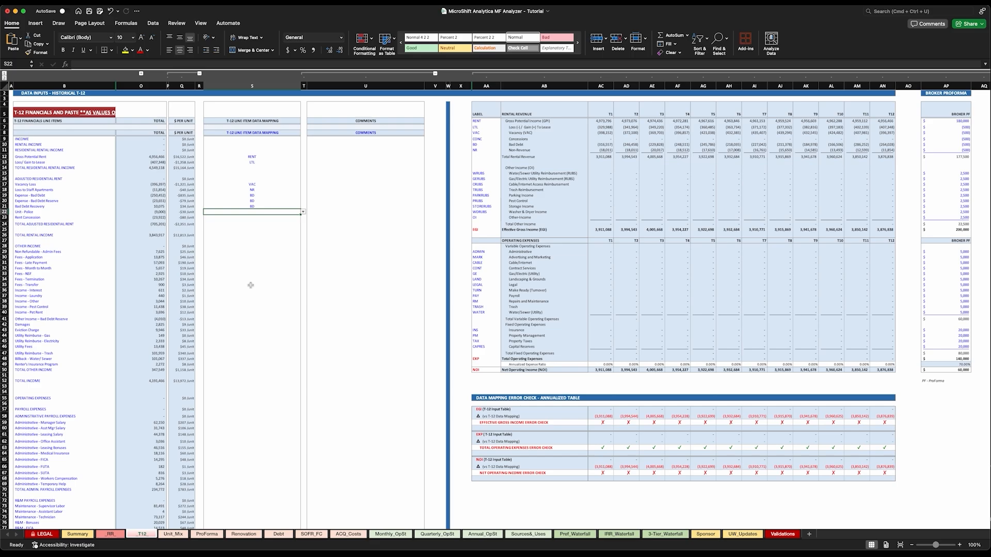
Map the Unit - Police line item to NR in S22 and Rent Concession to CONC in S23
text(NR)
key(Return)
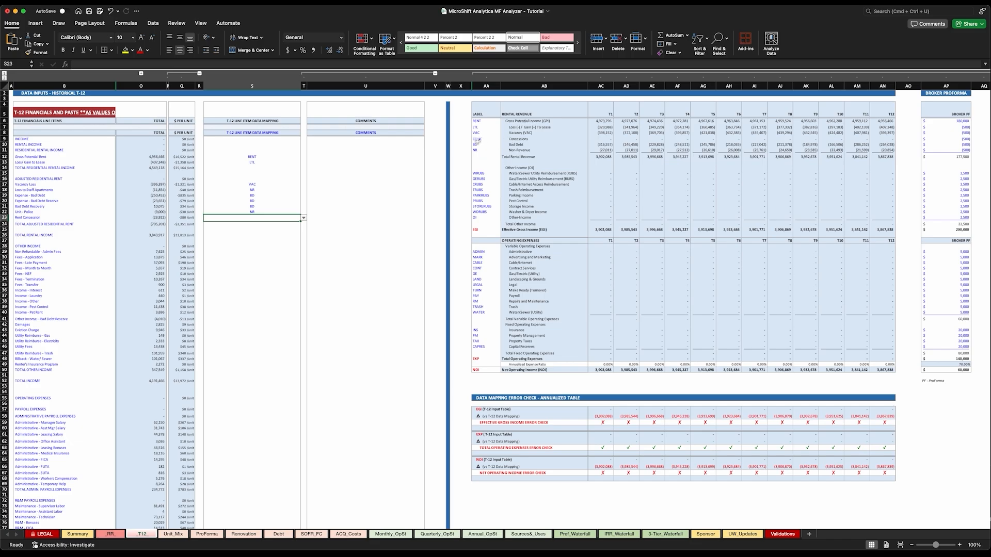
text(ONC)
key(Return)
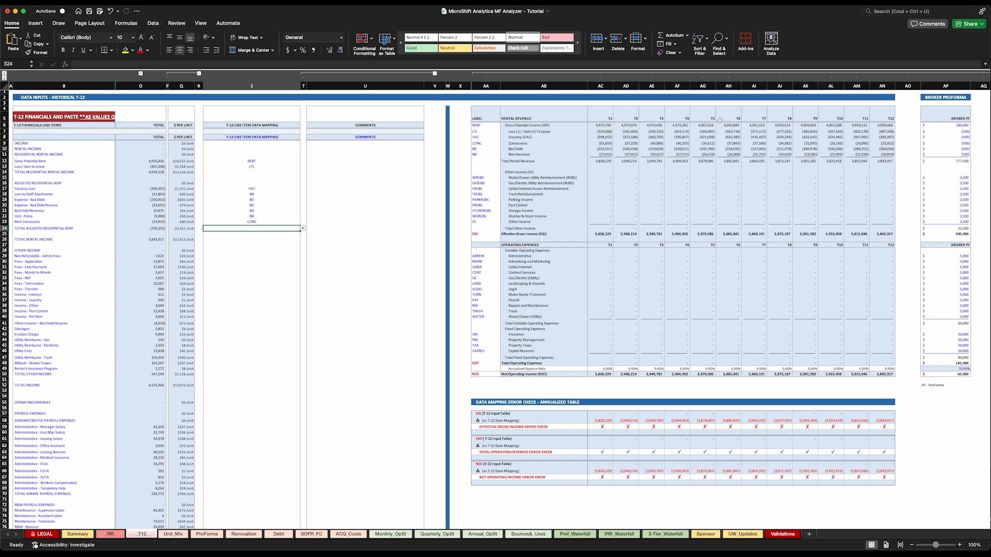
Review the month-to-month historical analysis, the labels in S17:S23, and the mapping cells of the Total Adjusted Residential Rent and Total Rental Income rows
scroll(803, 147, right, 15)
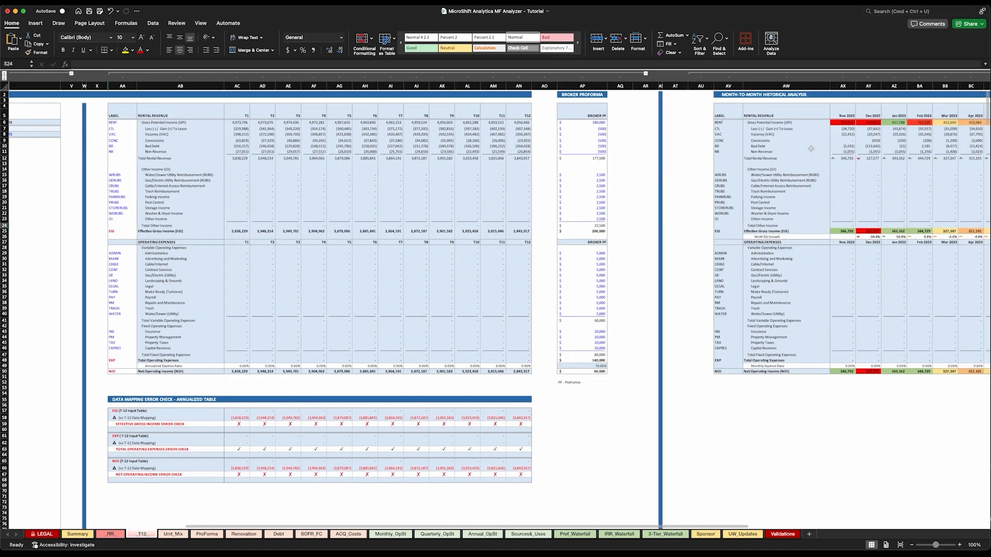
scroll(585, 131, left, 1)
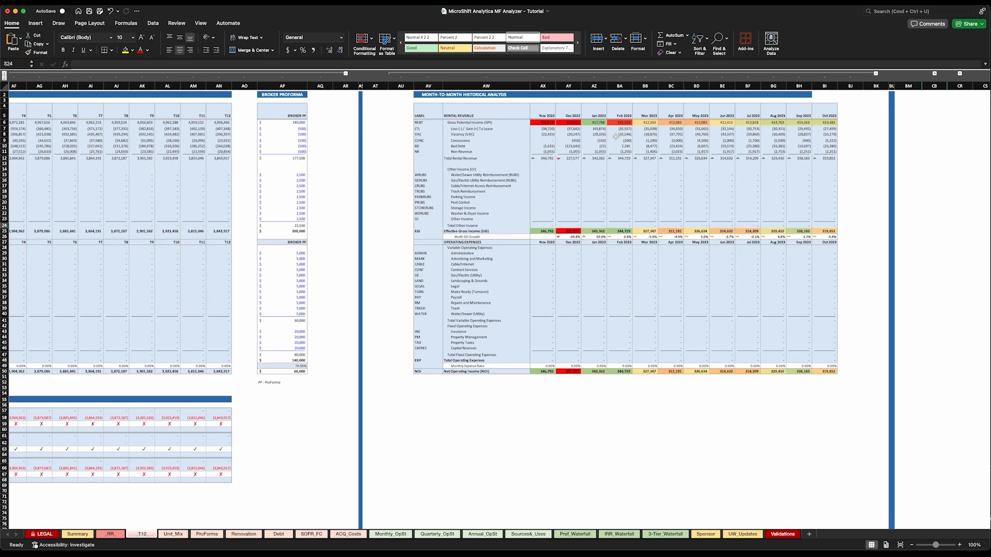
scroll(615, 139, left, 15)
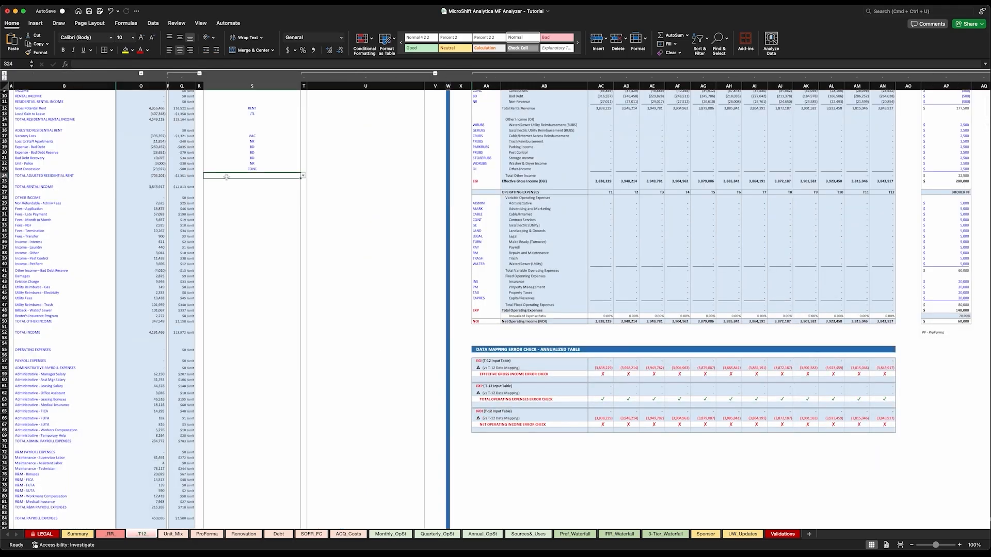
drag(252, 136, 251, 168)
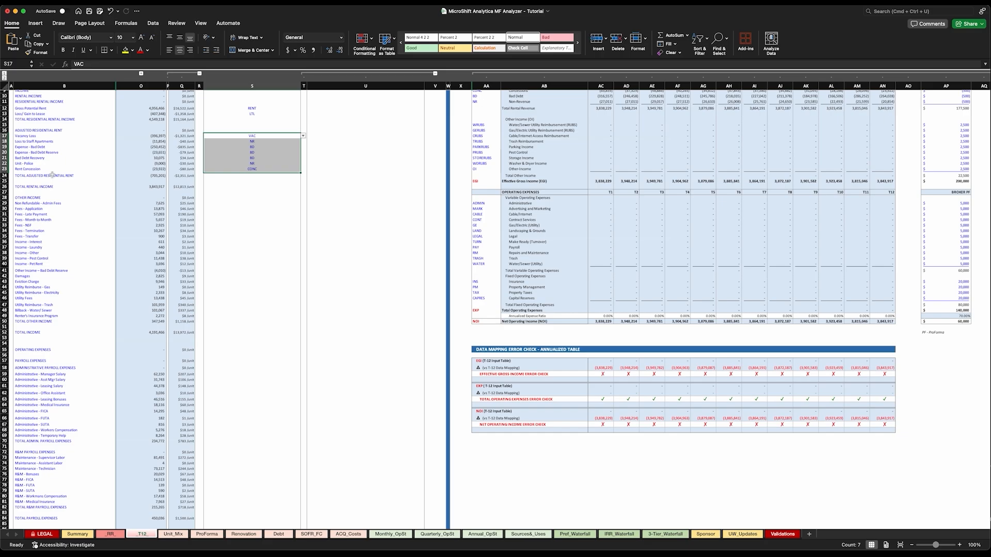
click(245, 177)
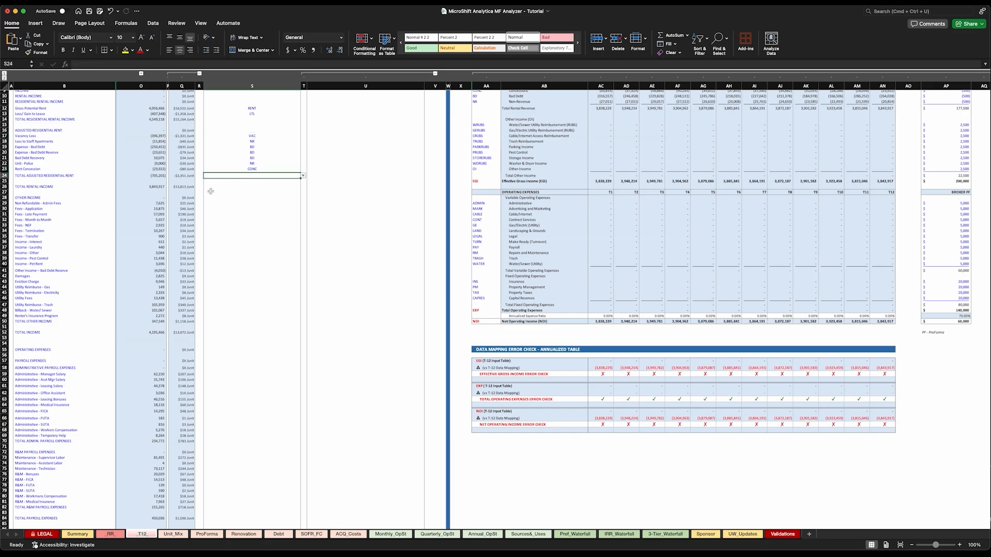
click(242, 187)
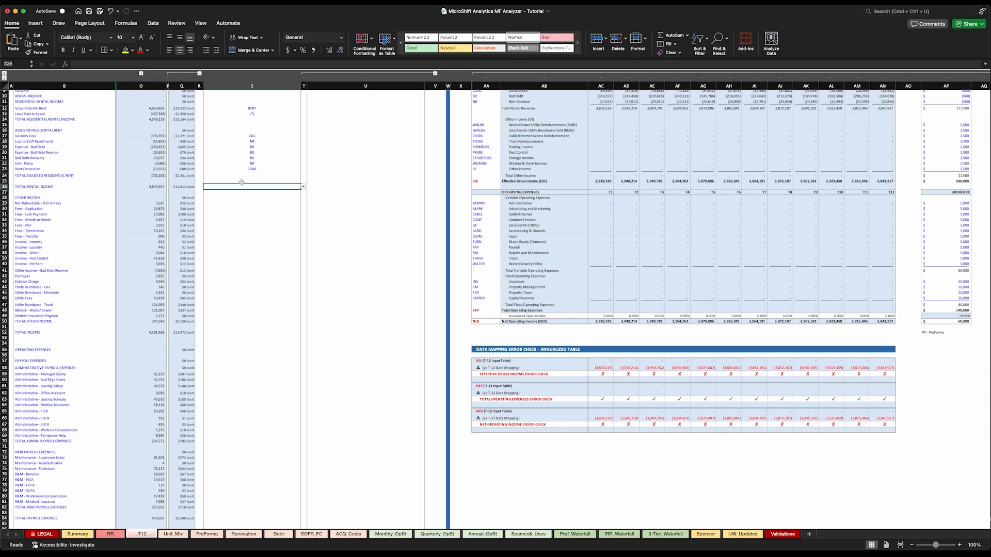
Map the Non Refundable - Admin Fees, Application, Late Payment, Month to Month and NSF fee line items to OI in cells S29 to S33
scroll(240, 192, down, 2)
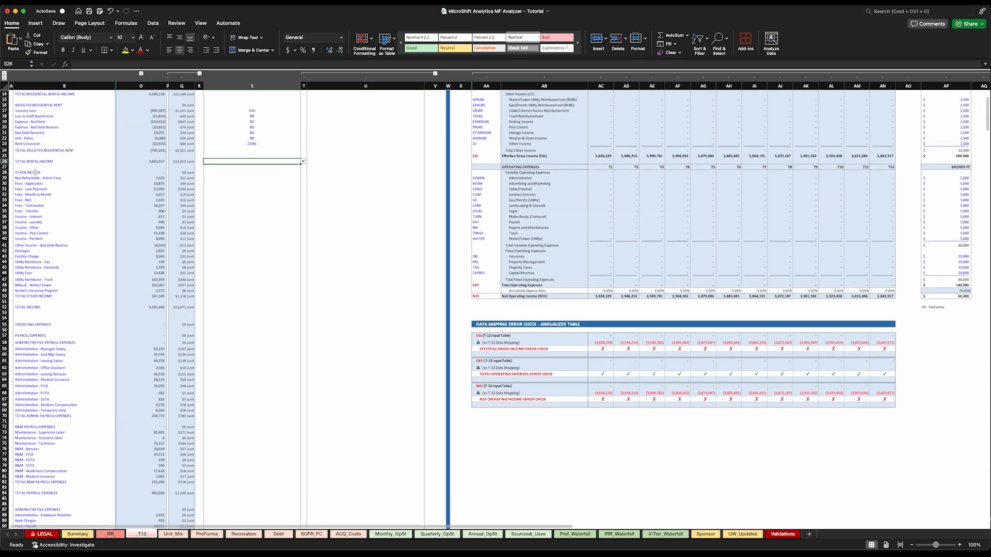
click(228, 178)
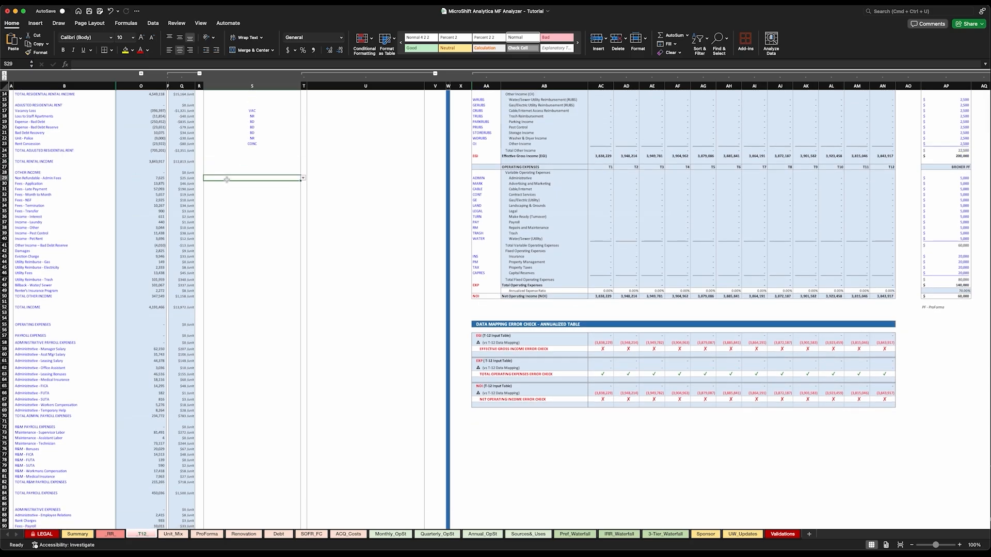
text(OI)
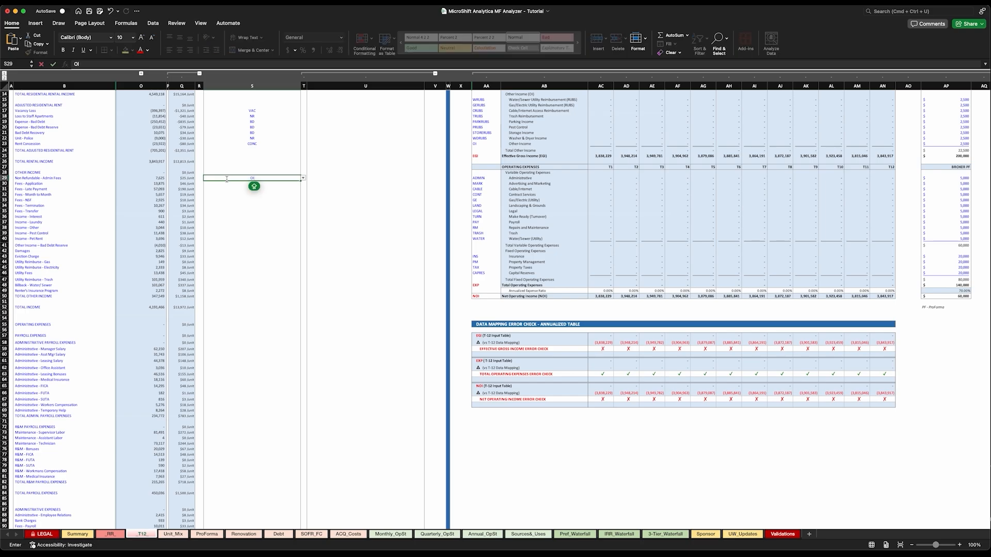
key(Return)
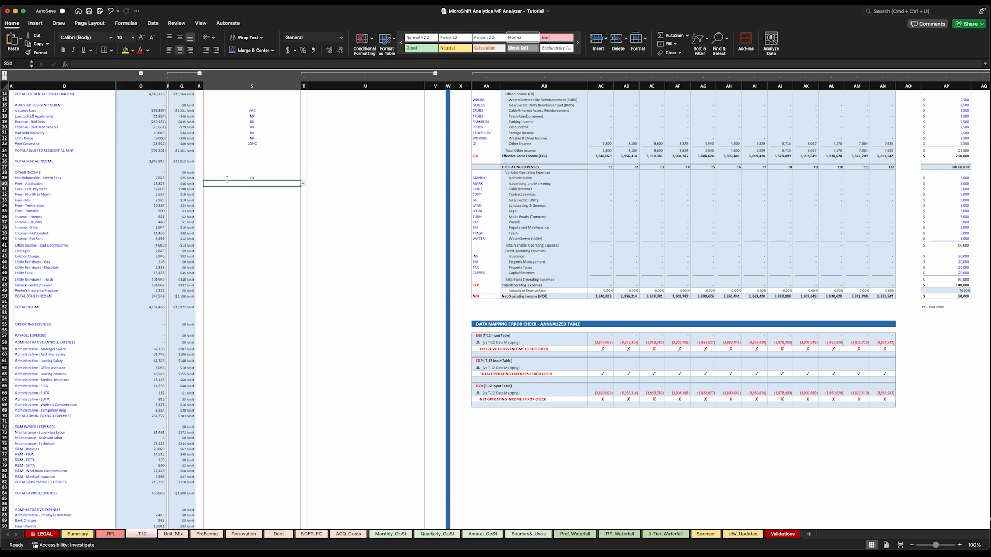
text(OI)
key(Return)
text(OI)
key(Return)
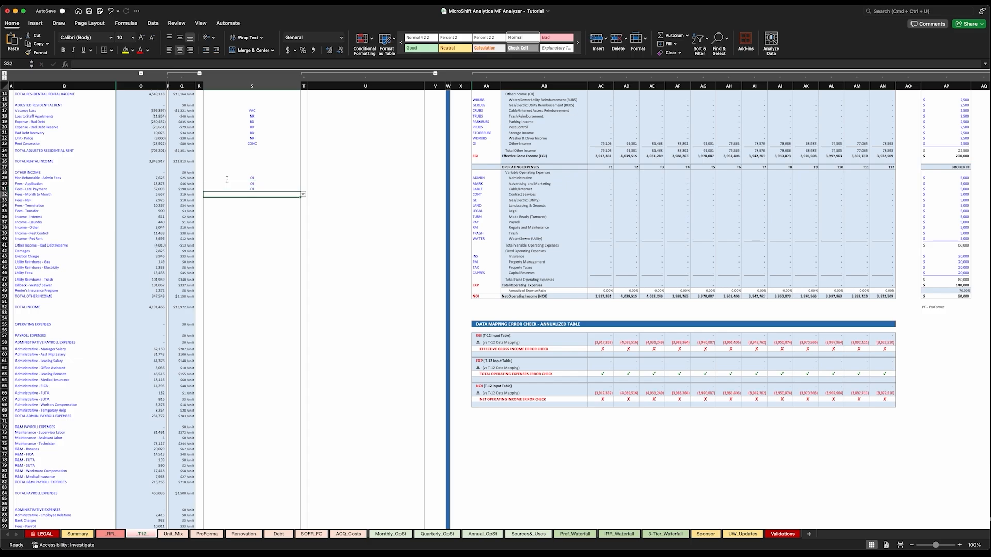
text(OI)
key(Return)
text(OI)
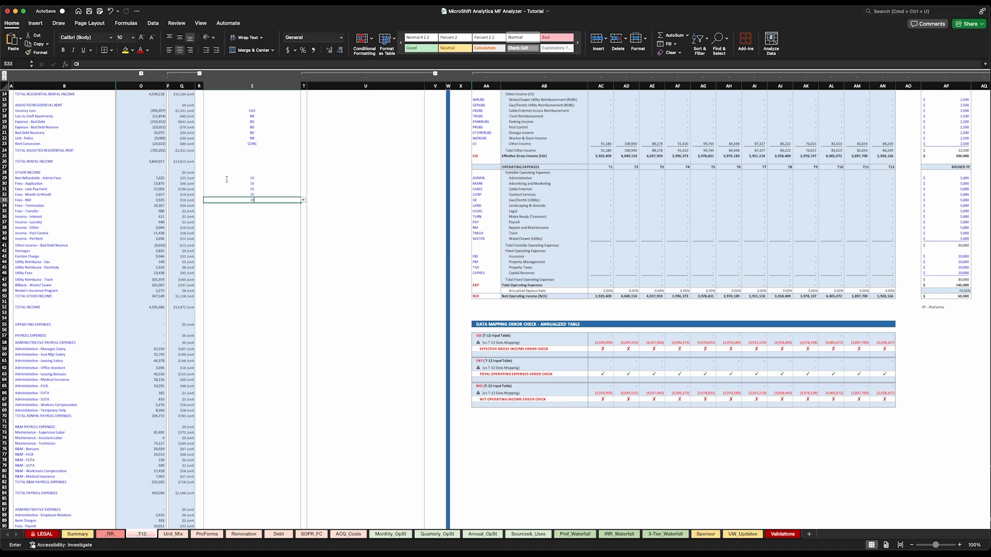
key(Return)
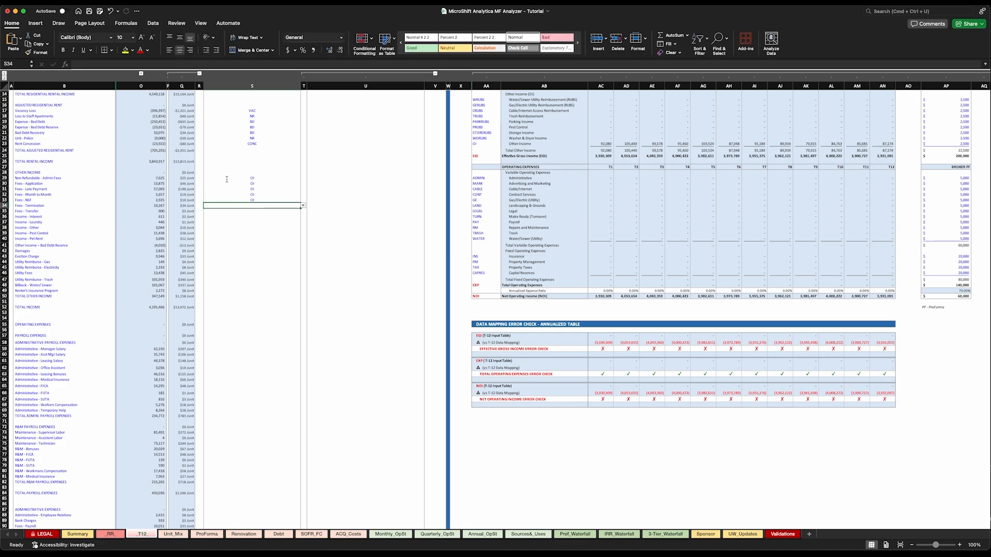
Map Fees - Termination, Fees - Transfer and Income - Interest to the OI label in cells S34 to S36
text(OI)
key(Return)
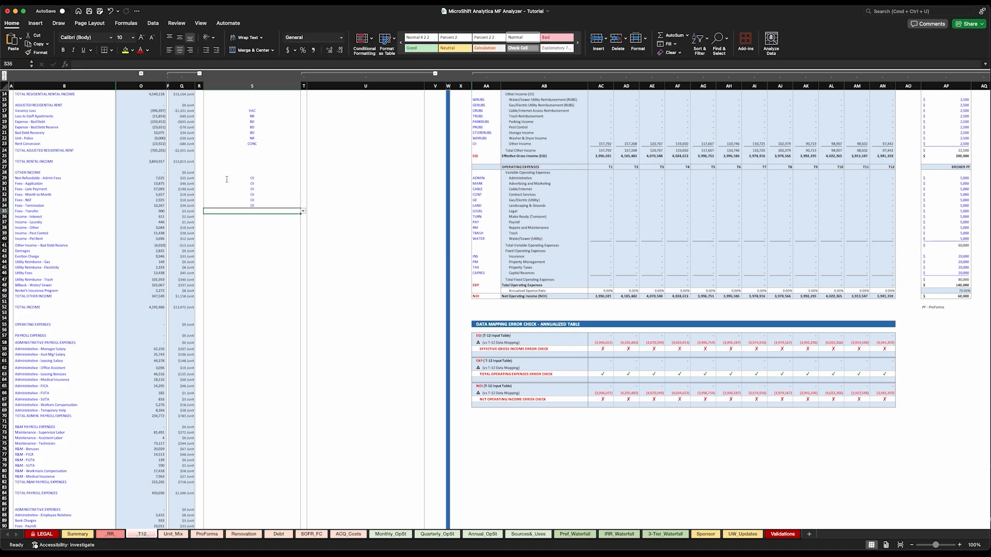
text(OI)
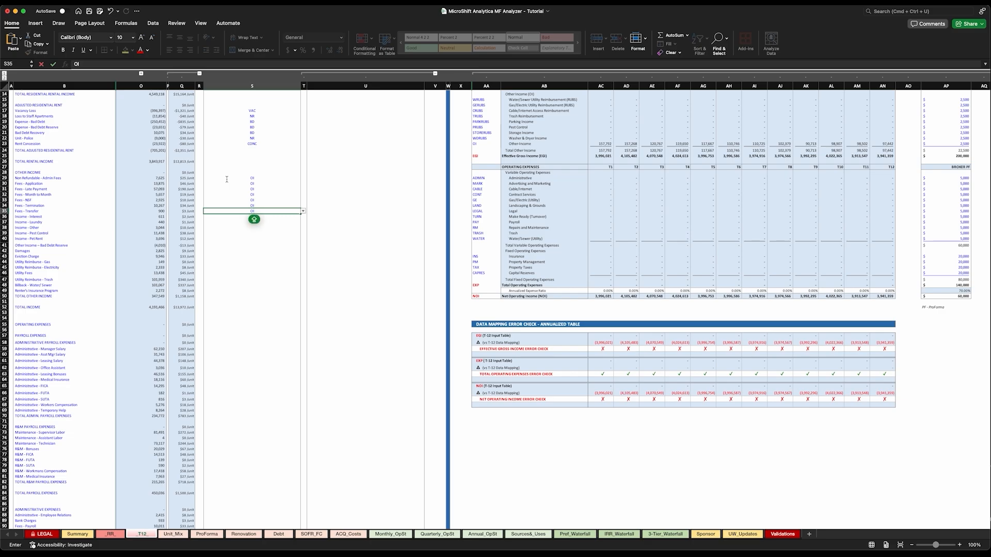
key(Return)
scroll(274, 187, up, 2)
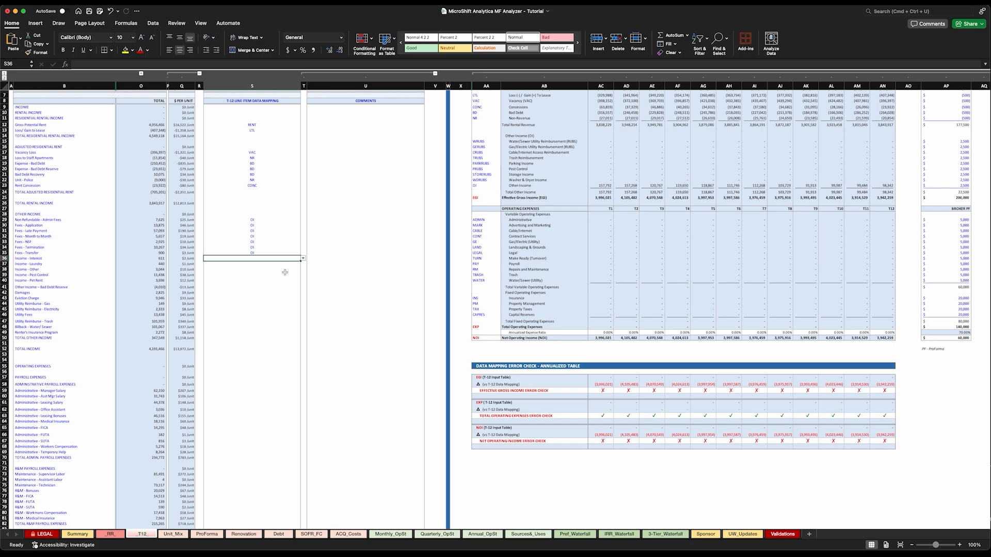
text(OI)
key(Return)
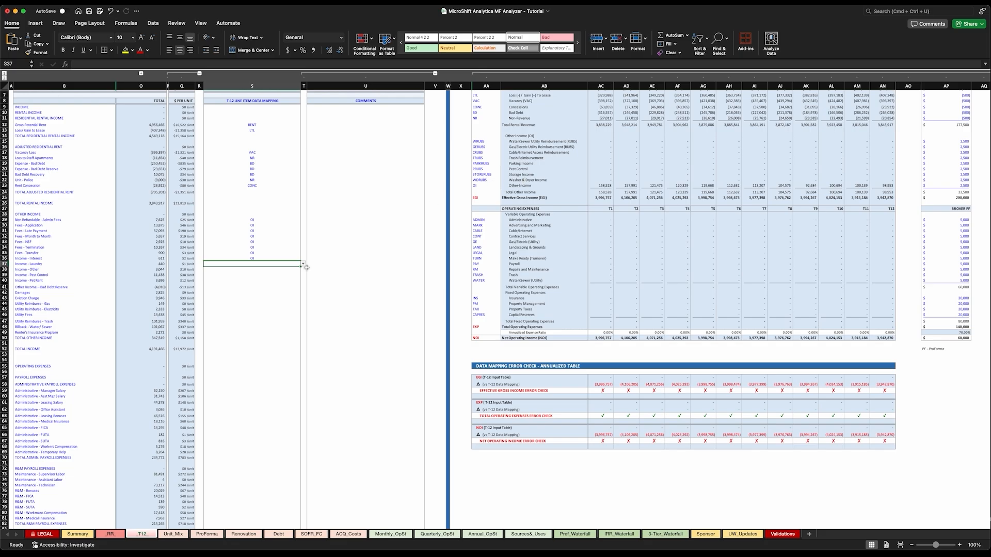
Map Income - Laundry to the WDRUBS label in S37 and Income - Other to OI in S38
text(DRUBS)
key(Return)
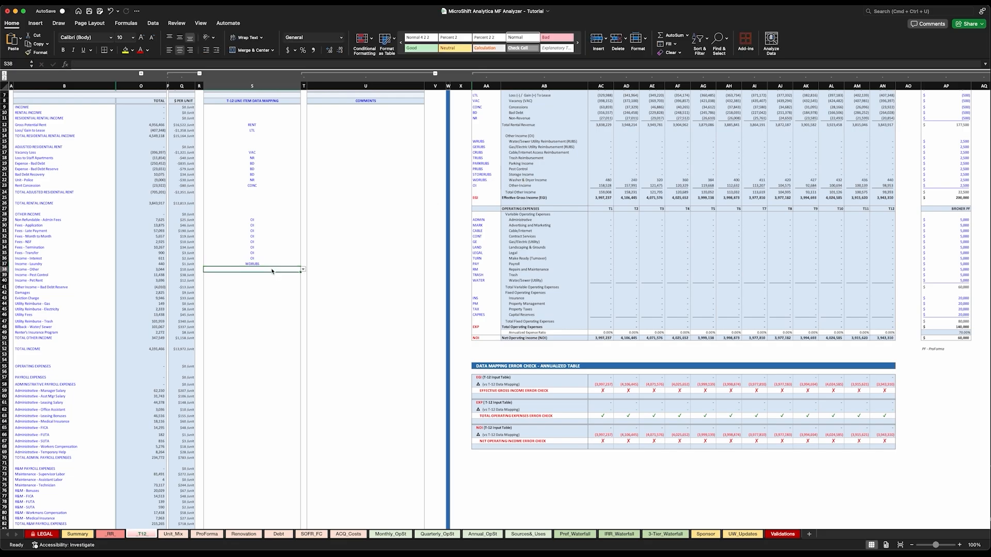
text(OI)
key(Return)
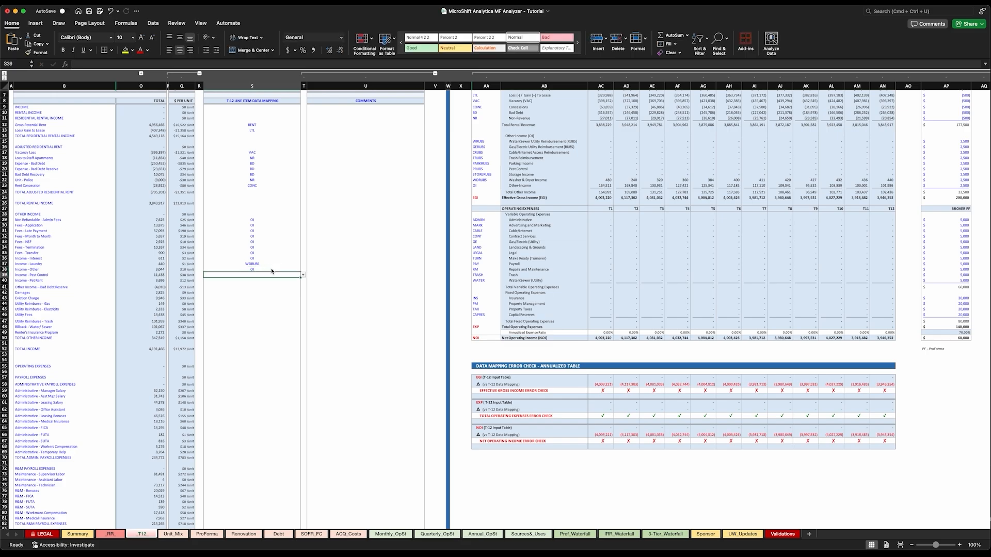
Map Income - Pest Control to the PRUBS label in S39 and Income - Pet Rent to OI in S40
click(483, 169)
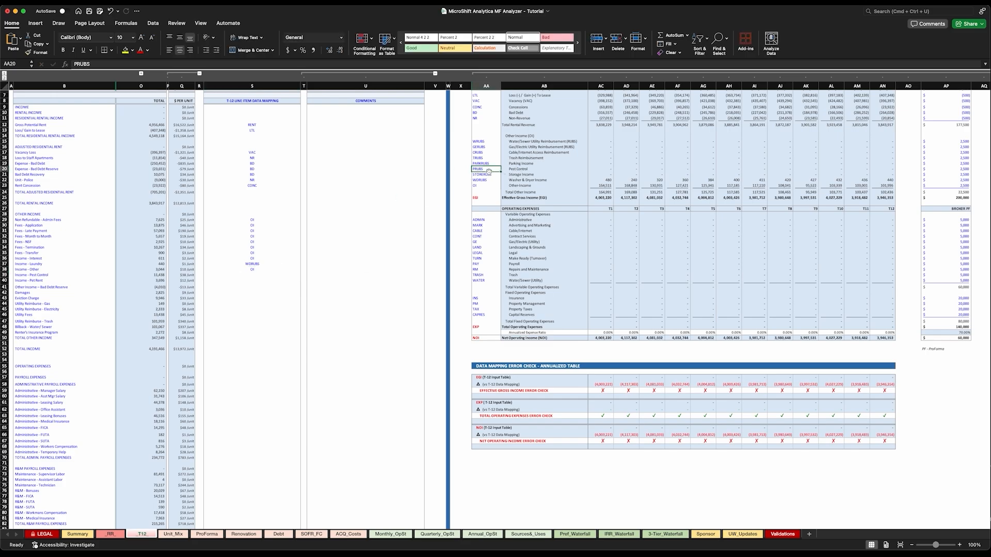
click(252, 275)
click(302, 276)
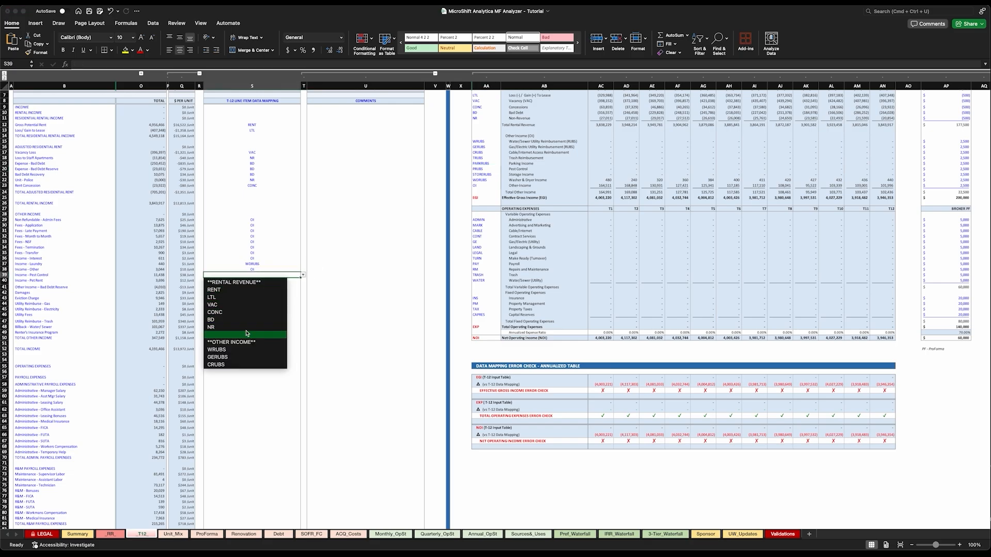
scroll(240, 330, down, 3)
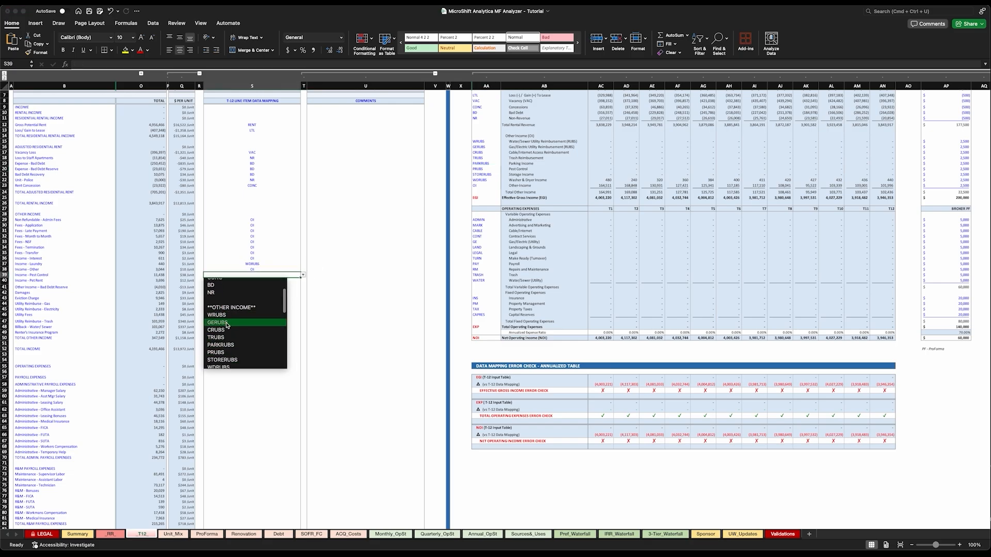
click(220, 354)
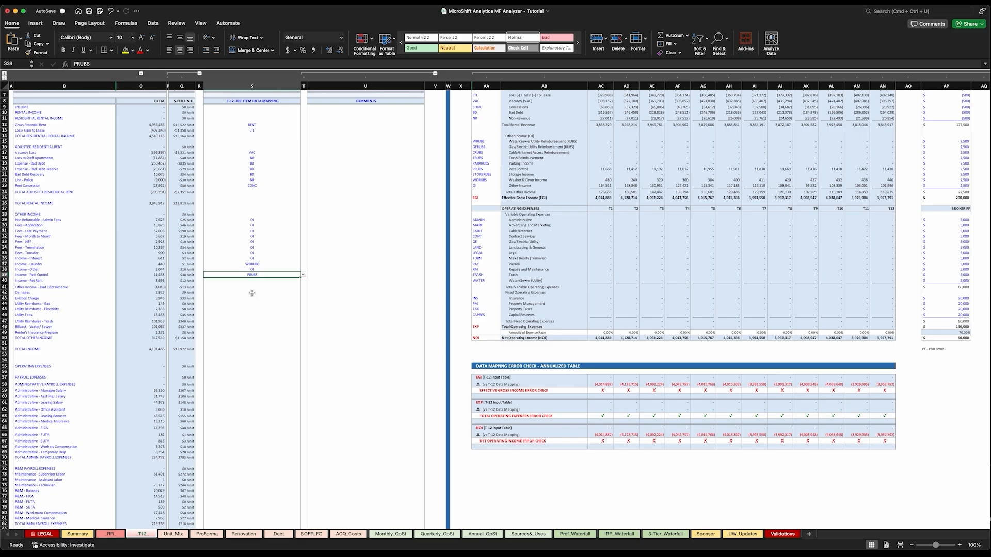
click(255, 281)
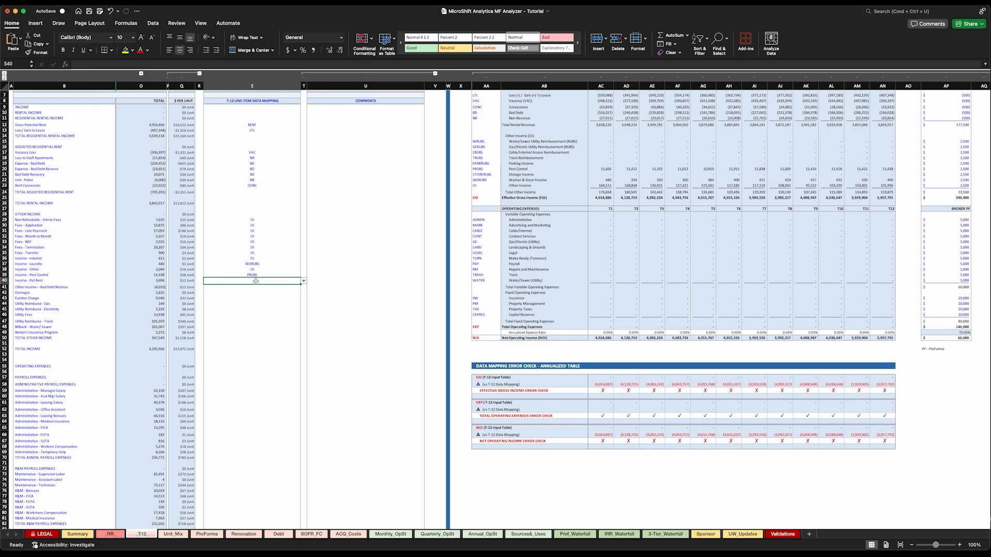
text(OI)
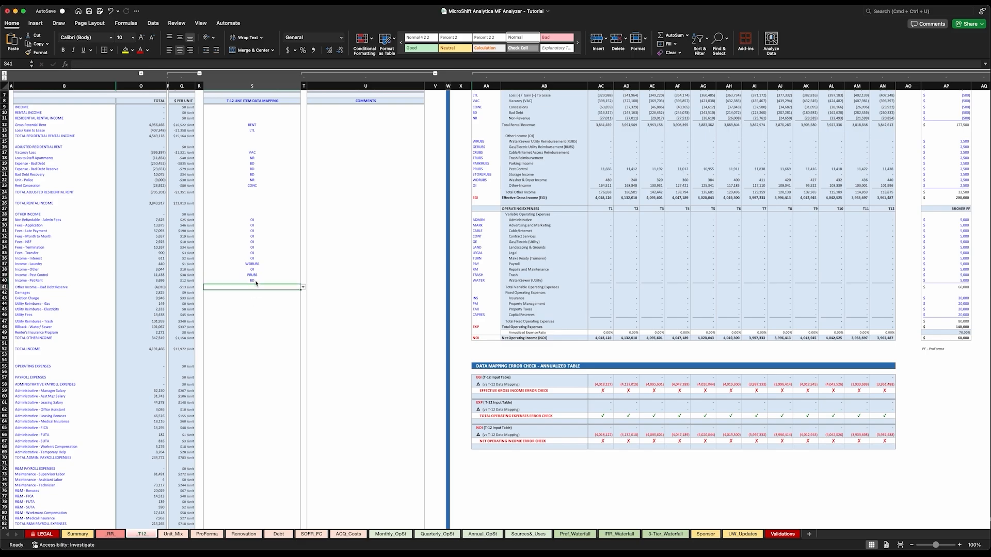
key(Return)
text(D)
key(Return)
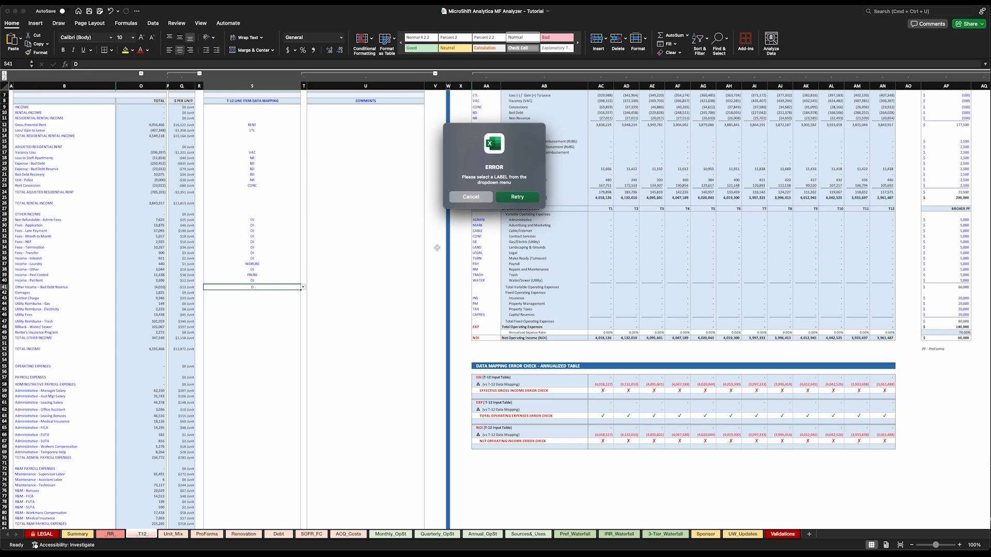
key(Escape)
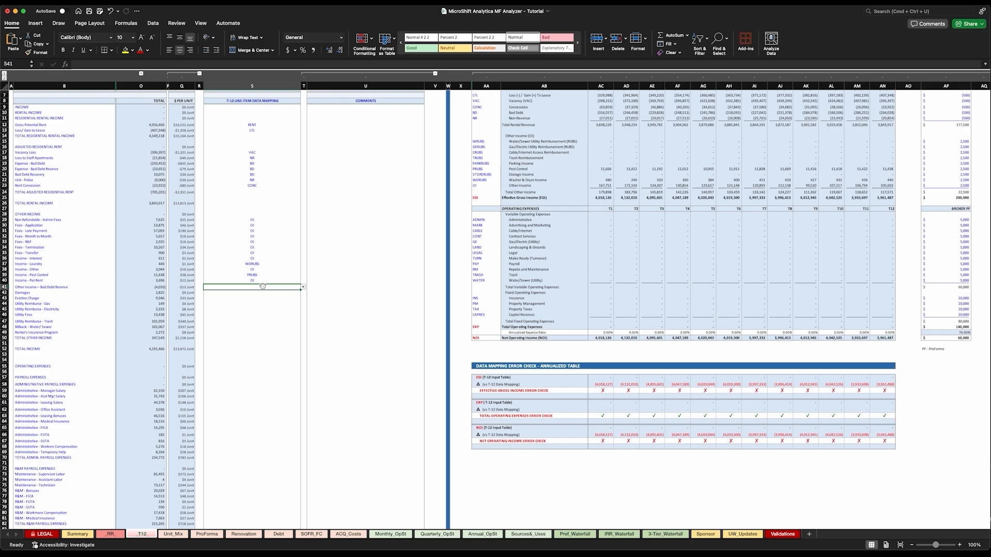
Map Other Income - Bad Debt Reserve to BD in S41, and Damages and Eviction Charge to OI in S42 and S43
text(BD)
key(Return)
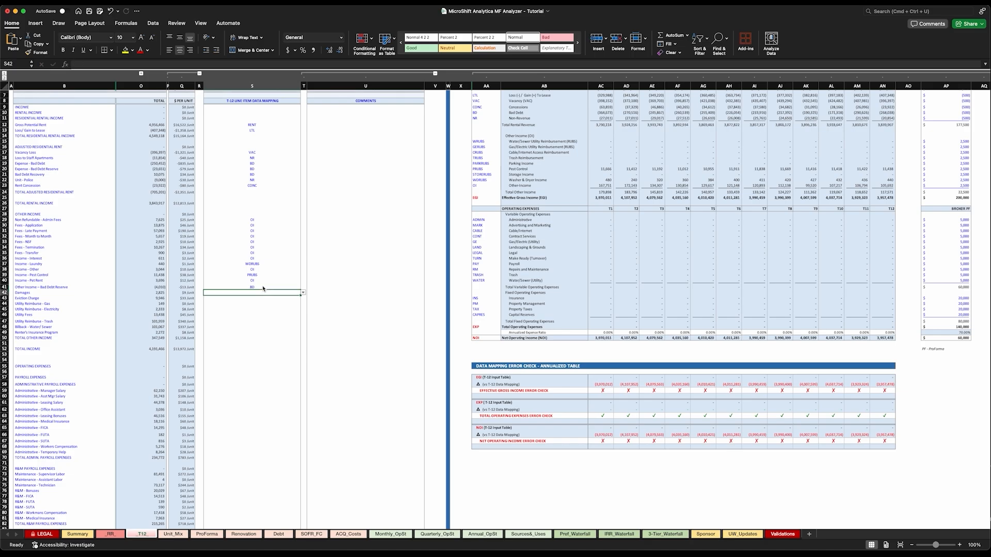
text(OI)
key(Return)
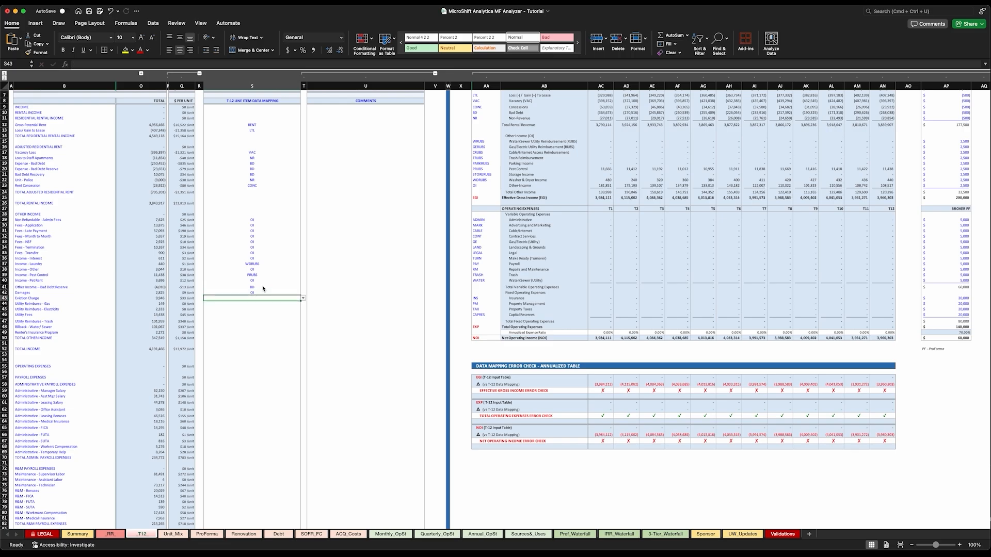
text(OI)
key(Return)
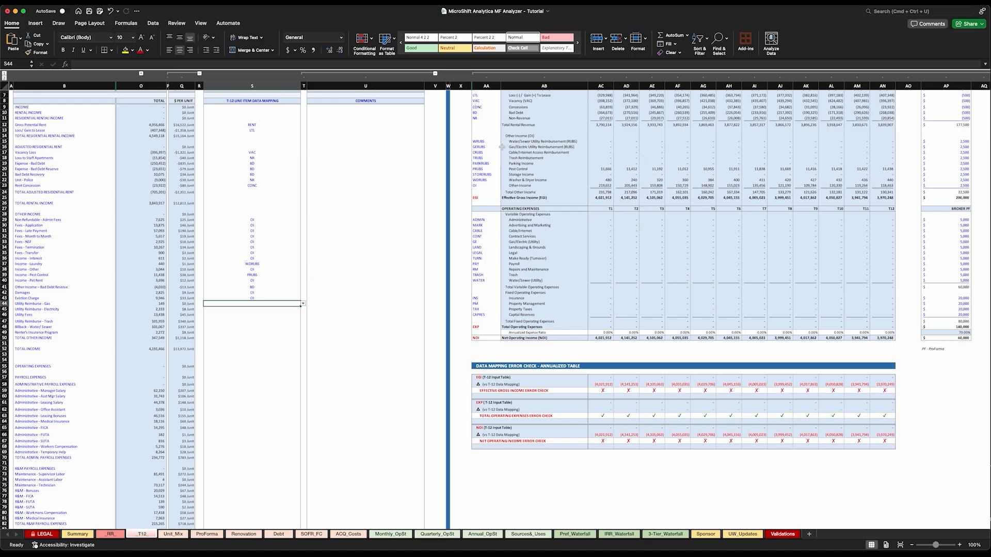
Map the Gas and Electricity utility reimbursement line items to the GERUBS label in cells S44 and S45
click(479, 148)
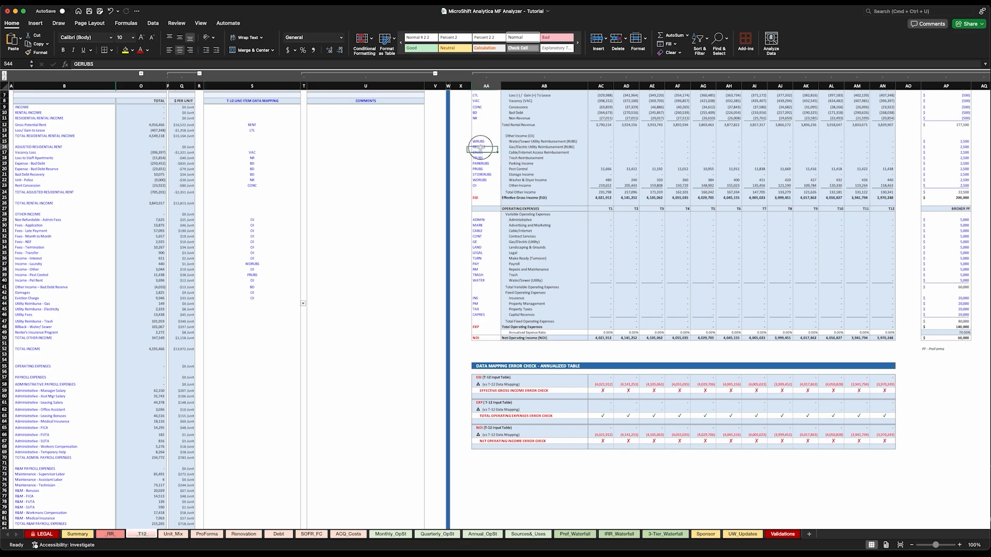
click(258, 304)
text(GERUBS)
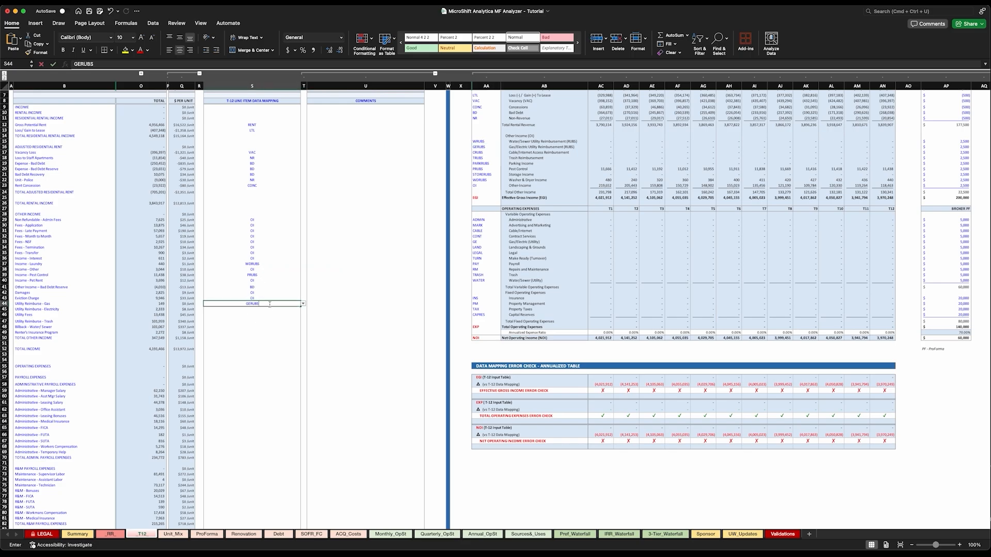
key(Return)
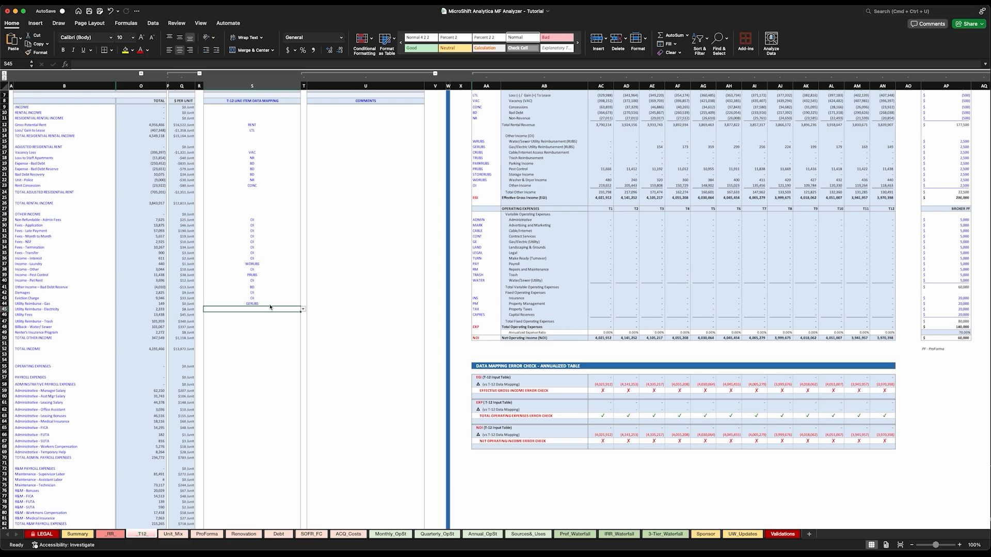
text(GERUBS)
key(Return)
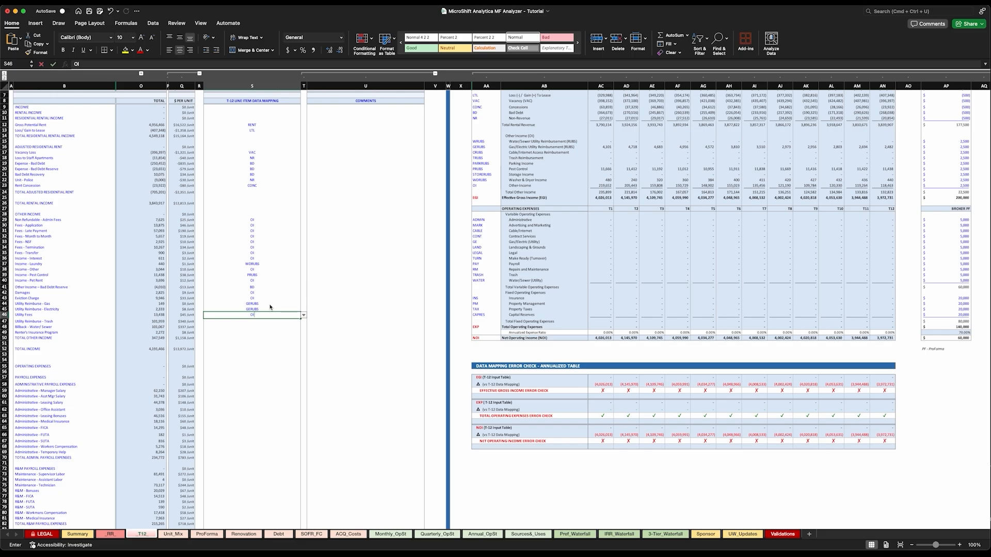
Map Utility Fees to OI in S46 and the Trash utility reimbursement to TRUBS in S47
text(OI)
key(Return)
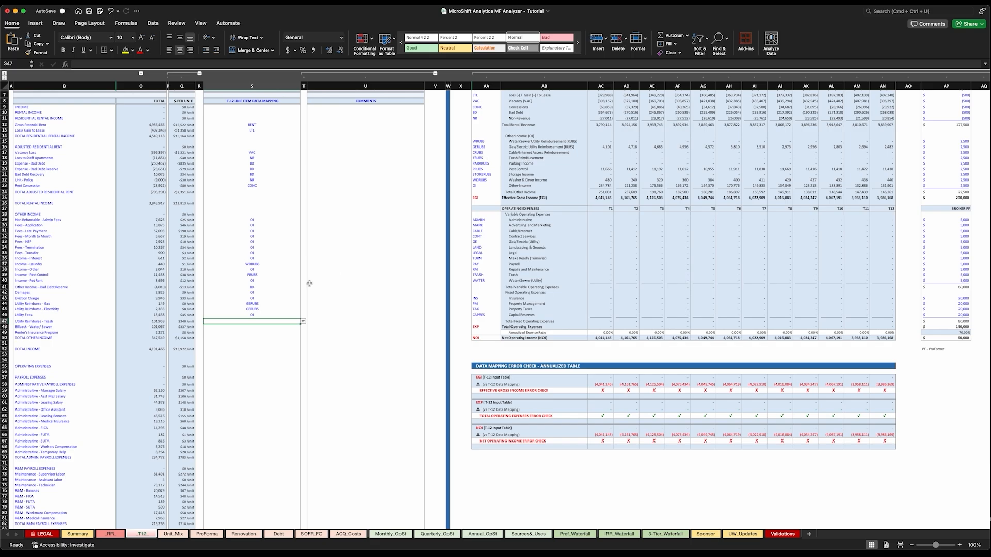
text(TRUBS)
key(Return)
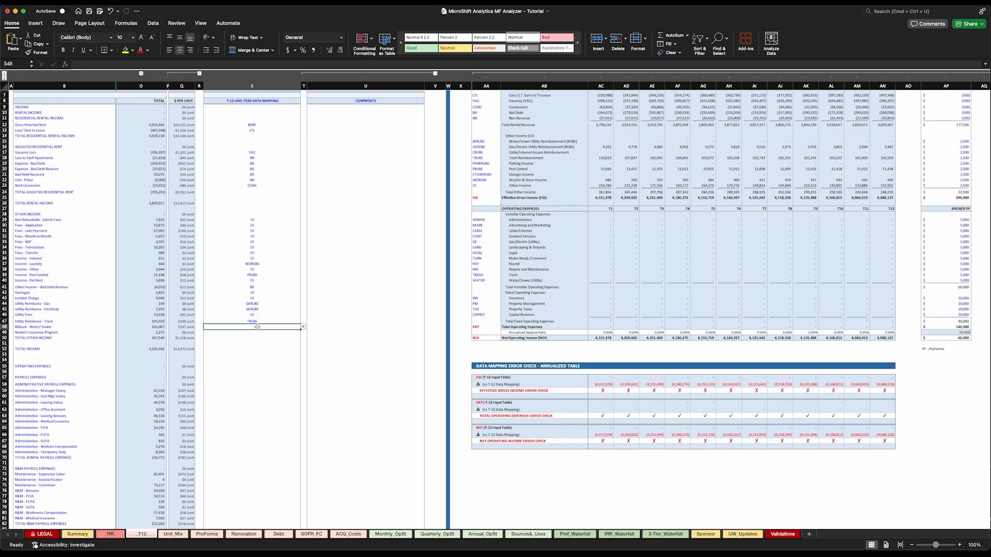
text(U)
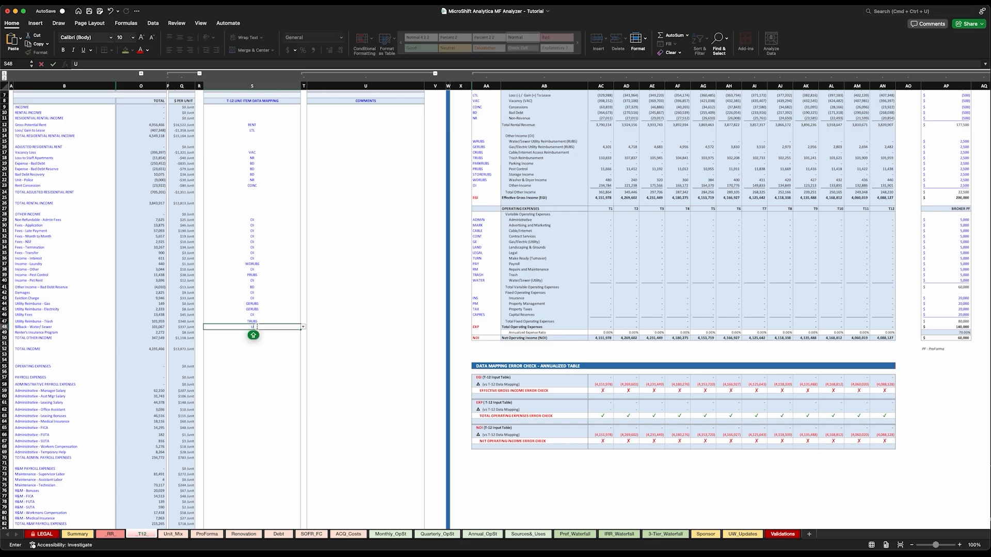
text(WRUBS)
key(Return)
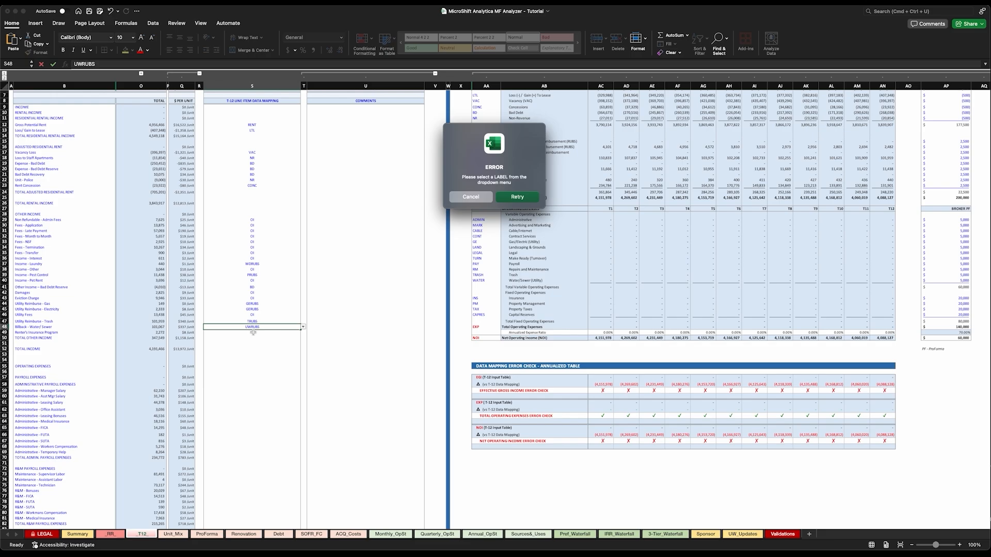
click(471, 196)
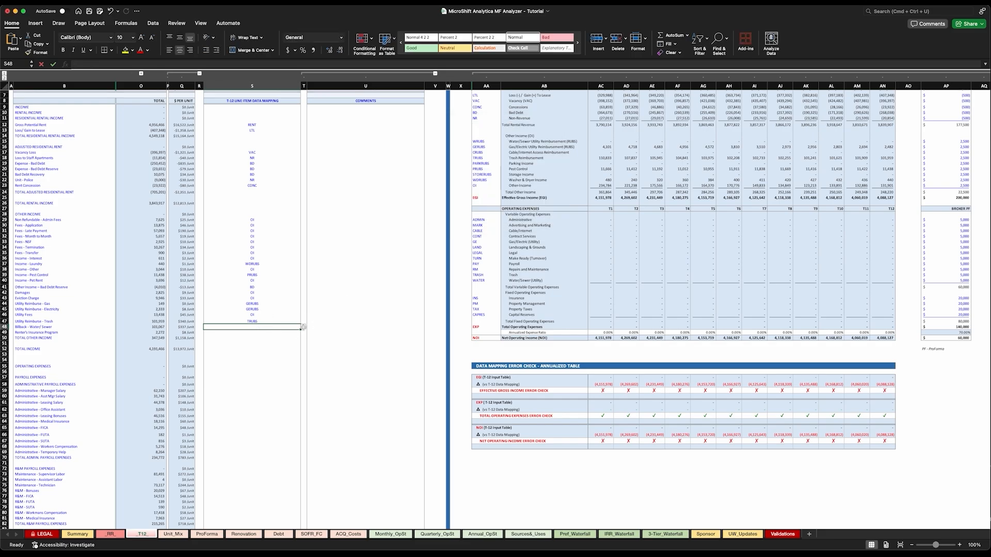
Map Billback - Water/Sewer to the WRUBS label in S48 and Renter's Insurance Program to OI in S49
click(303, 327)
scroll(247, 382, down, 3)
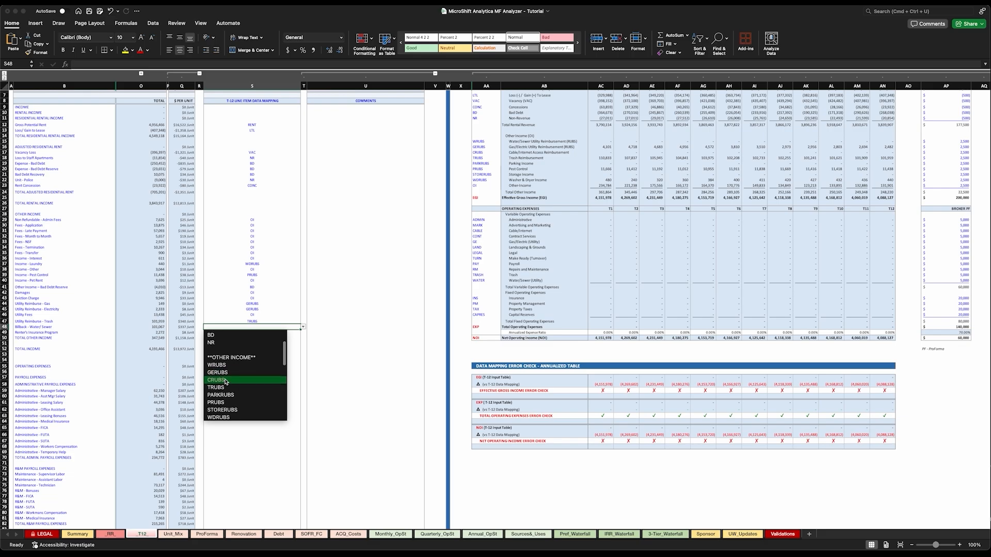
click(222, 365)
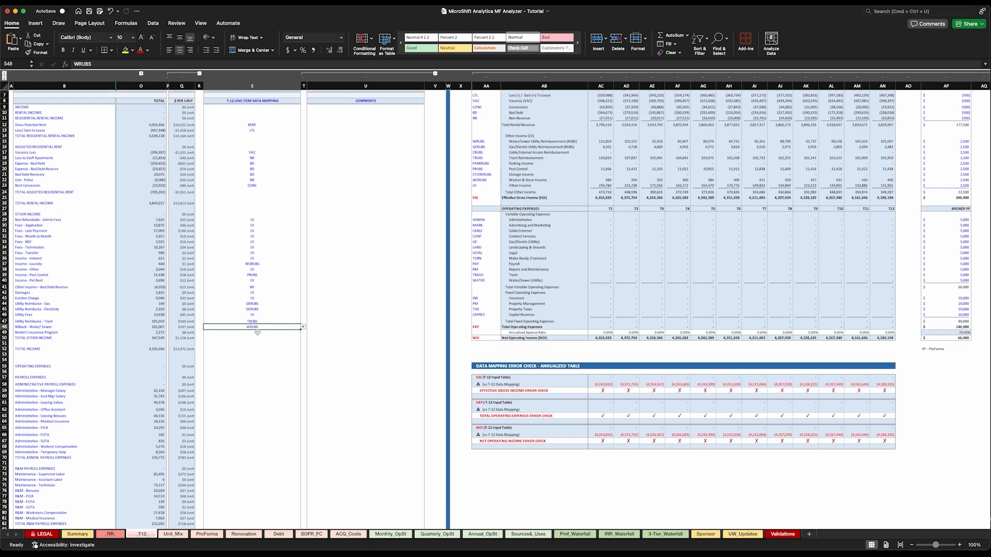
key(Return)
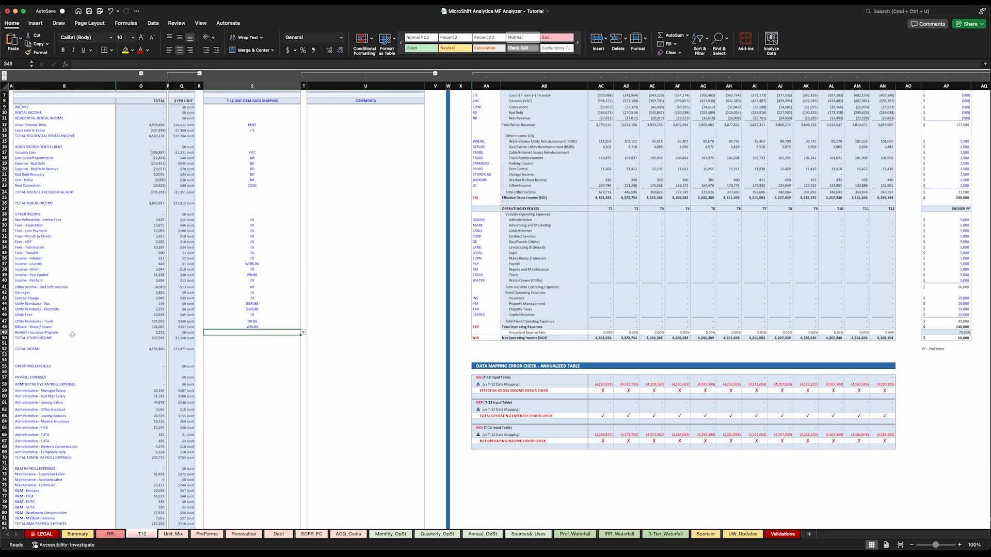
text(OI)
key(Return)
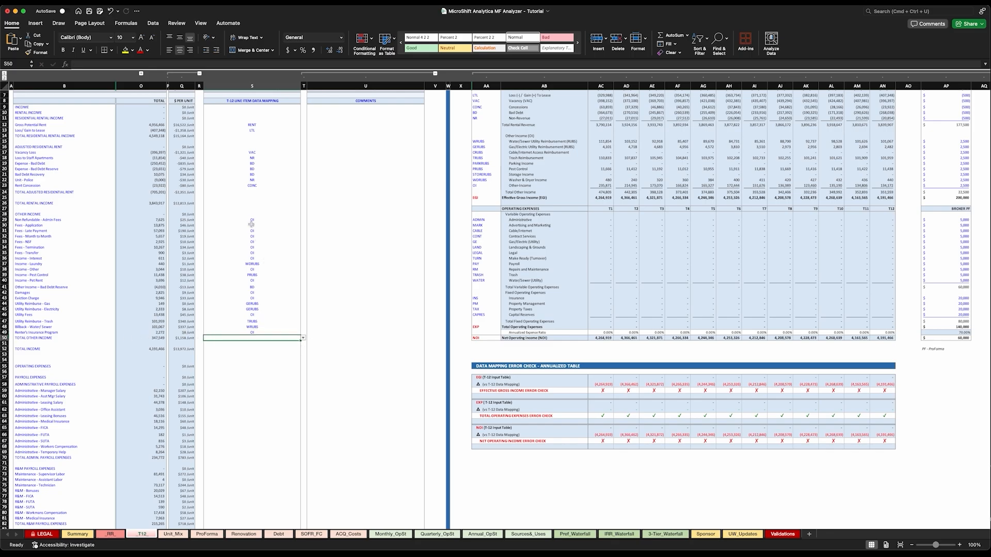
Review the Other Income labels in S29:S49 and the mapping cells of the Total Other Income and Total Income rows
drag(250, 220, 250, 336)
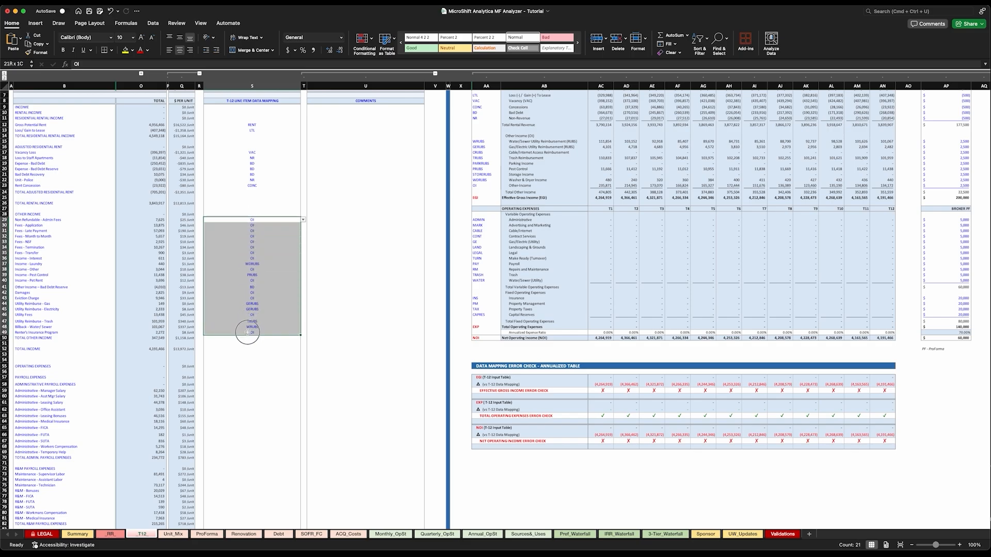
scroll(162, 333, down, 1)
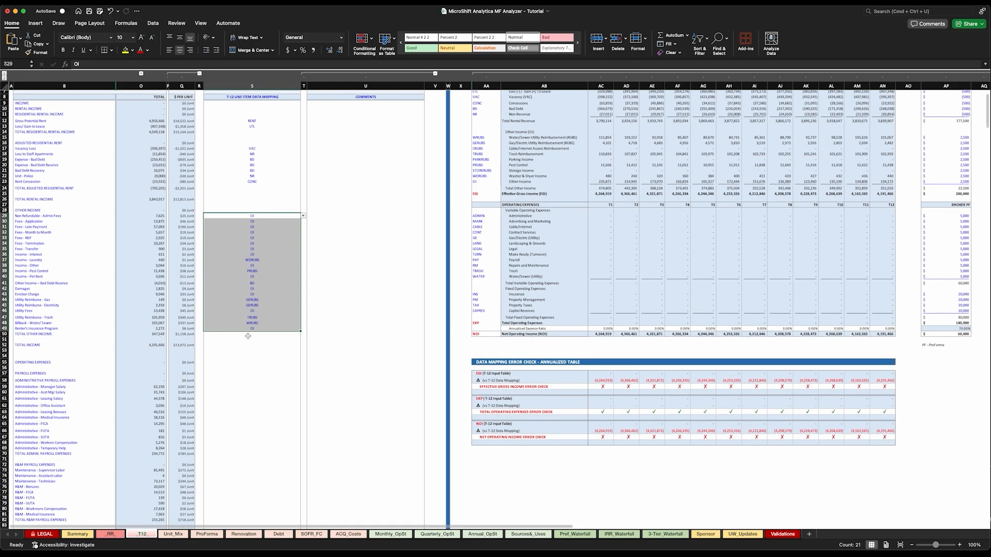
click(248, 335)
scroll(237, 330, up, 1)
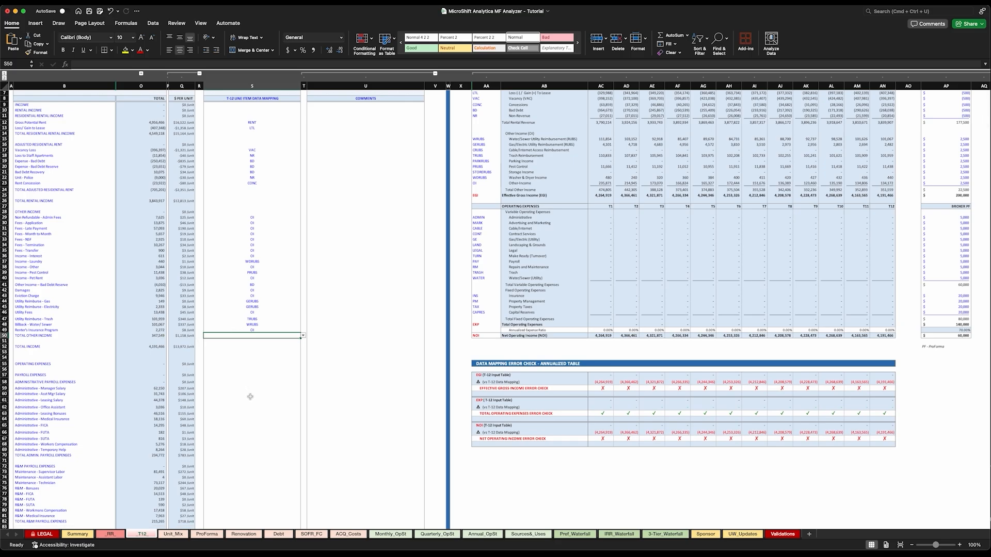
scroll(249, 222, up, 1)
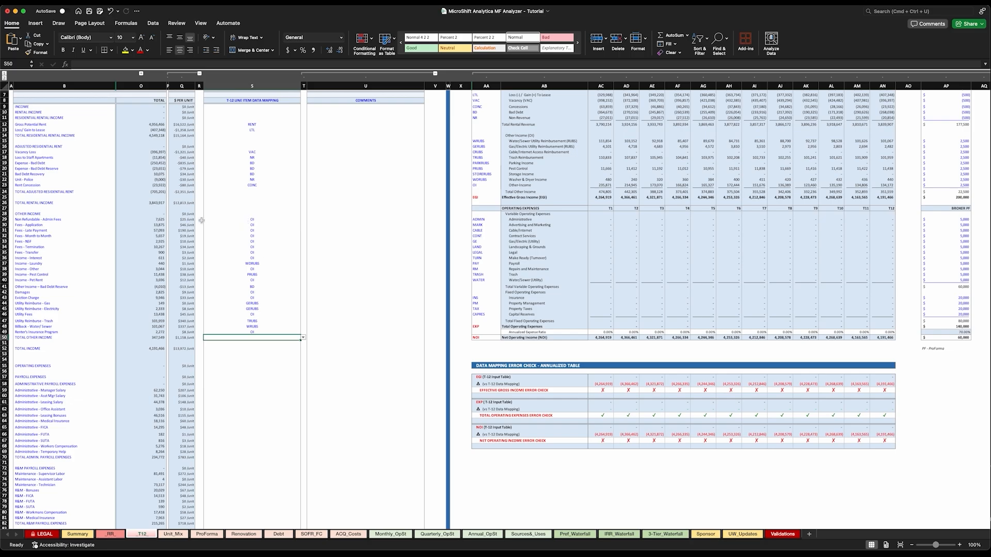
scroll(249, 314, down, 1)
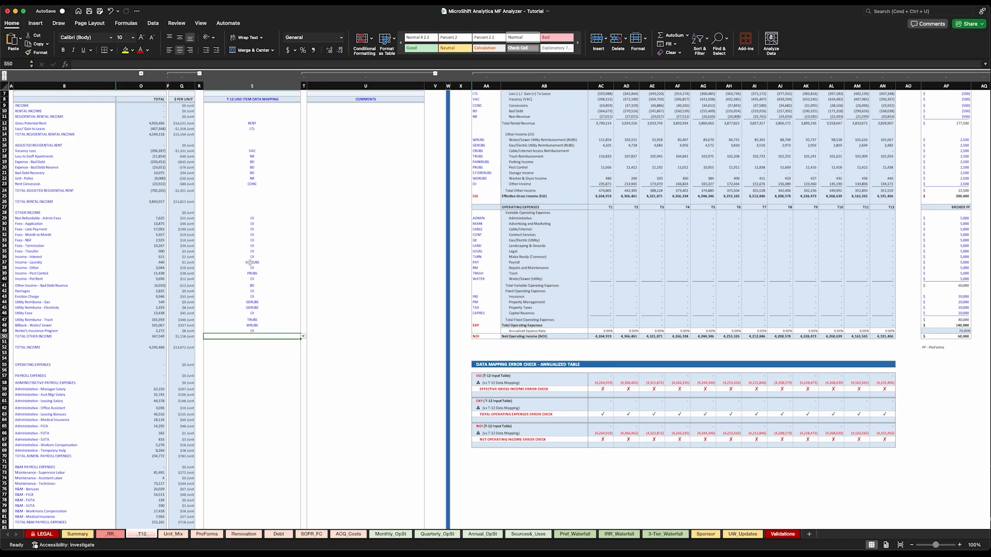
drag(249, 217, 248, 331)
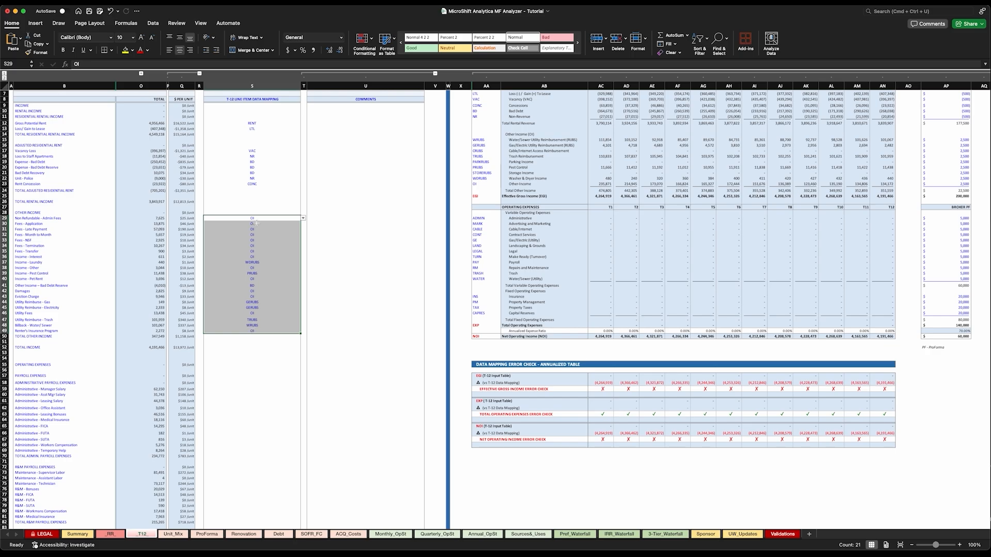
click(242, 338)
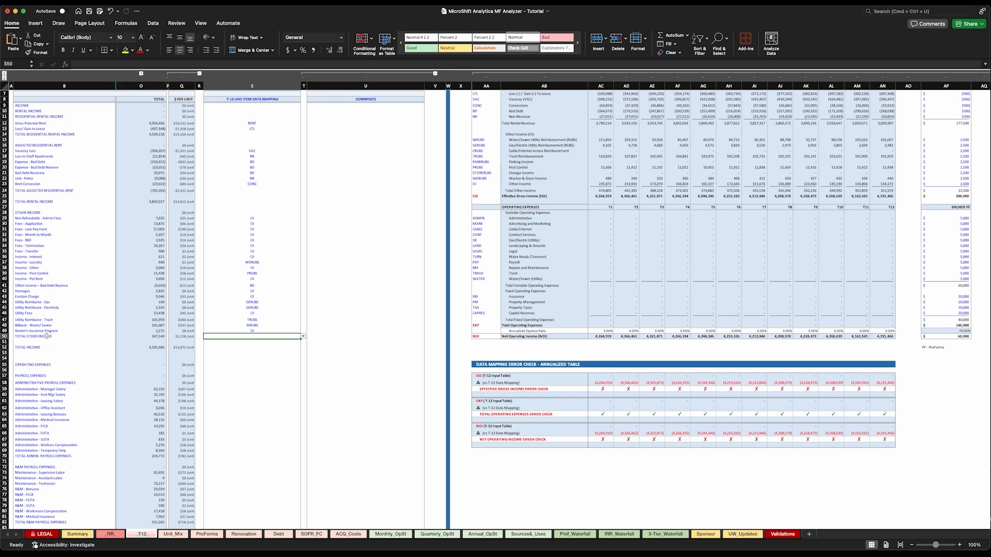
drag(46, 337, 237, 338)
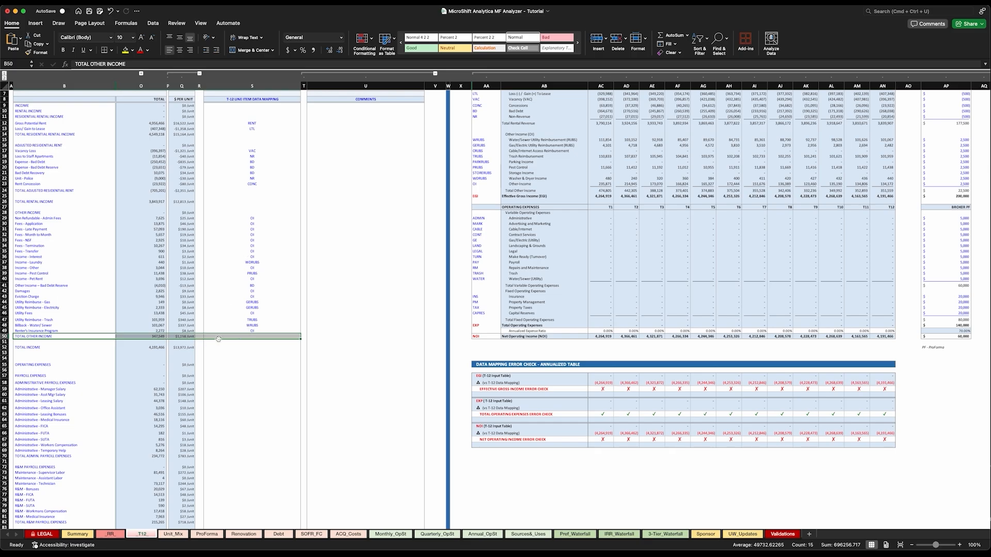
click(248, 336)
scroll(235, 304, up, 3)
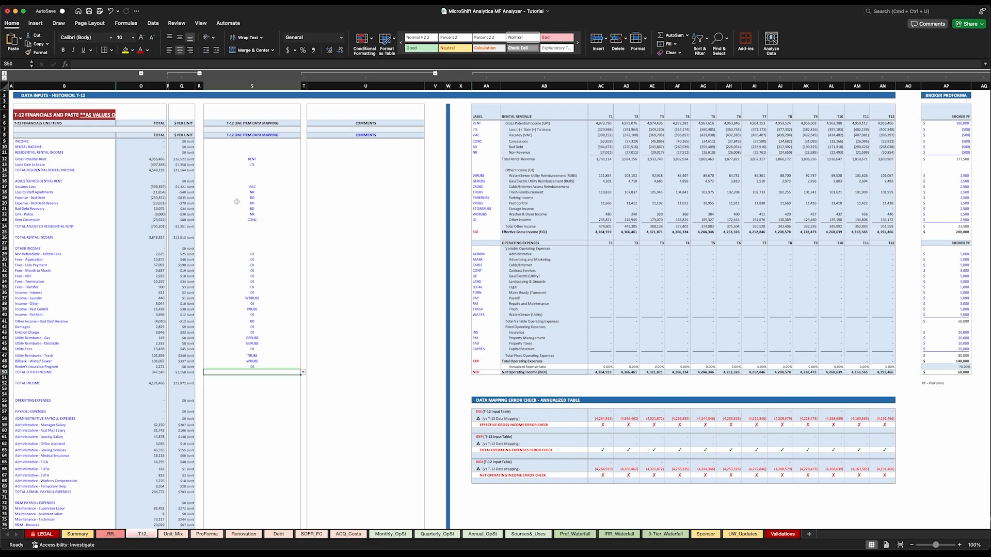
scroll(245, 374, down, 1)
scroll(242, 379, down, 1)
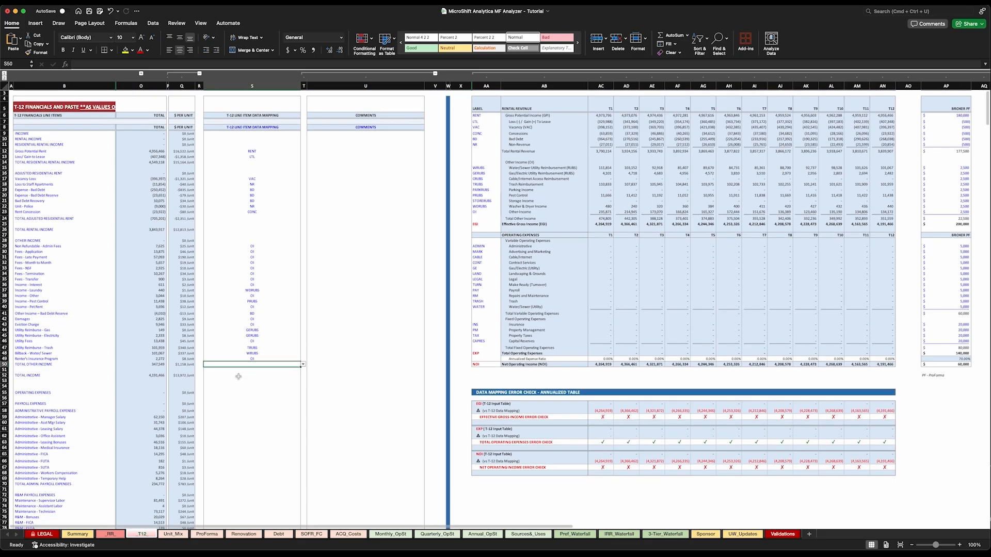
click(239, 377)
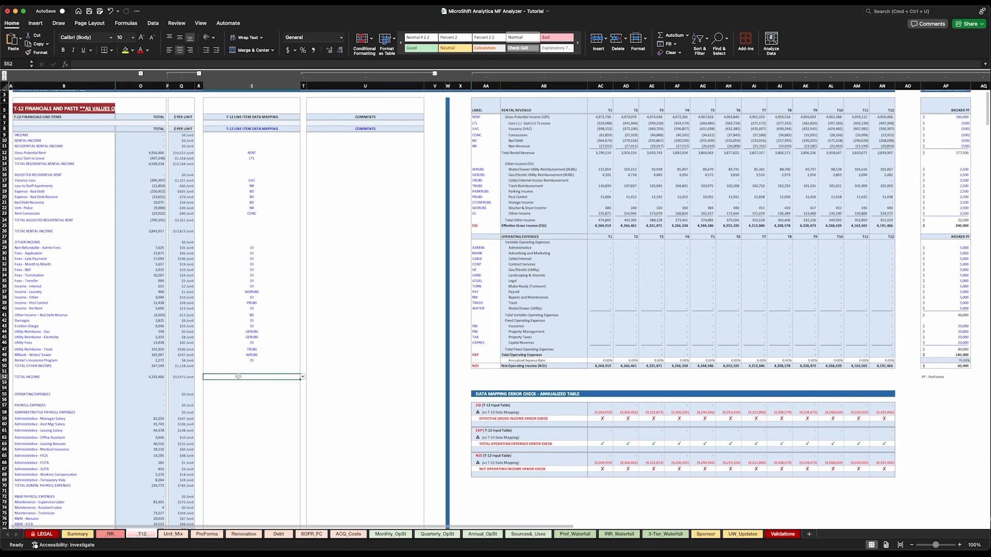
Examine the EGI, EXP and NOI labels in the annualized table and the month-to-month historical analysis
click(481, 226)
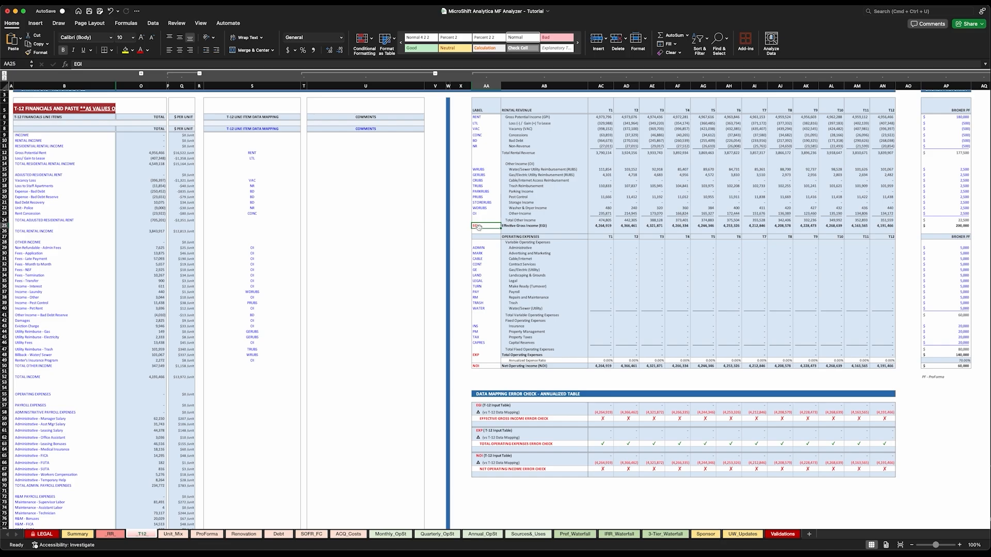
click(481, 356)
click(480, 226)
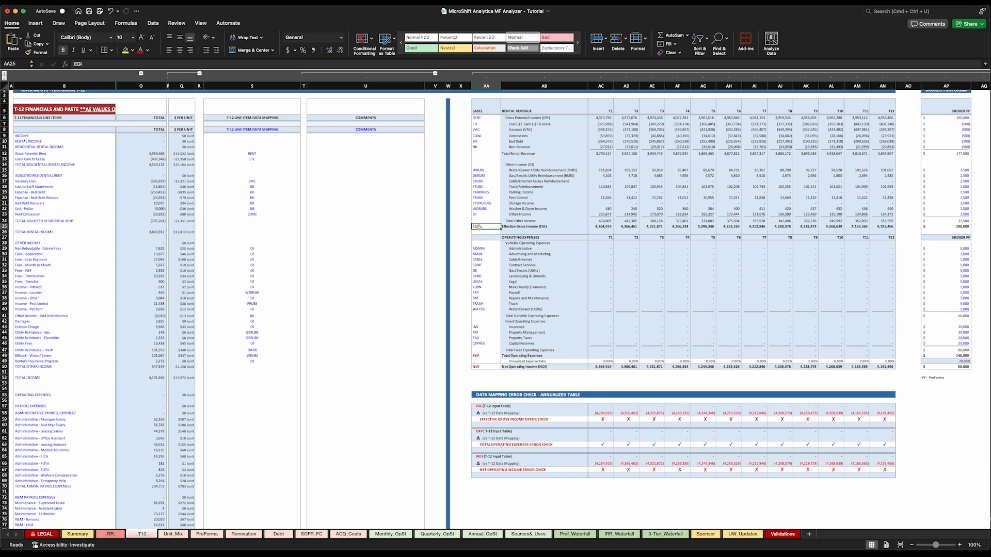
click(478, 356)
click(479, 367)
scroll(628, 197, right, 10)
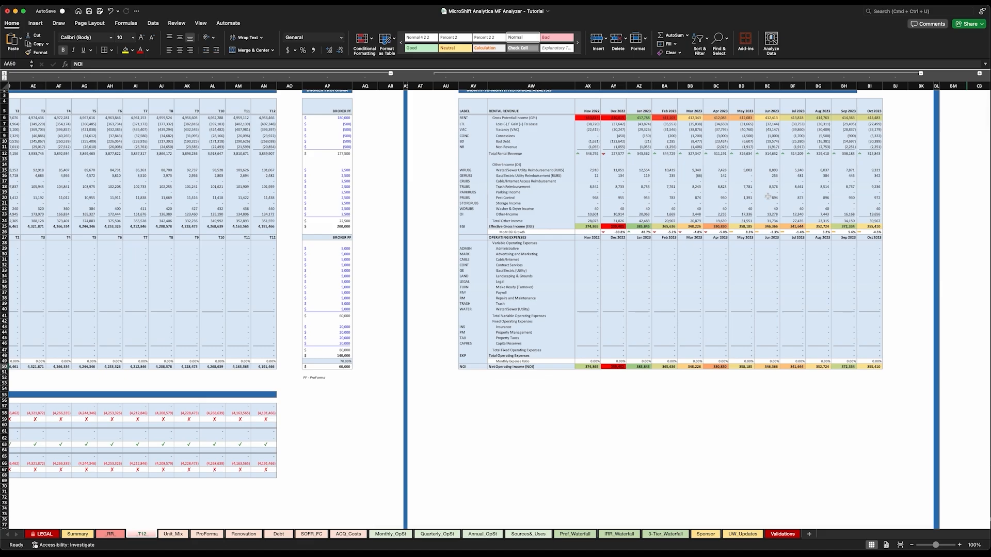
scroll(707, 199, left, 10)
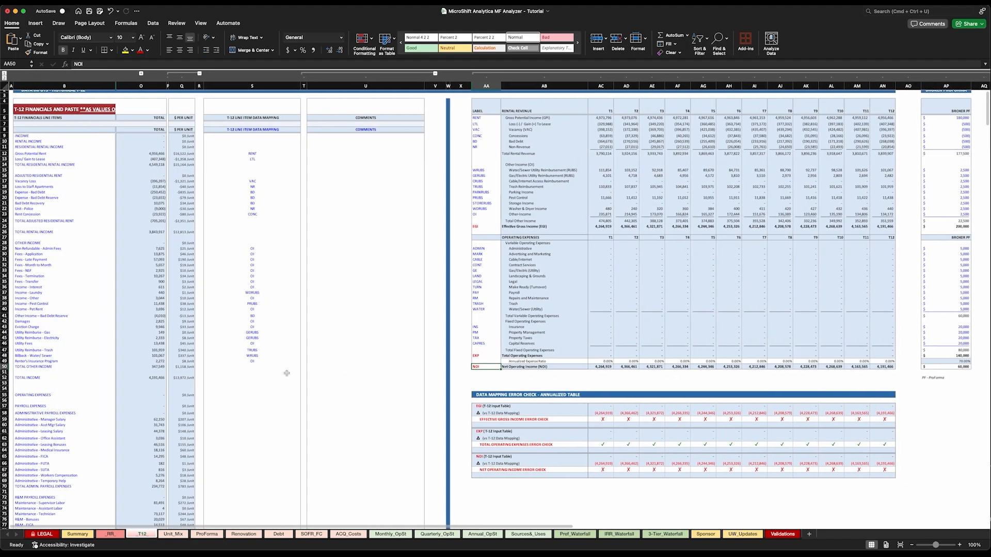
Map the Total Income row to the EGI label in S52
click(234, 377)
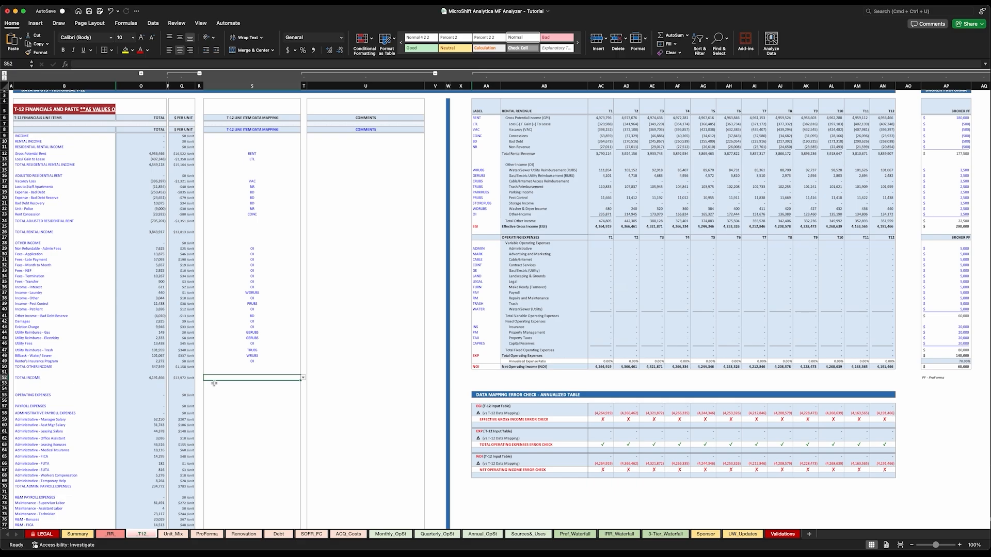
text(EGI)
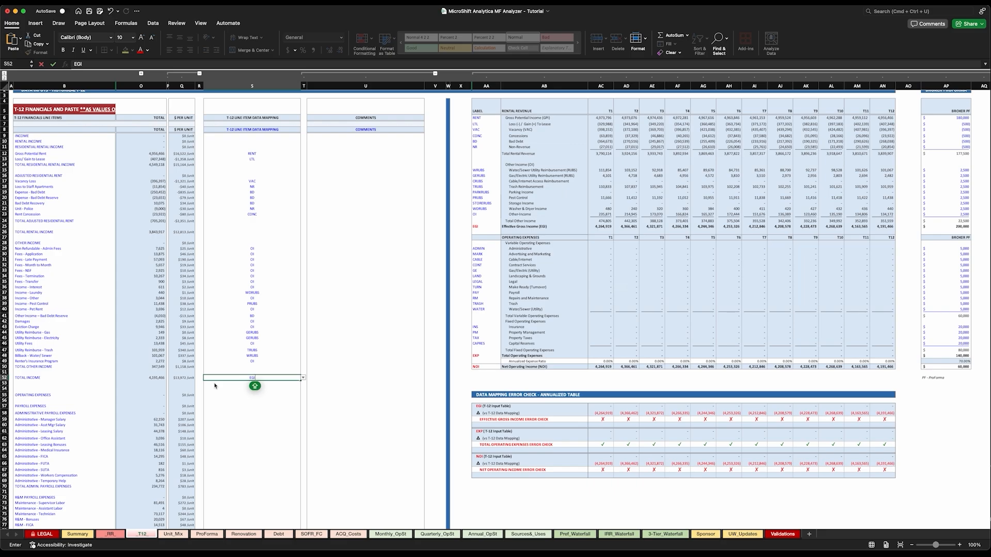
key(Return)
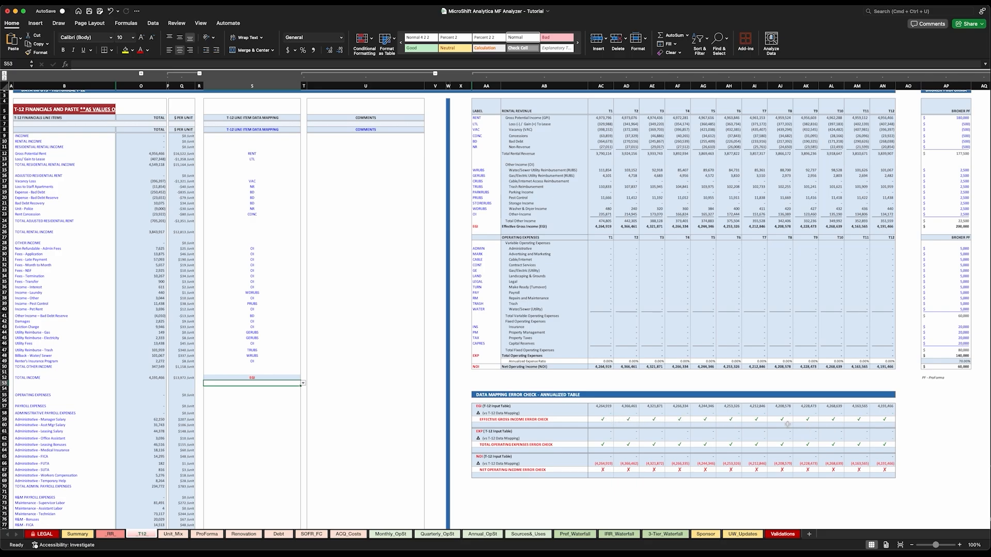
Test the data mapping error check by clearing the Renter's Insurance Program label in S49 and restoring it to OI
click(251, 360)
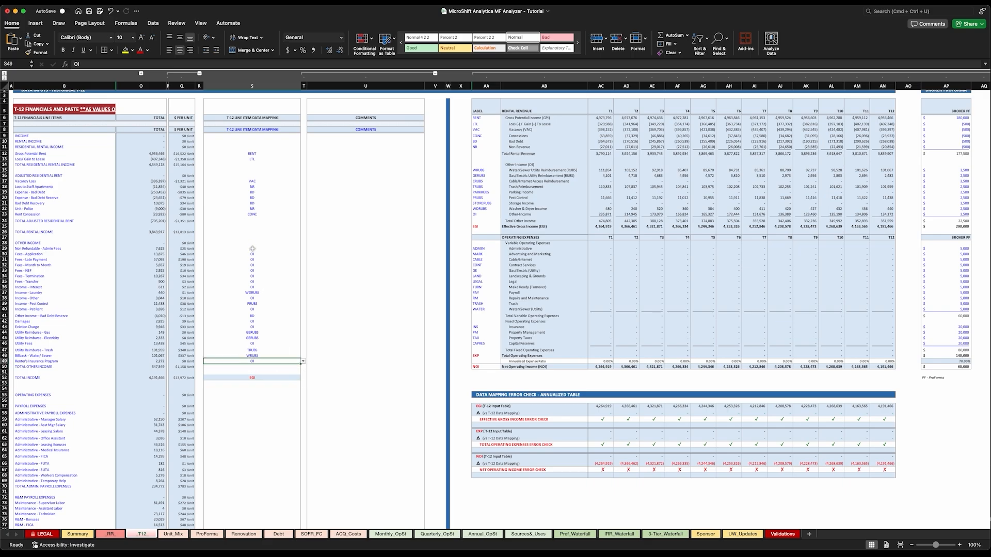
click(251, 357)
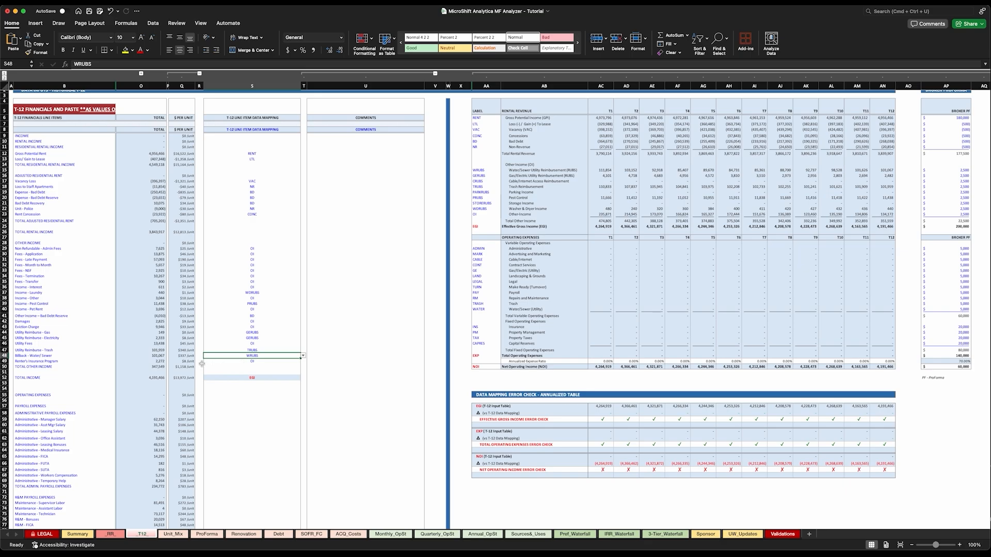
click(254, 362)
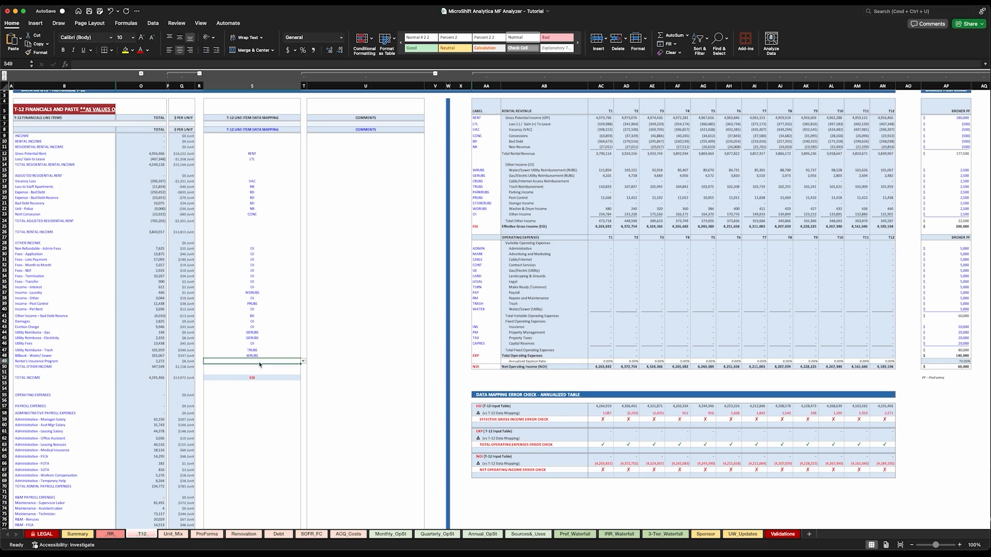
key(BackSpace)
key(Return)
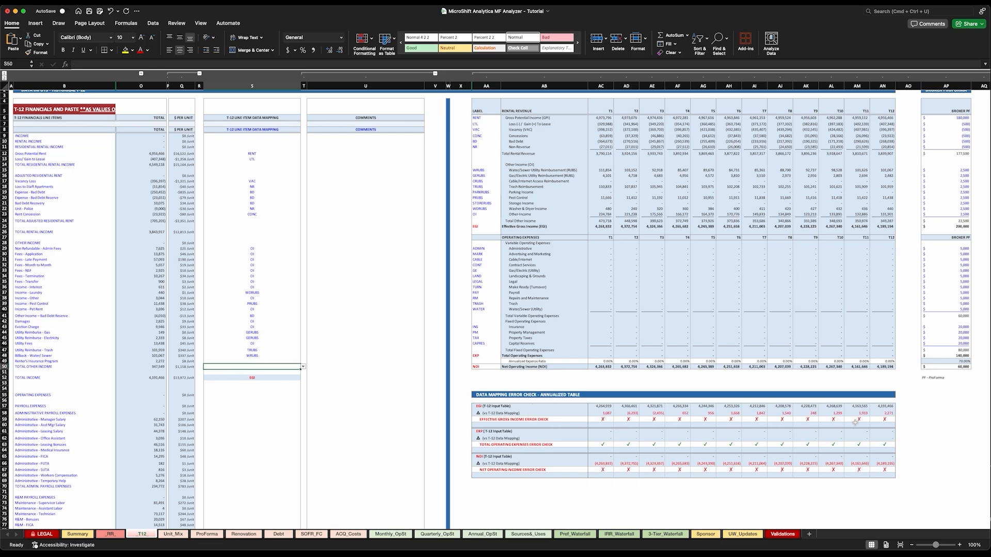
click(259, 361)
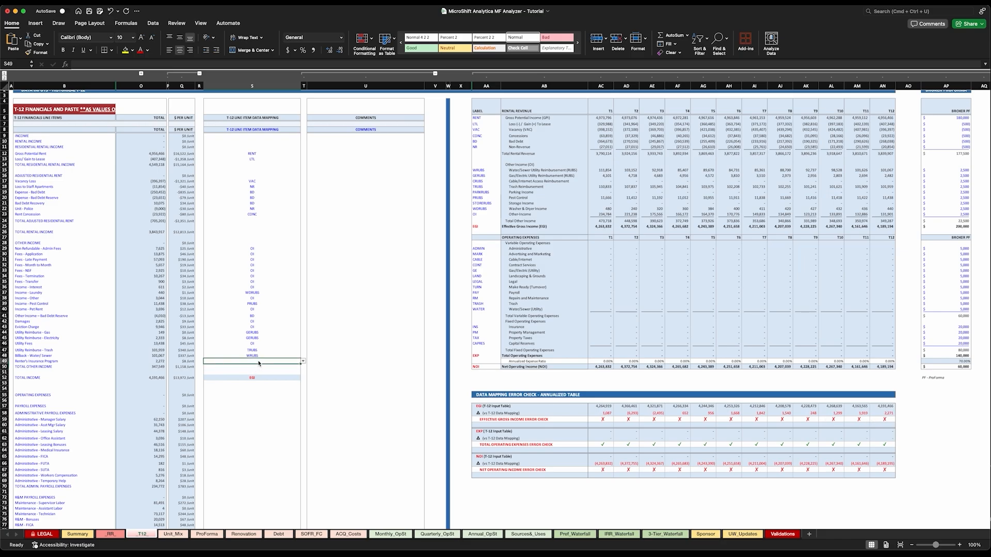
text(OI)
key(Return)
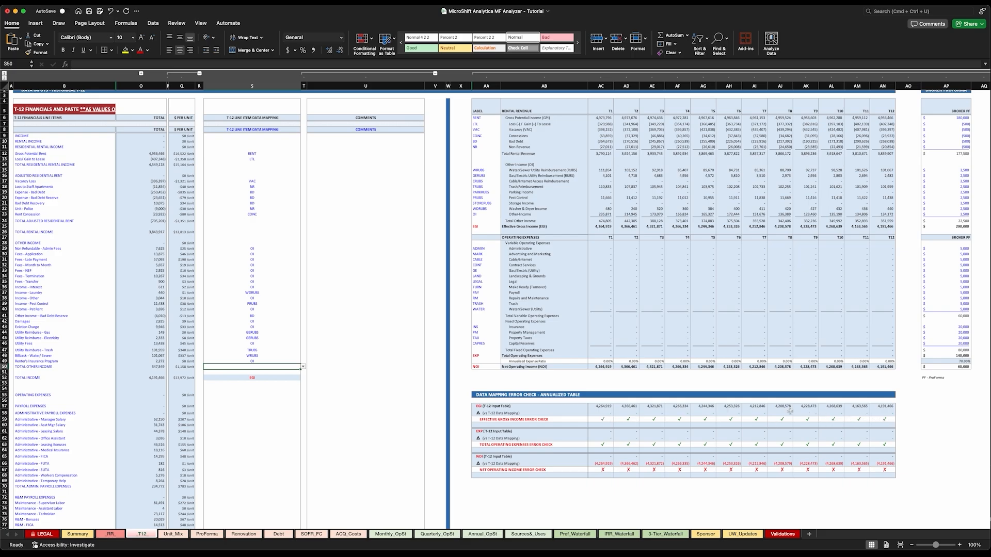
Try mapping Non-Refundable Admin Fees in S29 to ADMIN and check the annualized and month-to-month tables
click(252, 249)
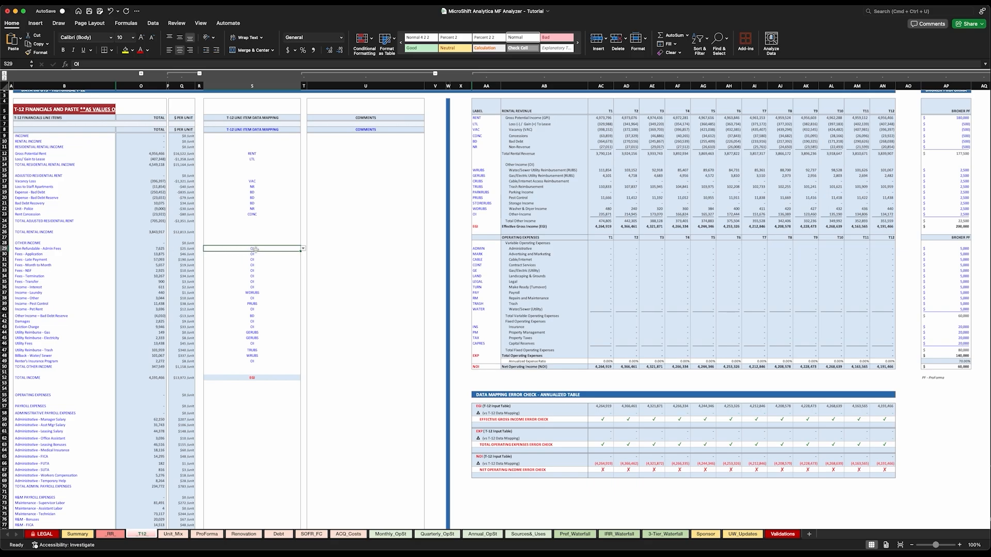
text(ADMIN)
key(Return)
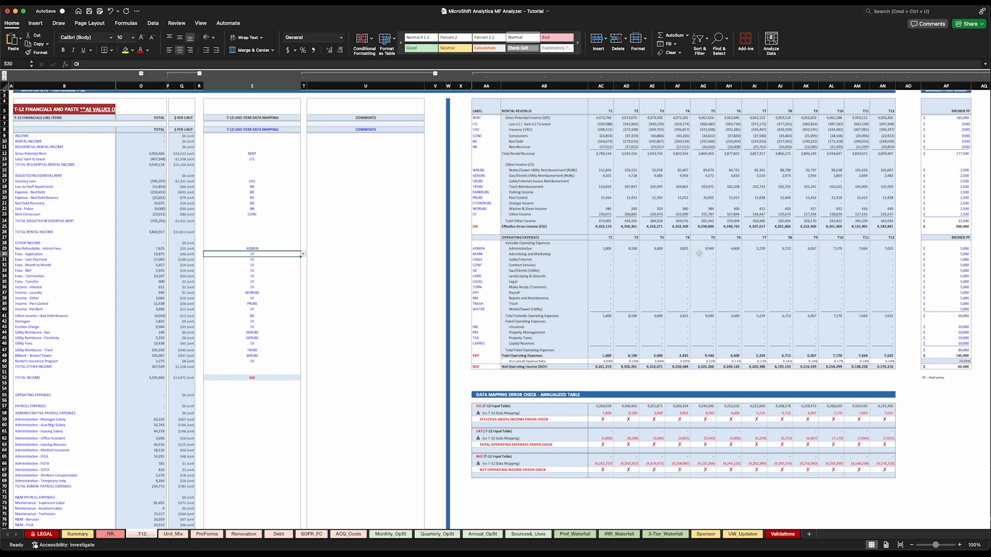
scroll(883, 260, right, 10)
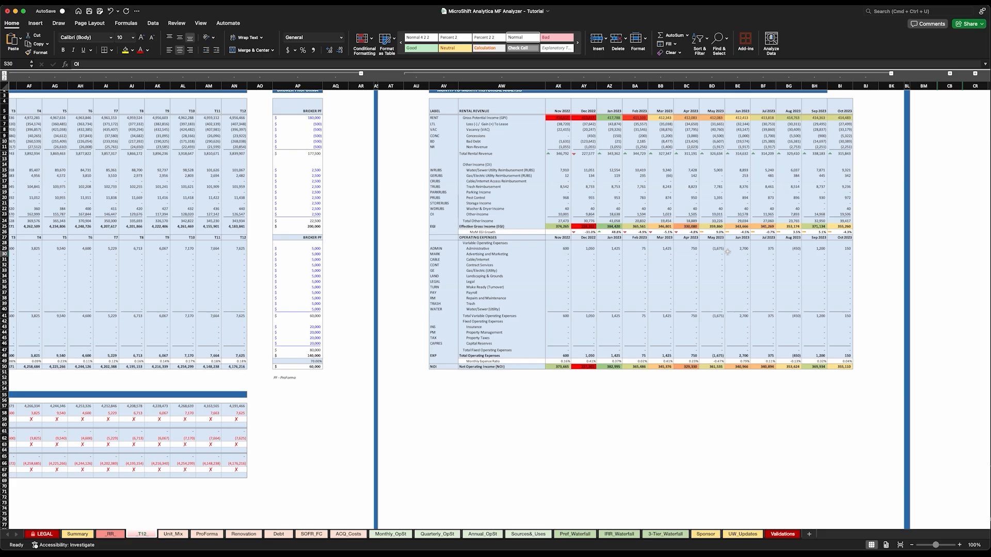
scroll(579, 251, left, 10)
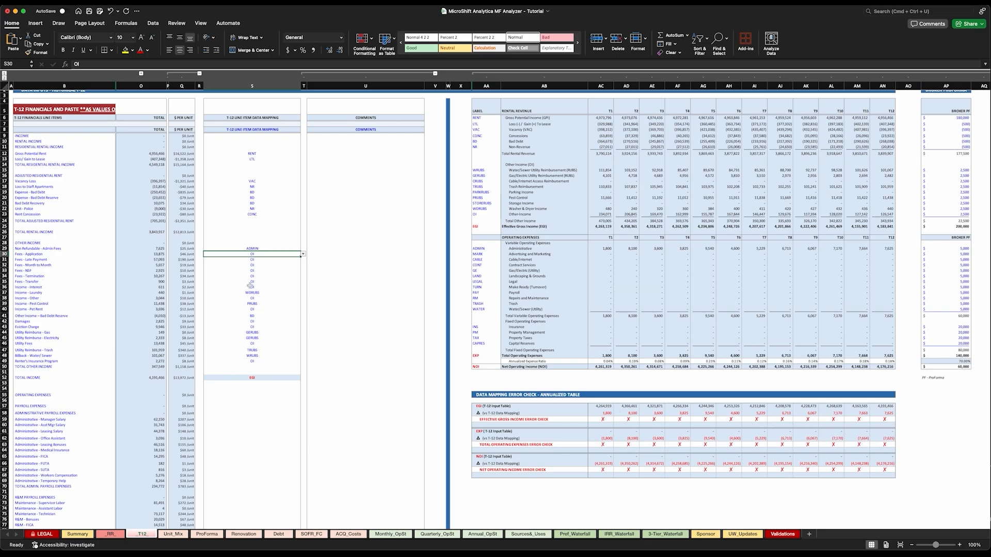
Set the Non-Refundable Admin Fees label in S29 back to OI
click(247, 248)
text(OI)
key(Return)
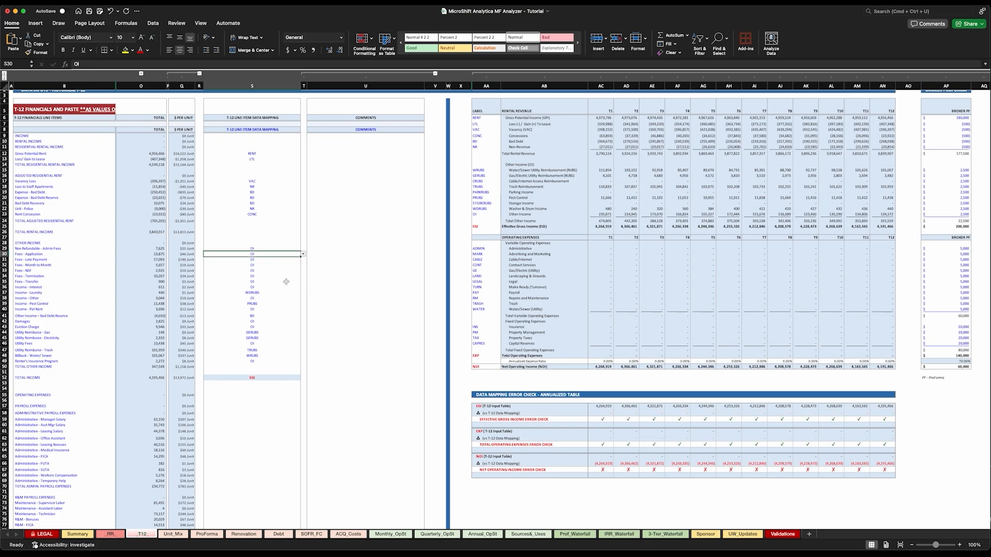
click(252, 248)
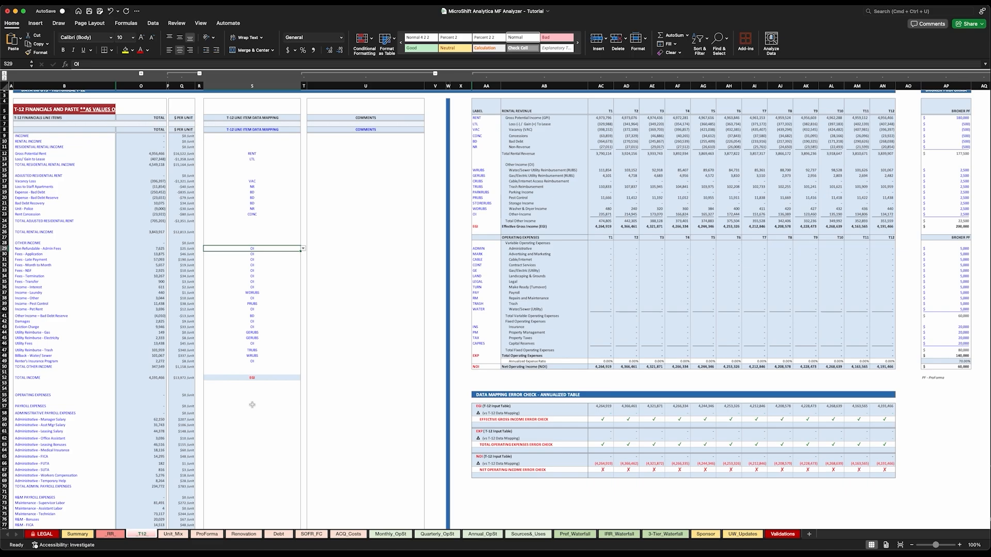
Map all administrative payroll line items, from Manager Salary to Temporary Help, to the PAY label in S59:S69
scroll(260, 404, down, 5)
scroll(259, 405, down, 1)
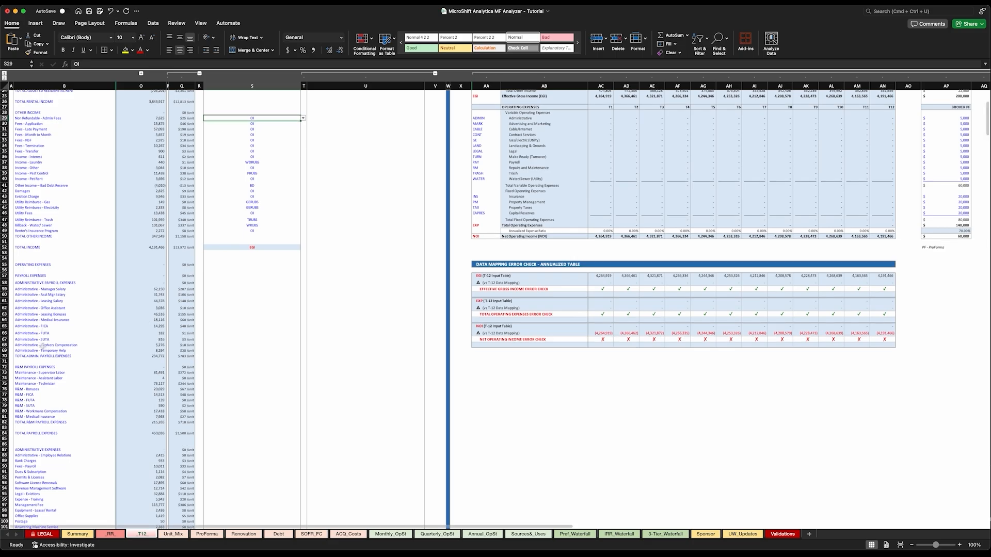
click(210, 358)
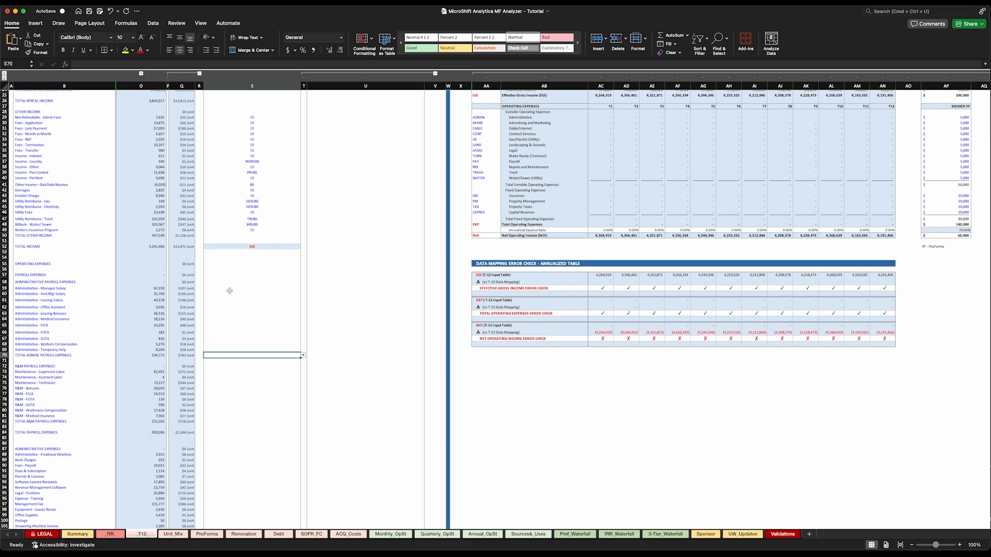
drag(210, 289, 214, 349)
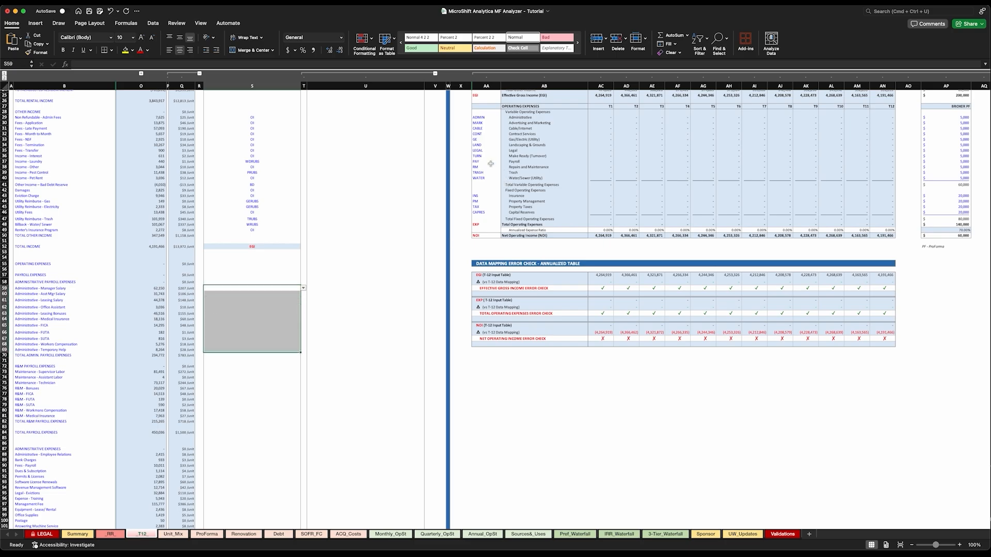
click(512, 161)
click(477, 162)
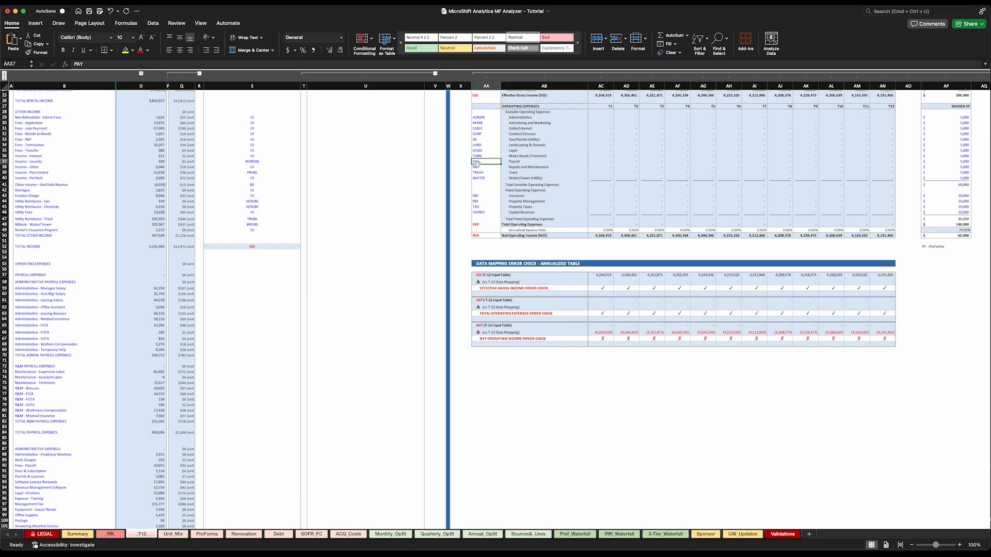
drag(214, 288, 210, 349)
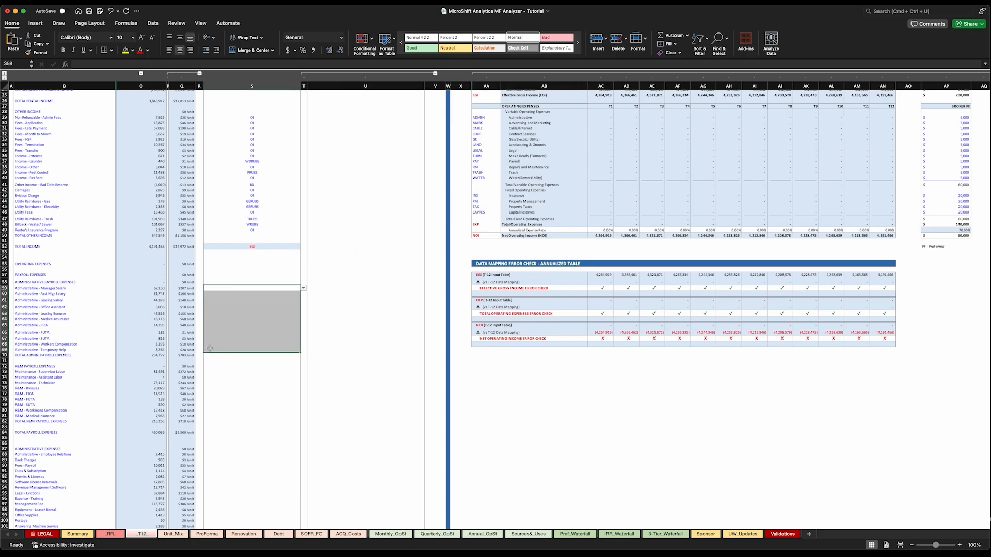
text(PAY)
key(ctrl+Return)
key(Up)
scroll(44, 291, down, 4)
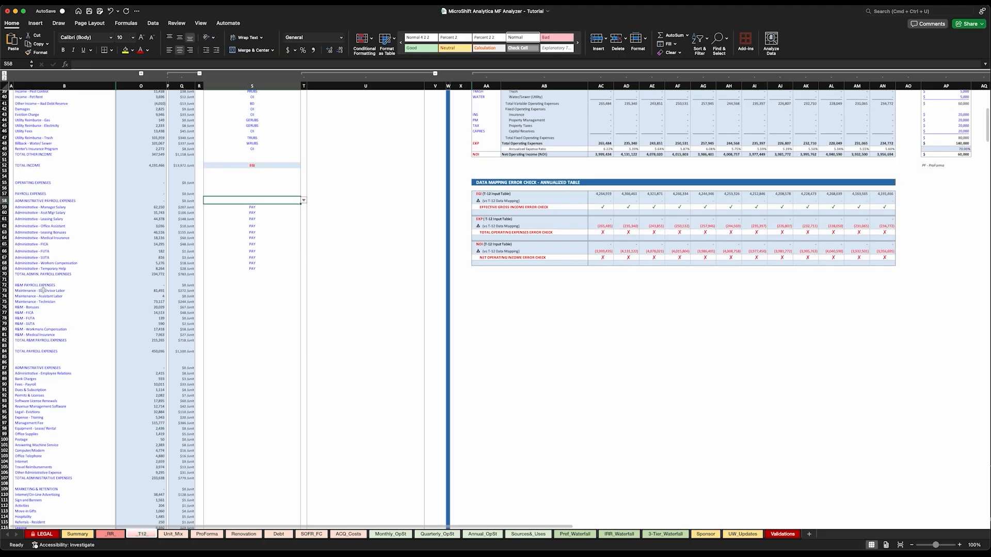
Map all R&M payroll line items, from Maintenance Supervisor Labor to Medical Insurance, to the PAY label in S73:S81
click(224, 293)
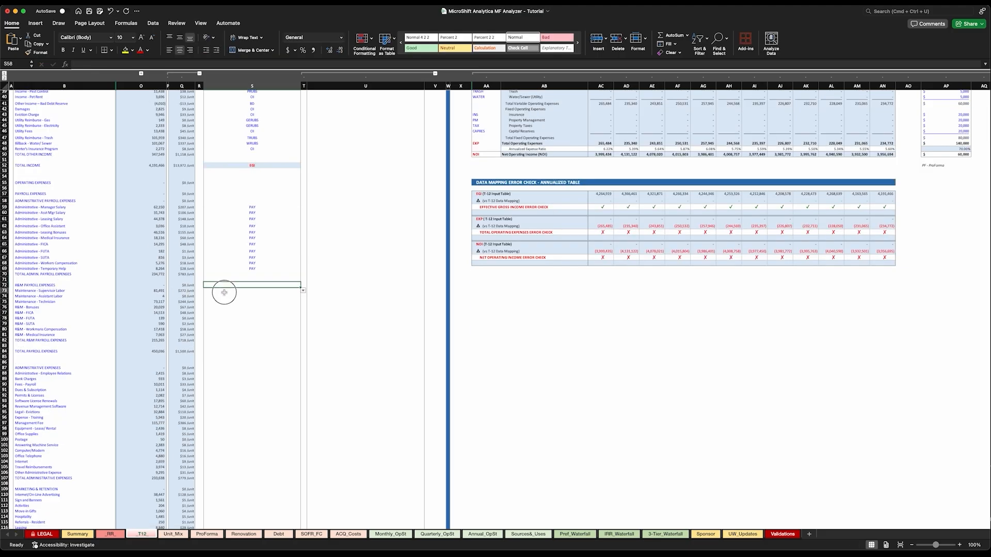
drag(224, 293, 223, 332)
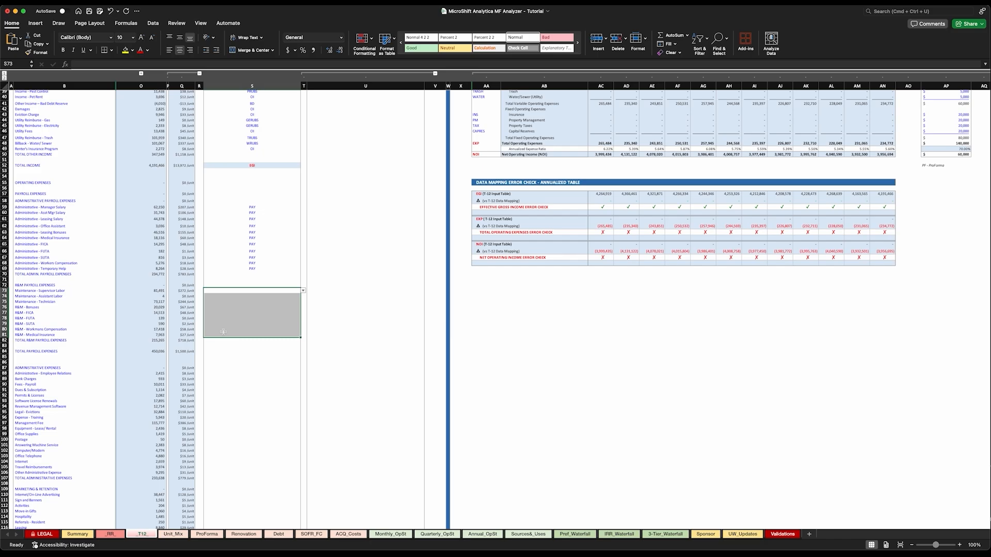
text(PAY)
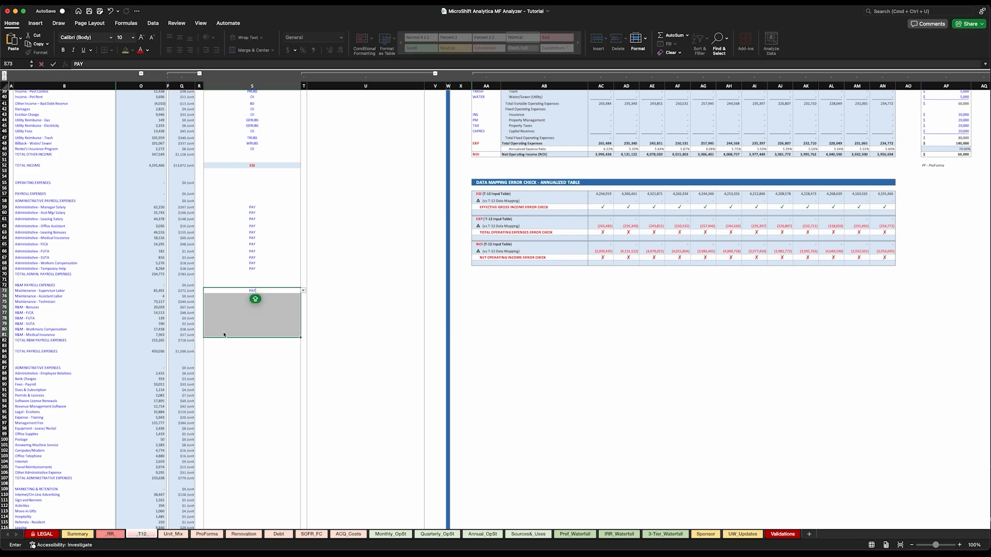
key(ctrl+Return)
click(243, 341)
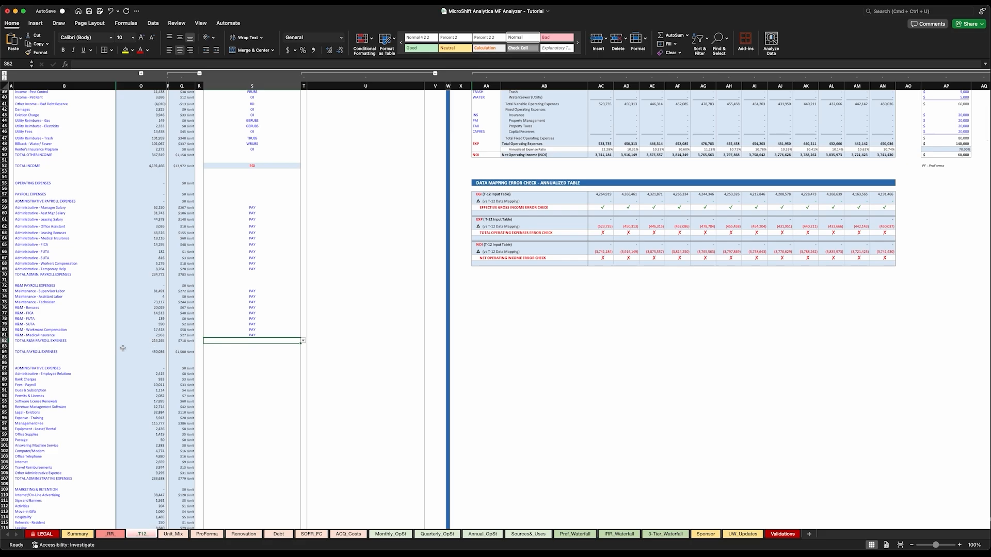
drag(40, 352, 224, 353)
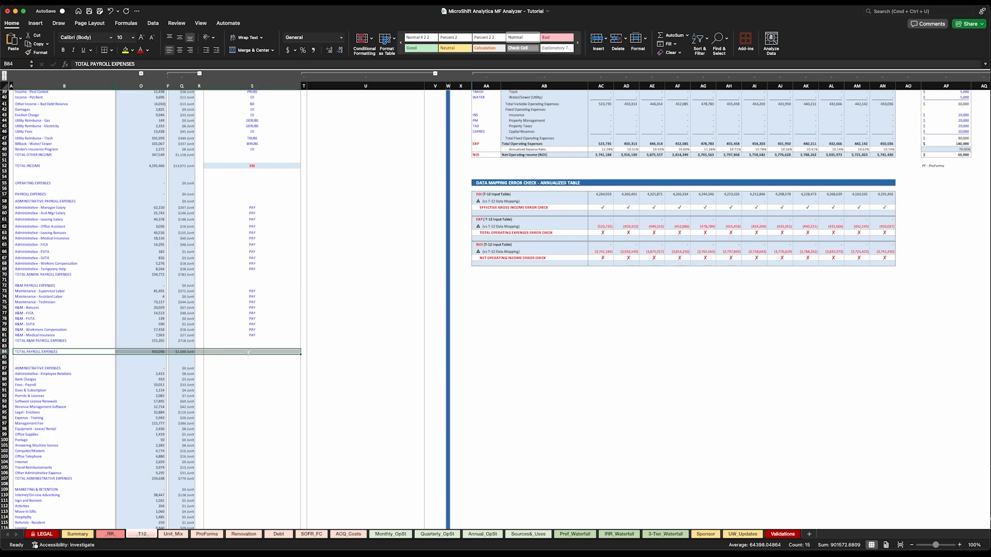
click(249, 353)
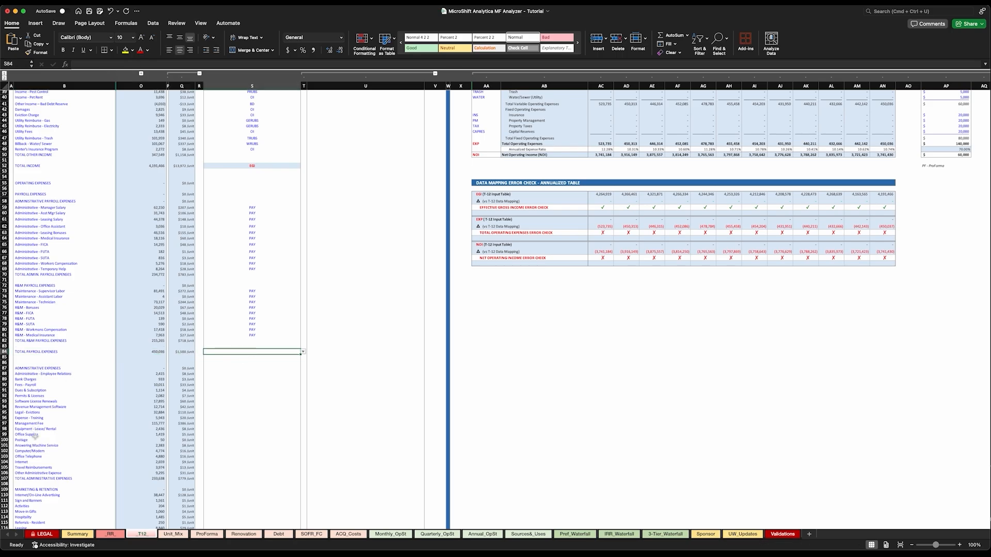
Map the Total Administrative Expenses row to the ADMIN label in S107 instead of labelling its individual line items
scroll(35, 437, down, 3)
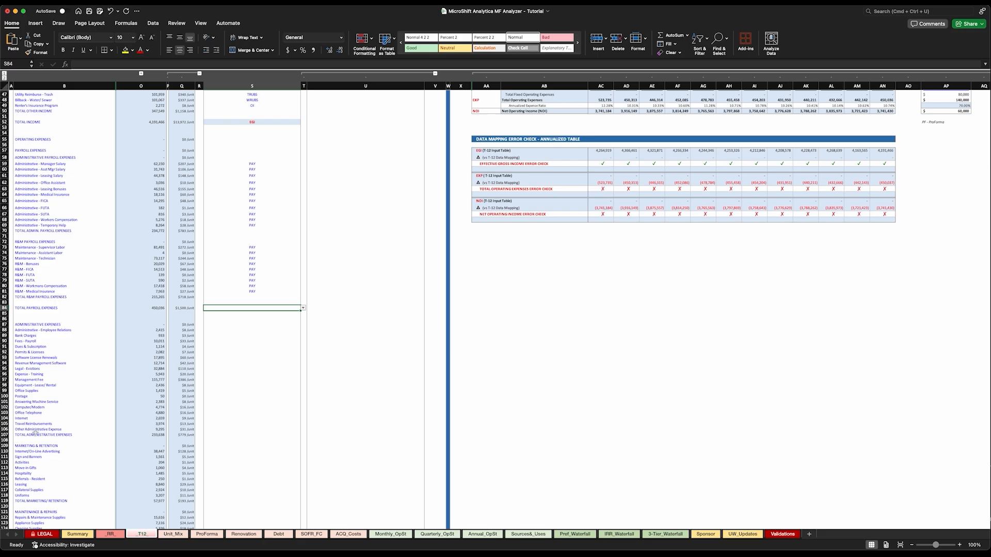
click(218, 329)
drag(218, 329, 213, 431)
click(214, 435)
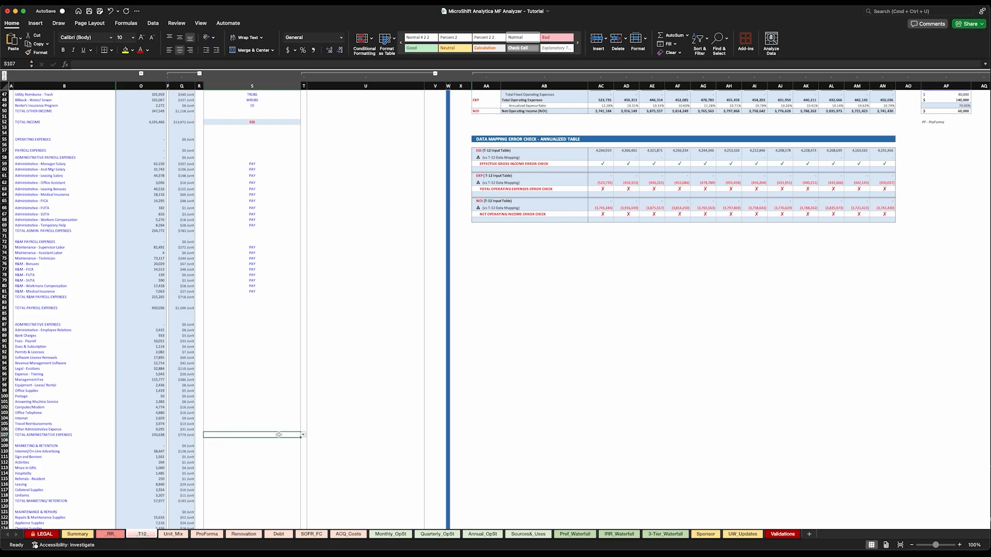
text(ADMIN)
key(Return)
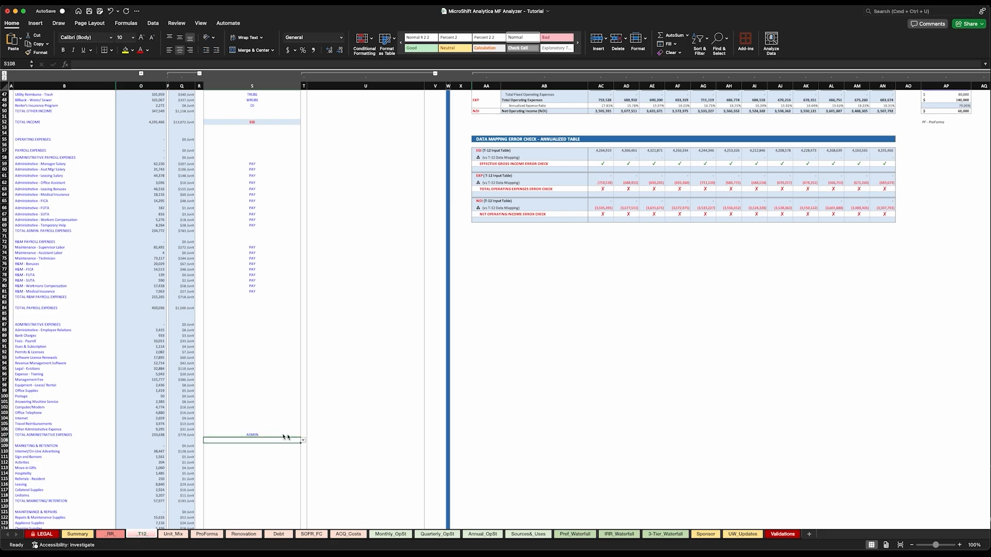
scroll(265, 405, down, 3)
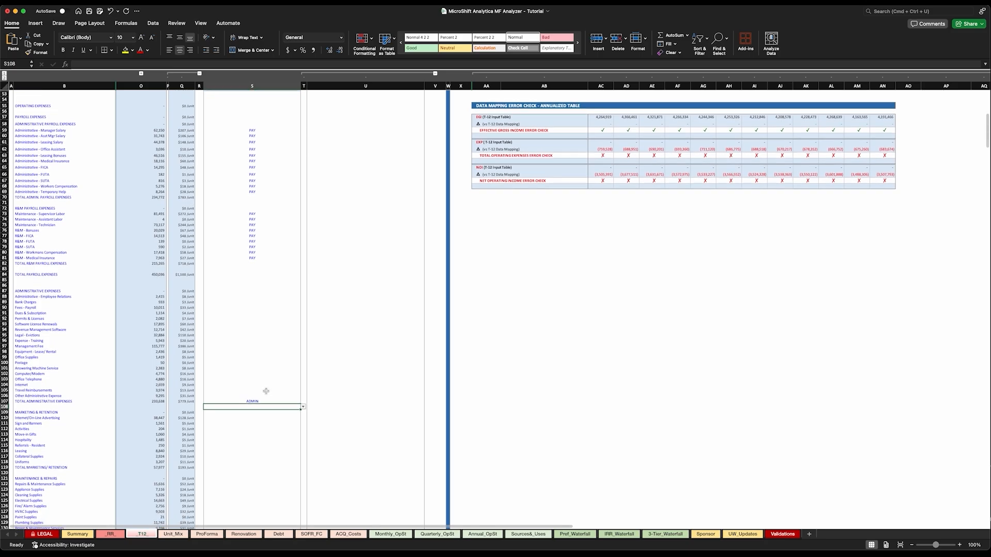
Re-enter the ADMIN label for Total Administrative Expenses in S107 and check the Administrative row of the operating expenses table
scroll(265, 391, down, 3)
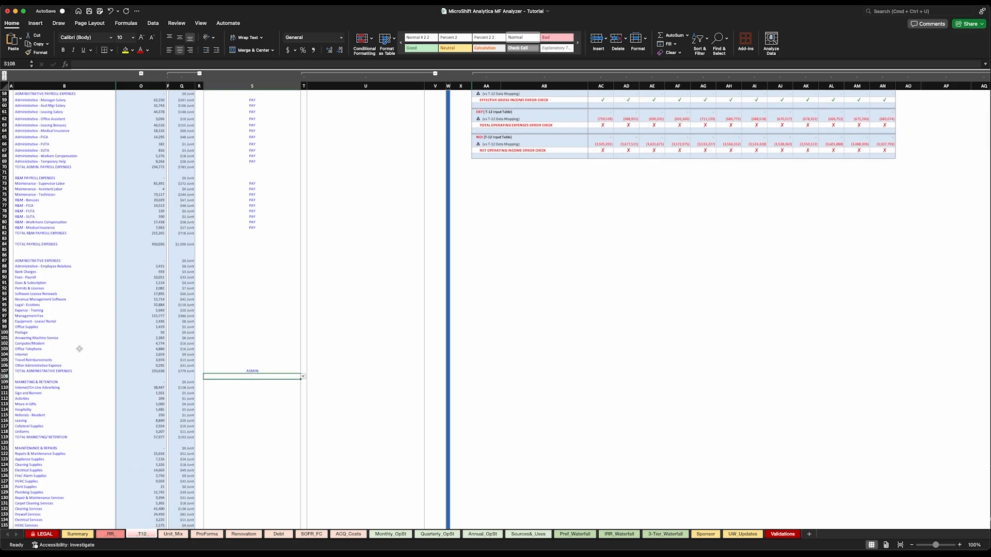
drag(52, 365, 49, 266)
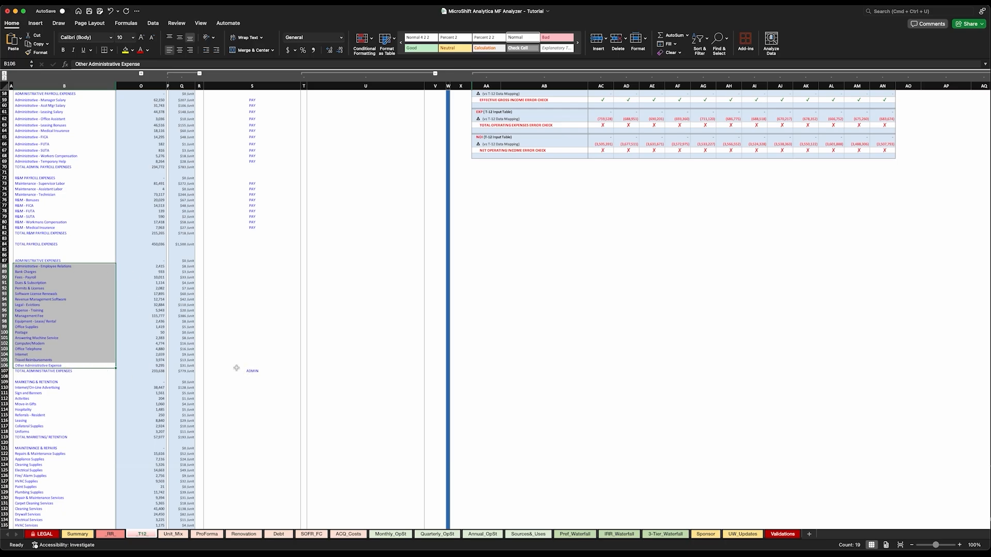
click(252, 371)
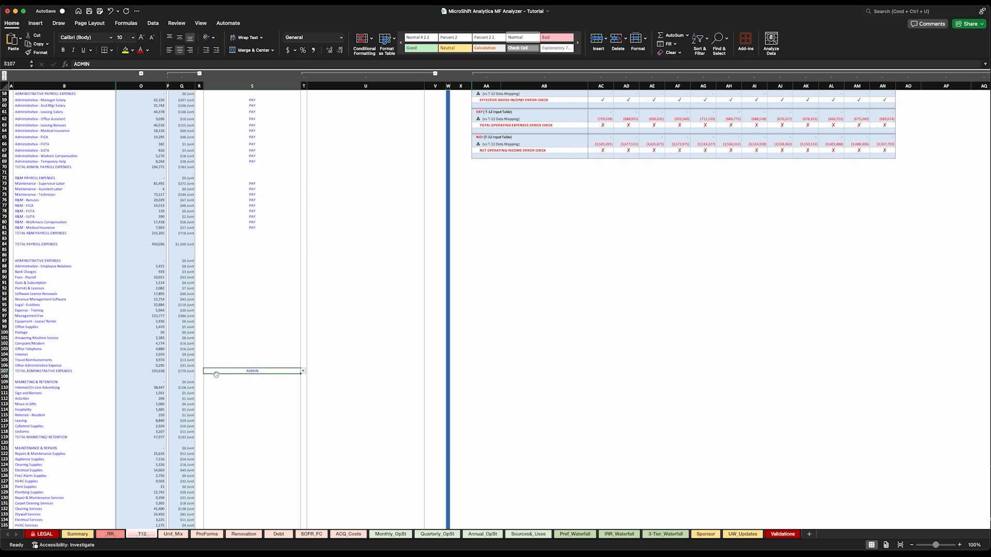
drag(221, 374, 191, 318)
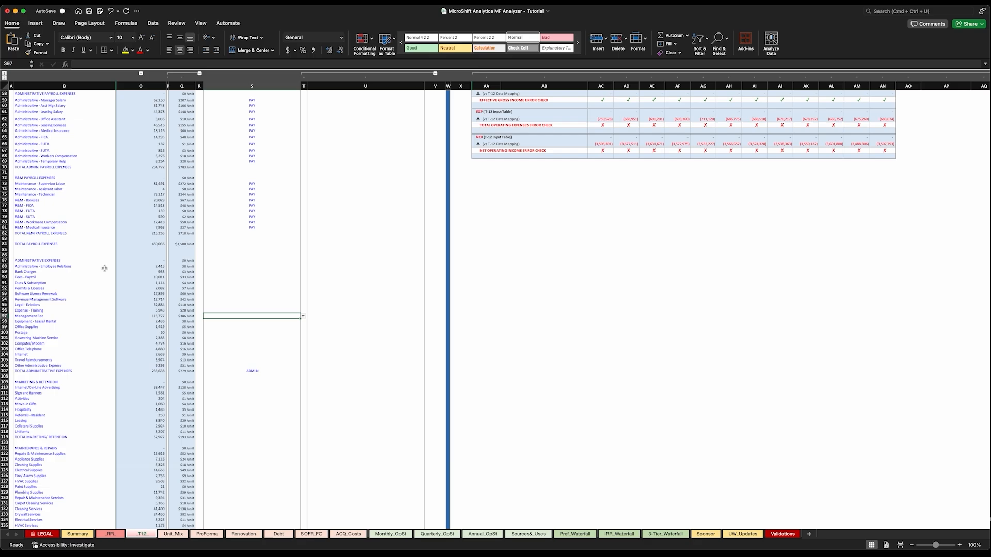
click(266, 372)
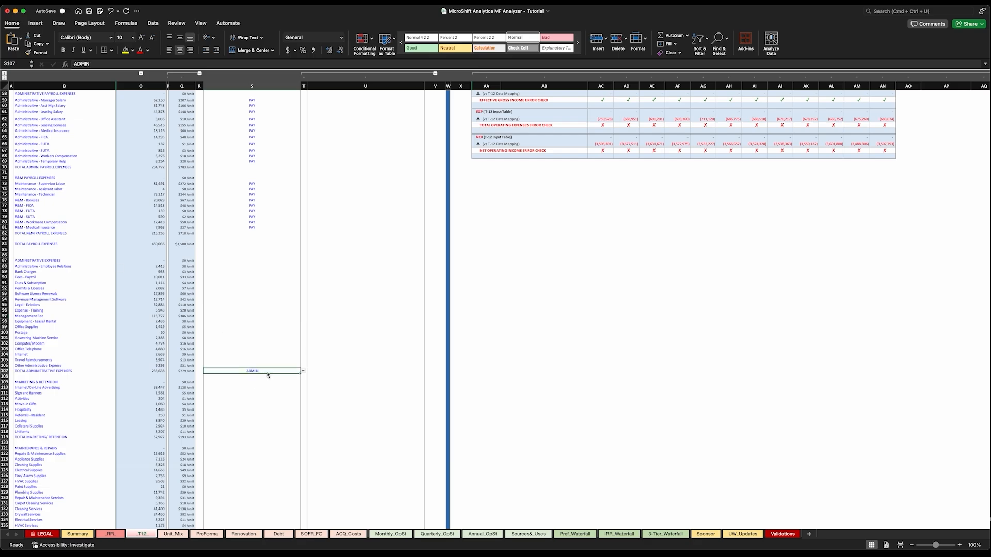
key(Delete)
text(DMIN)
key(BackSpace)
key(BackSpace)
key(BackSpace)
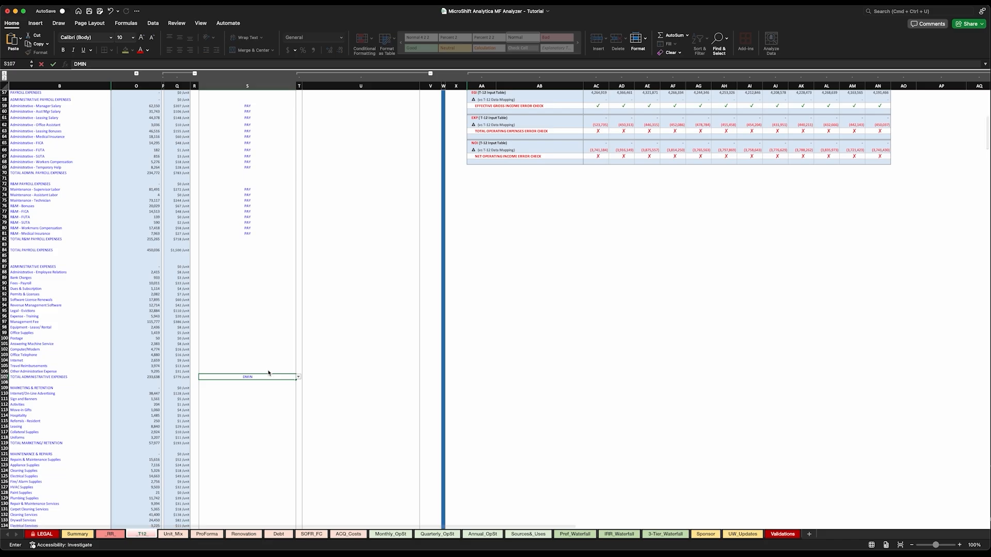
text(DMIN)
key(Return)
scroll(612, 108, up, 10)
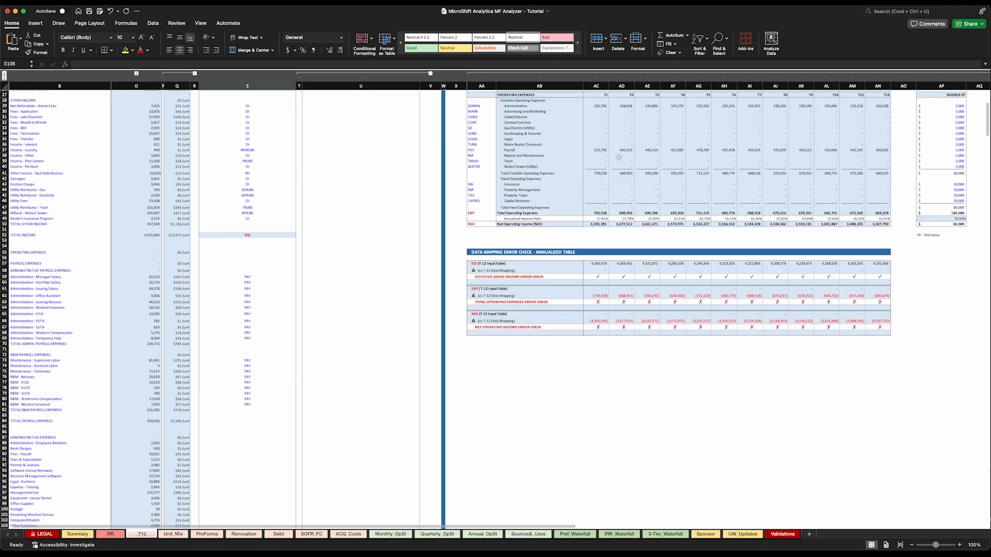
drag(599, 107, 875, 107)
Remove the ADMIN label from the Total Administrative Expenses row in S107
scroll(123, 417, down, 8)
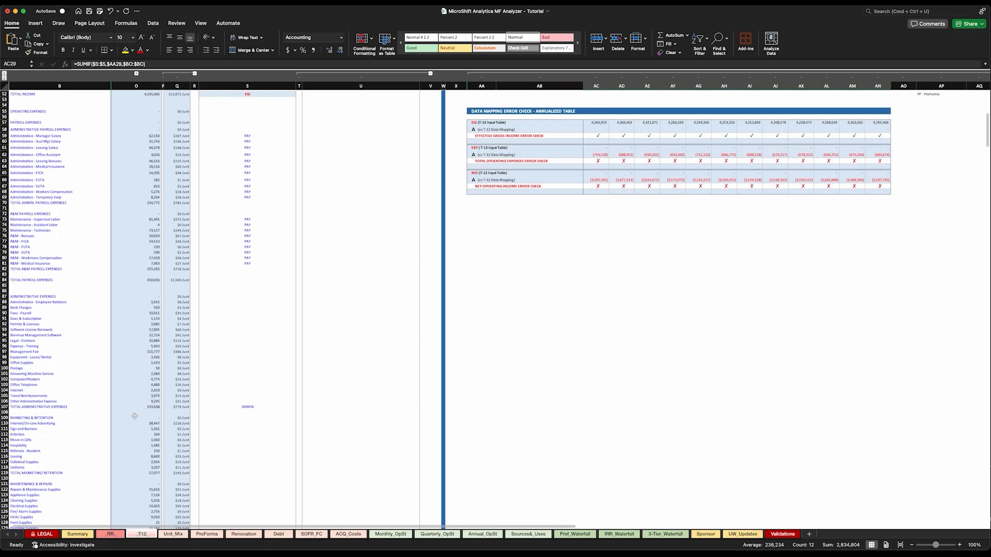
scroll(86, 399, left, 1)
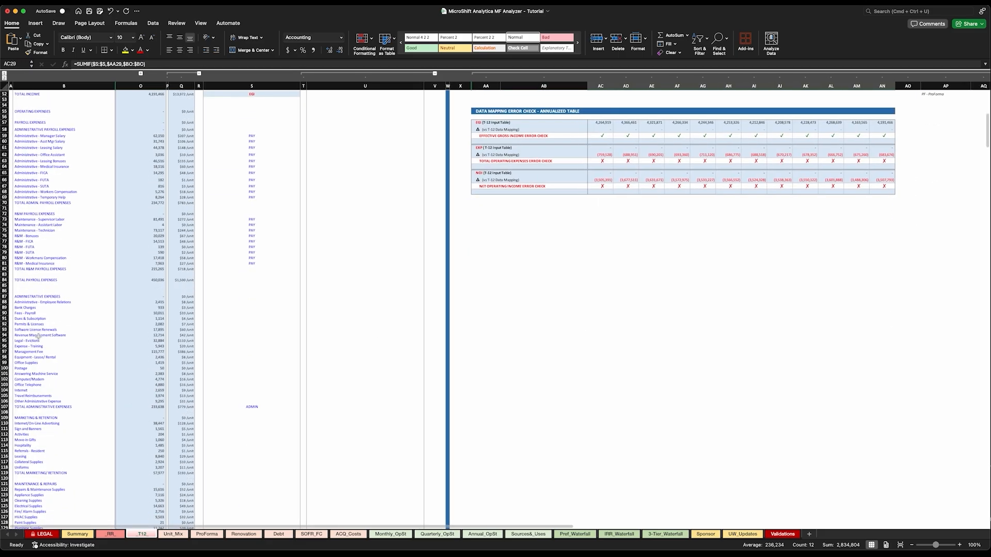
drag(32, 353, 162, 356)
click(251, 405)
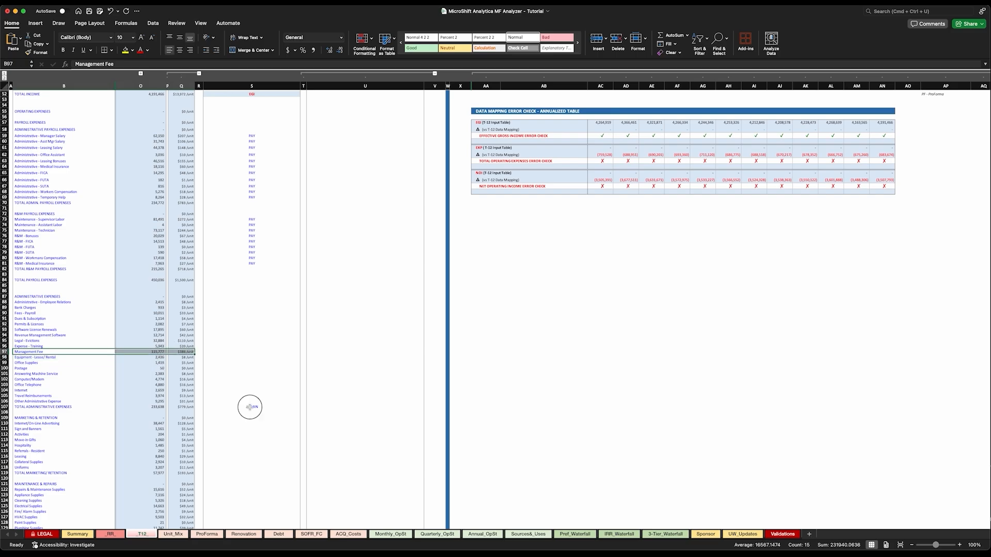
key(BackSpace)
key(Return)
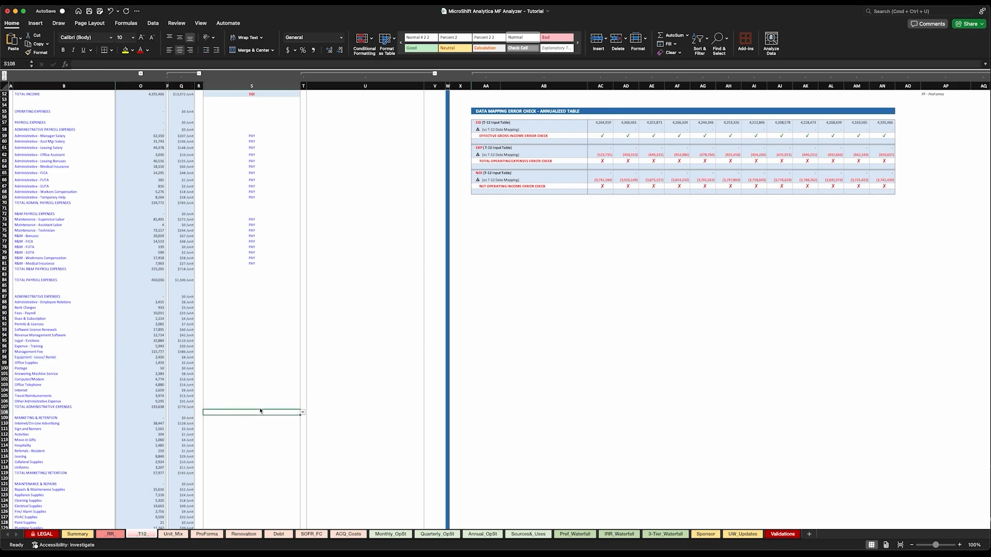
Map all administrative expense line items, from Employee Relations to Other Administrative Expense, to the ADMIN label in S88:S106
drag(218, 300, 223, 405)
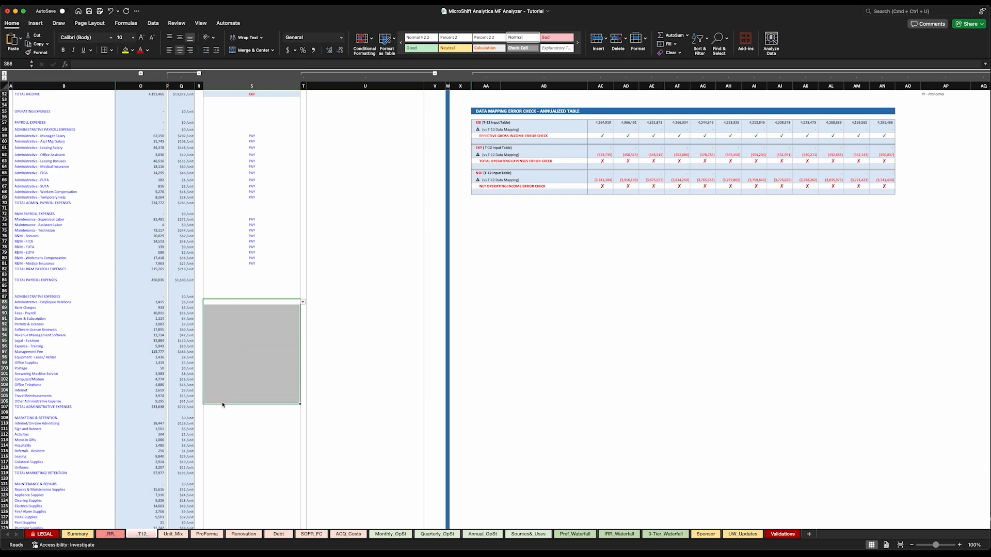
text(DMI)
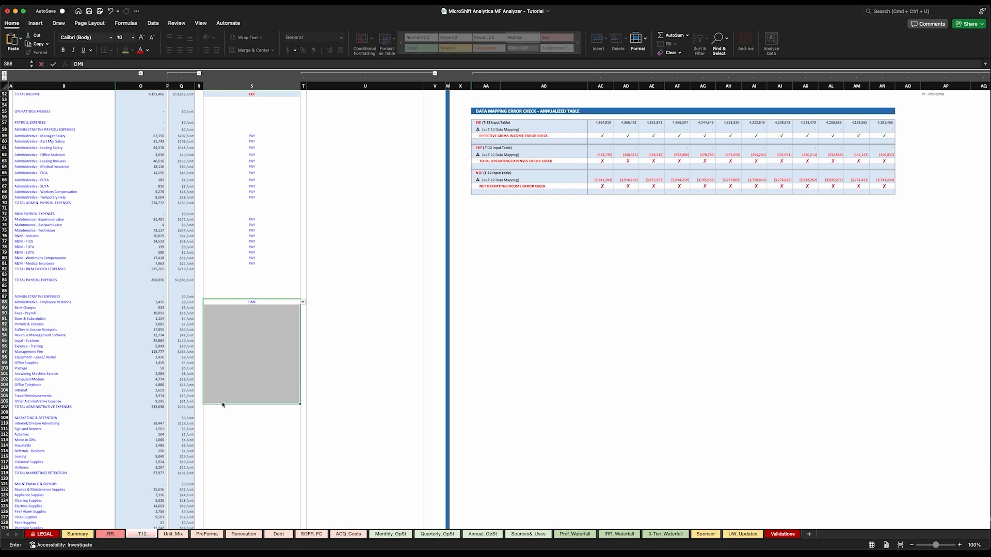
text(ADMIN)
key(ctrl+Return)
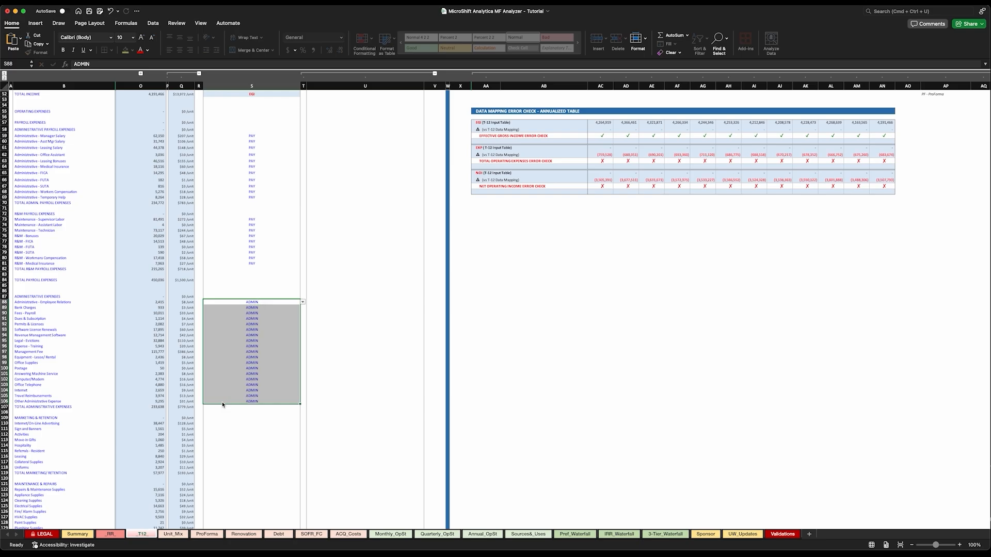
Look up which label code the fixed operating expenses list uses for property management, to match the Management Fee row
drag(41, 352, 250, 354)
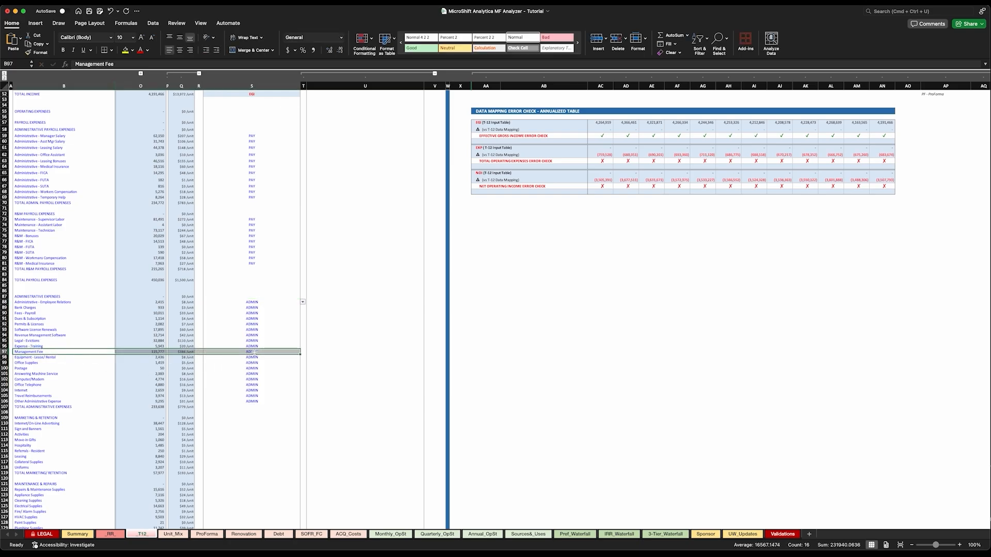
click(253, 353)
click(24, 353)
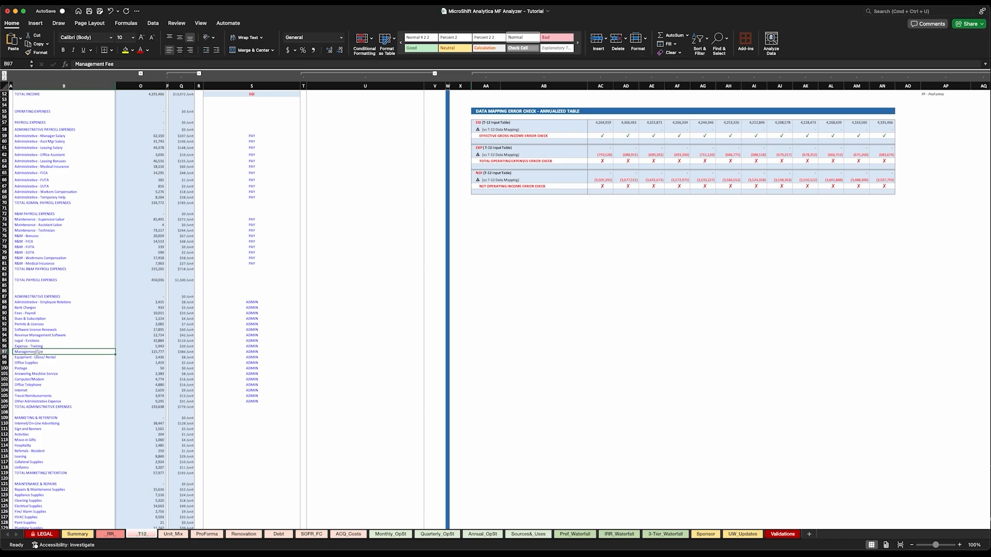
drag(78, 352, 259, 351)
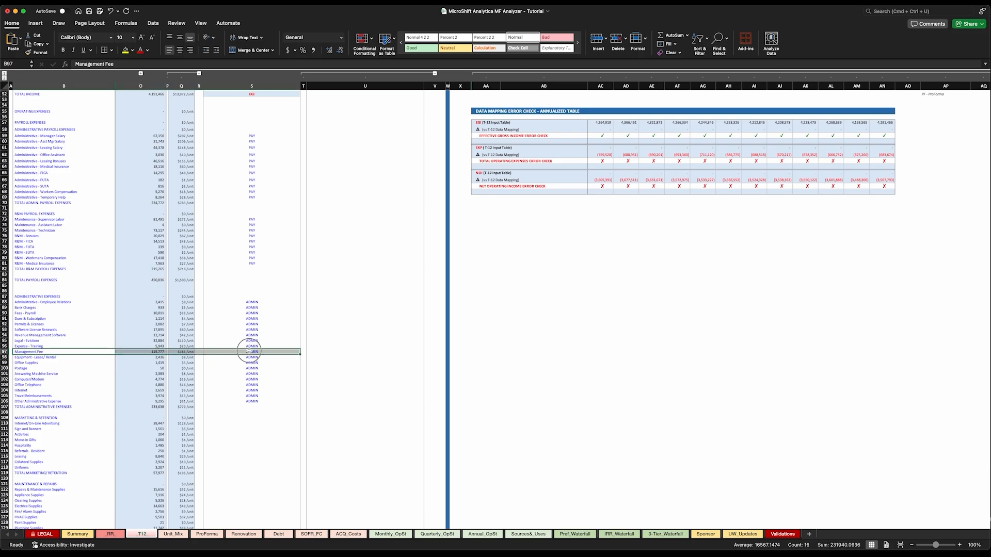
click(259, 353)
scroll(384, 331, up, 10)
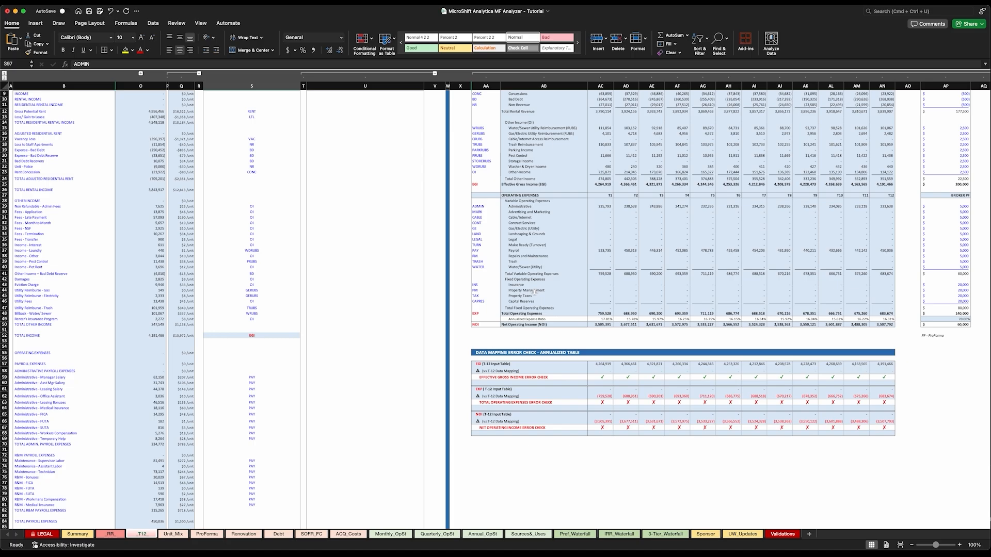
scroll(309, 365, down, 11)
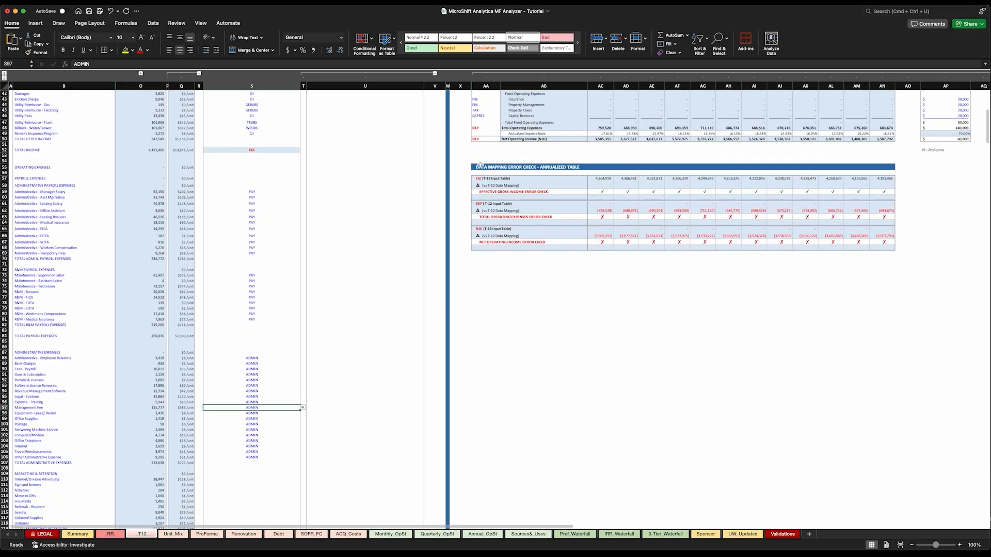
click(489, 105)
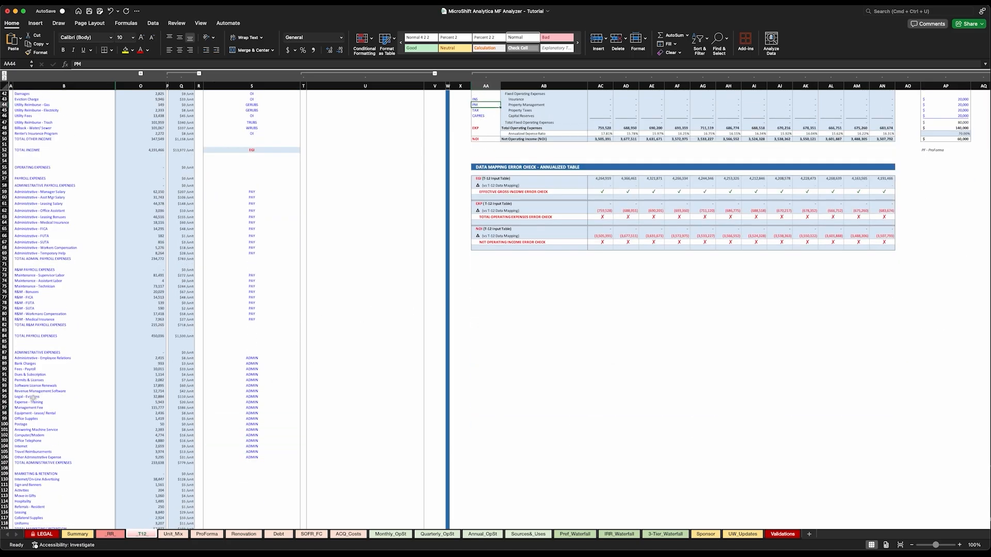
Change the Management Fee label in S97 to PM and check the Administrative and Property Management rows in the operating expenses table
drag(34, 391, 155, 391)
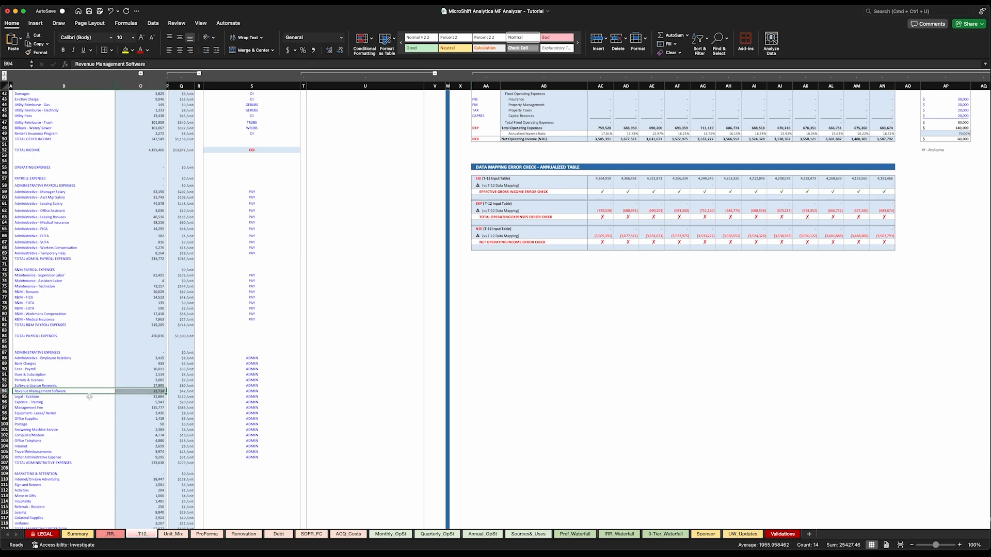
drag(28, 408, 249, 408)
click(249, 407)
text(P)
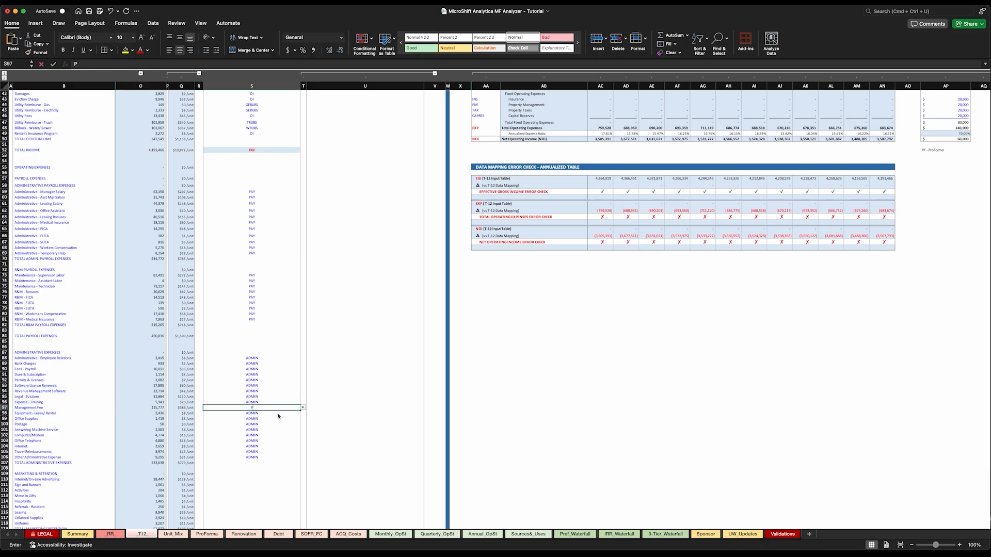
text(M)
key(Return)
scroll(262, 371, up, 4)
scroll(261, 372, right, 1)
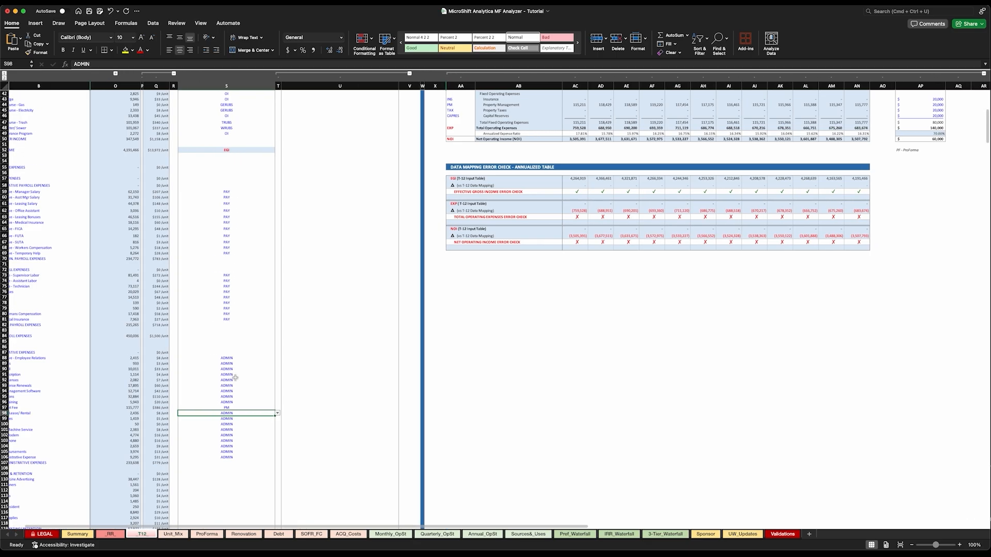
scroll(233, 377, up, 3)
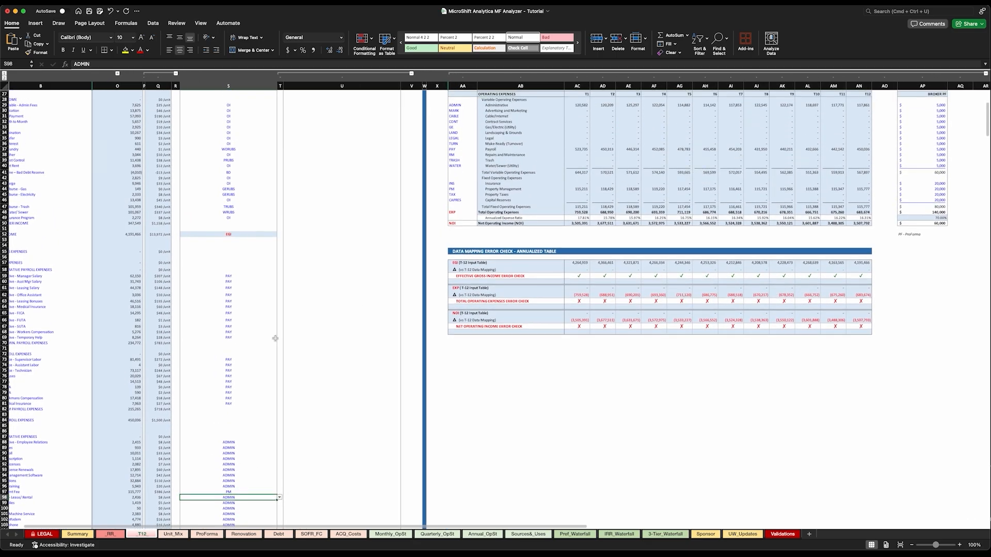
scroll(248, 366, down, 3)
scroll(524, 198, up, 3)
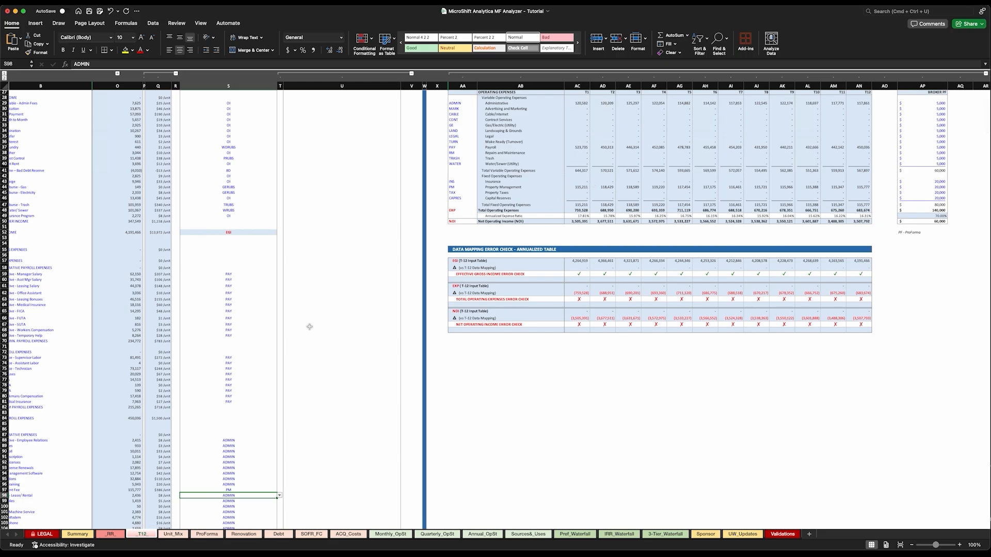
Map the Total Marketing/Retention row to the MARK label in S119 and check the Advertising and Marketing row
scroll(189, 360, down, 10)
scroll(228, 217, left, 2)
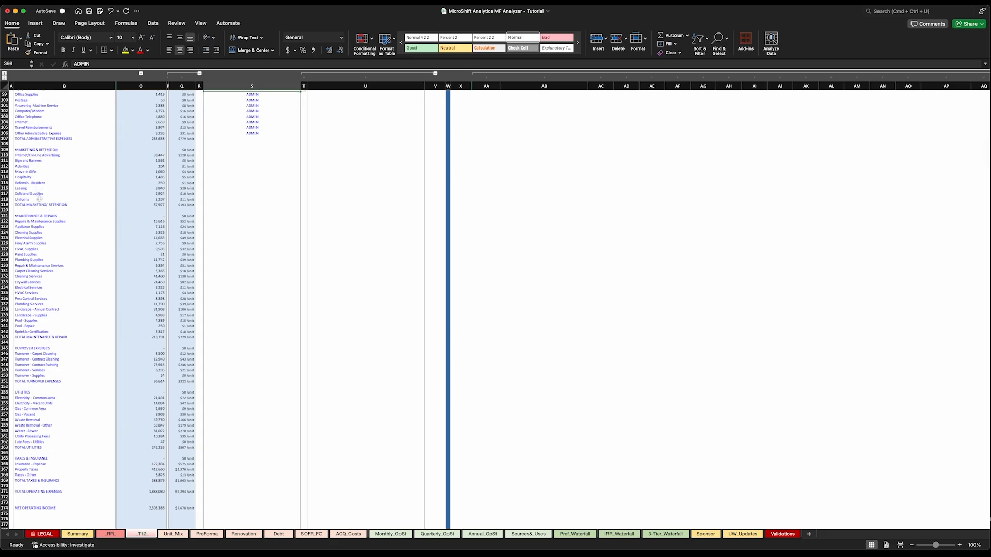
click(220, 205)
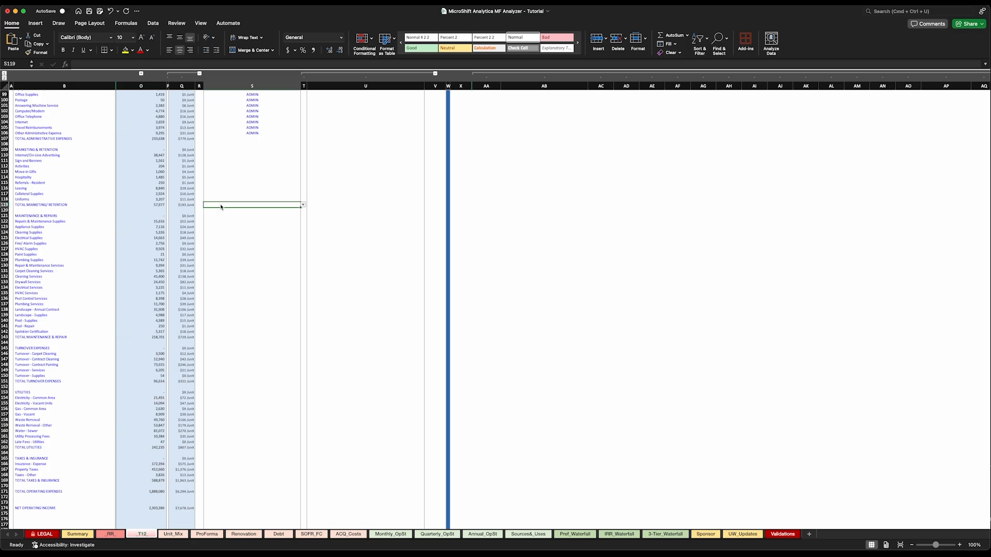
text(MARK)
key(Return)
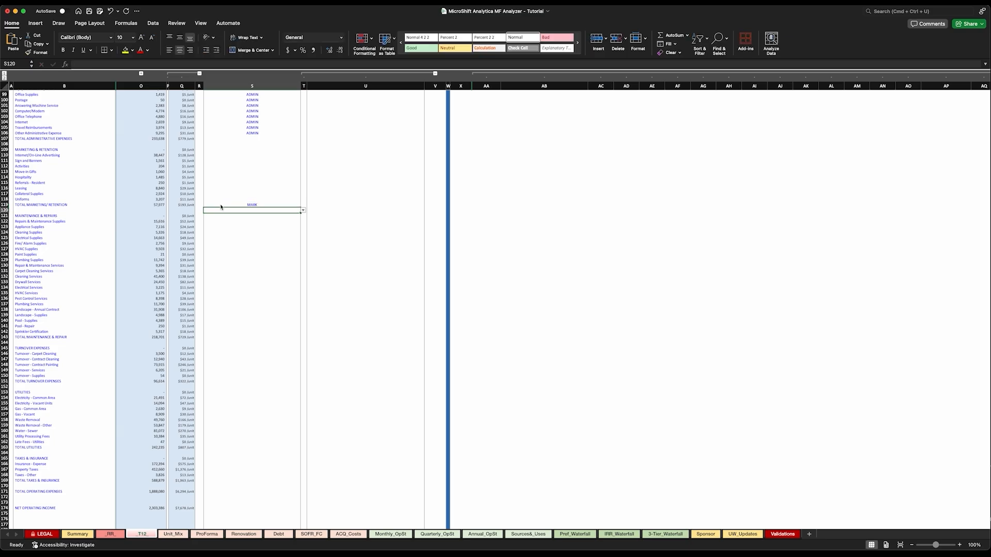
click(259, 206)
scroll(728, 203, up, 15)
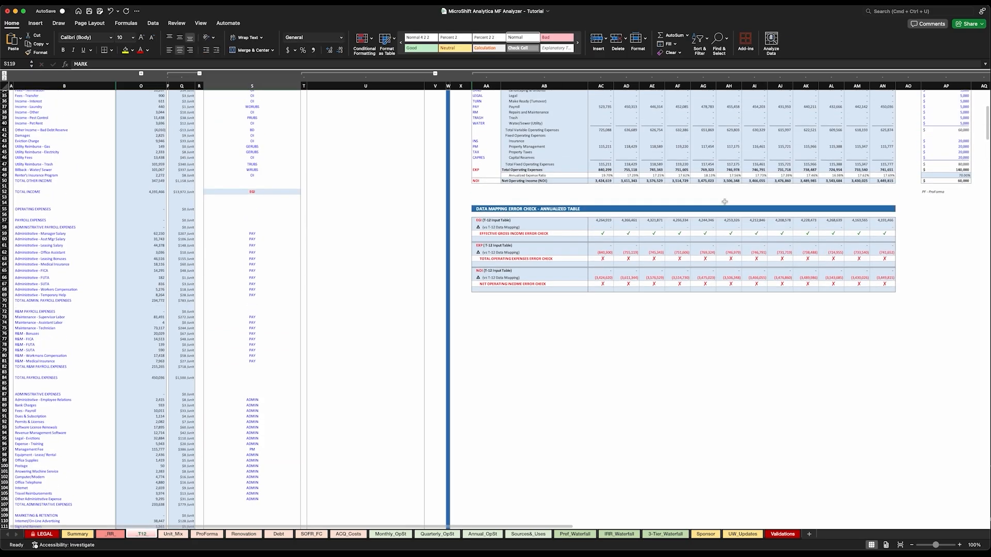
scroll(537, 142, up, 2)
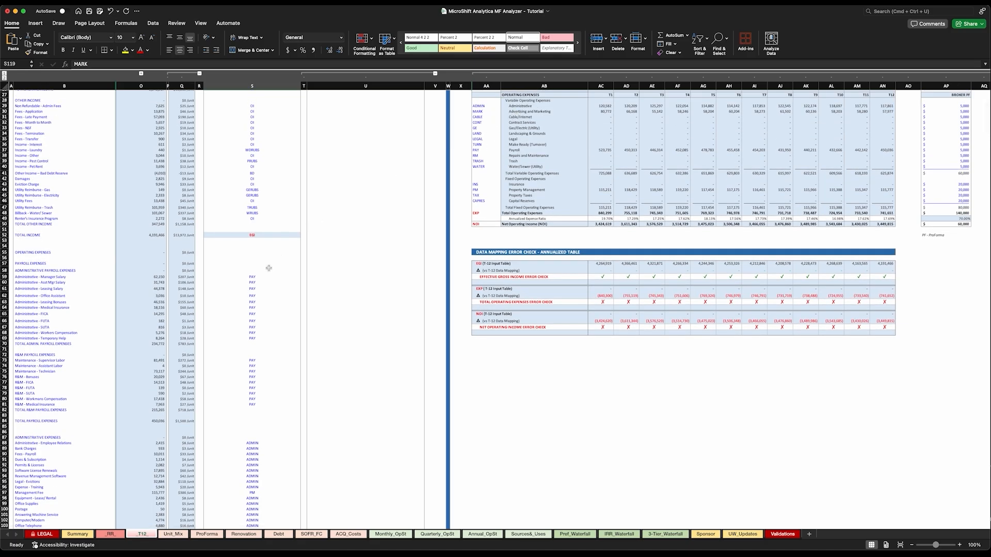
Map all maintenance and repairs line items, from Repairs & Maintenance Supplies to Sprinkler Certification, to the RM label in S122:S142
scroll(277, 264, down, 15)
scroll(277, 263, down, 2)
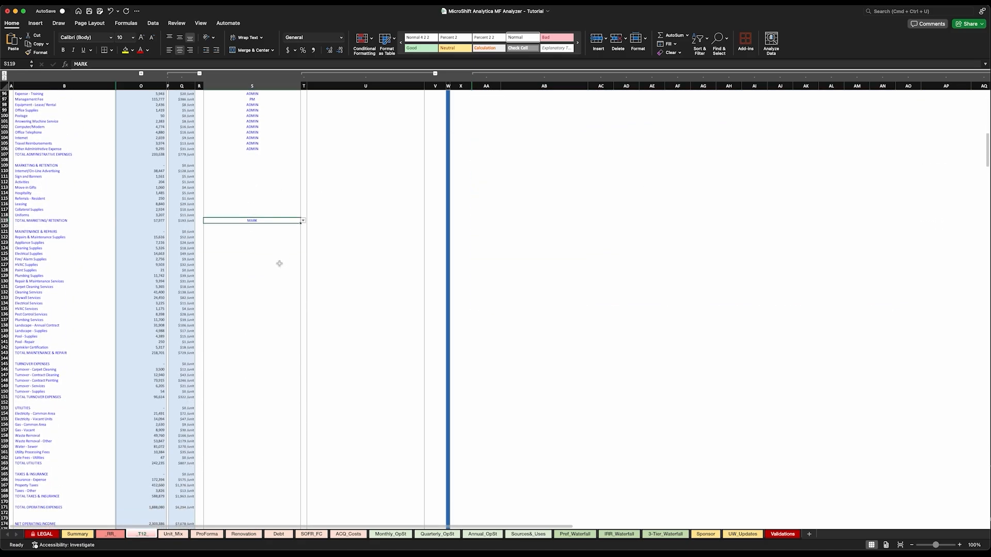
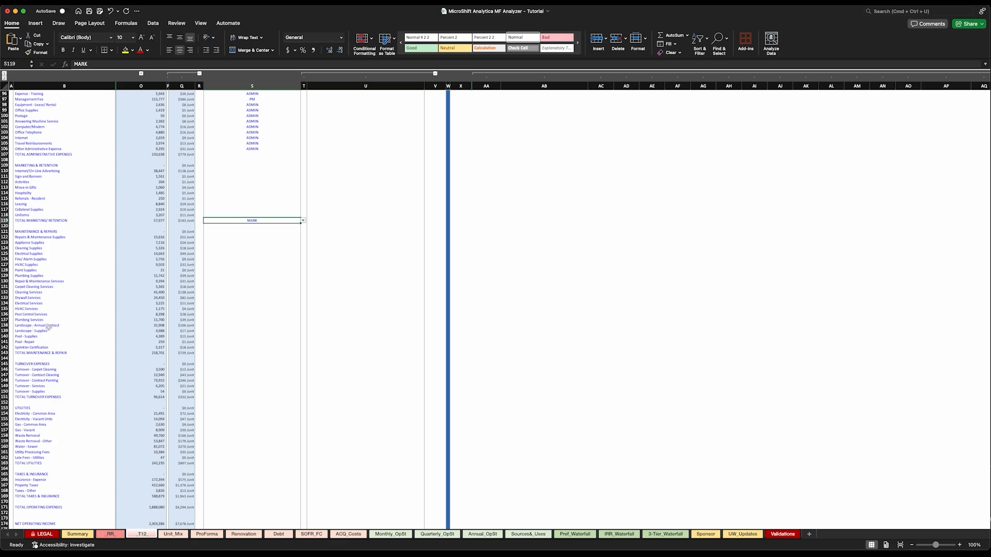
click(216, 239)
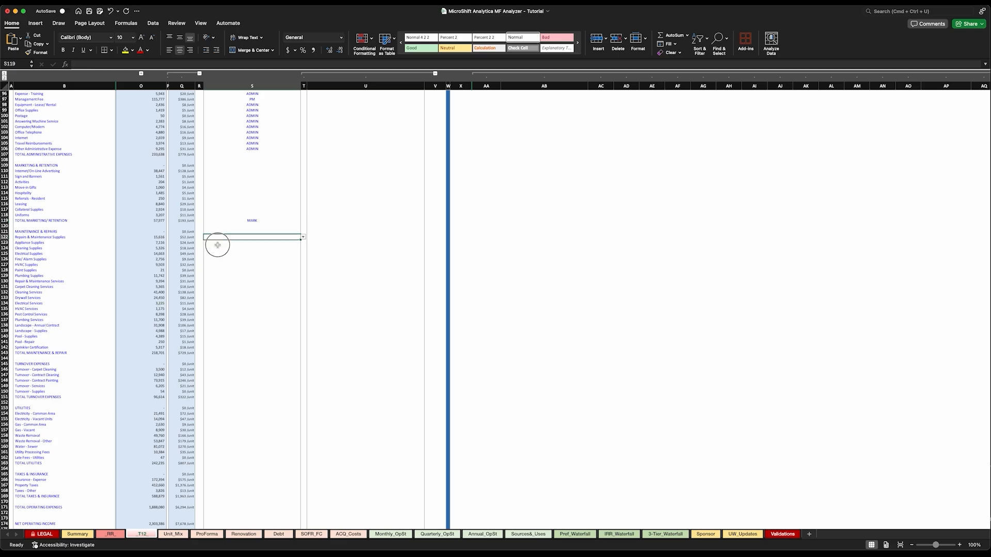
drag(217, 245, 218, 345)
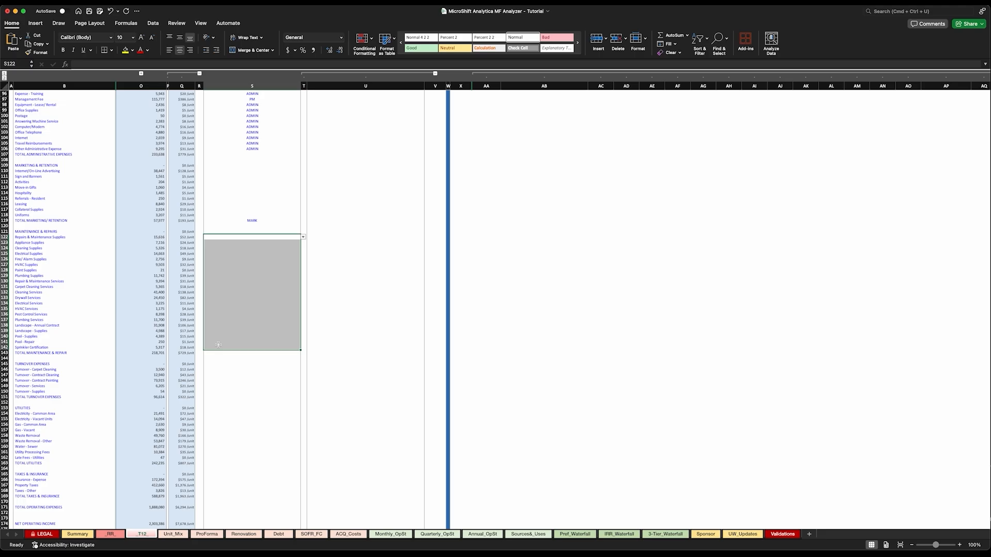
text(RM)
key(ctrl+Return)
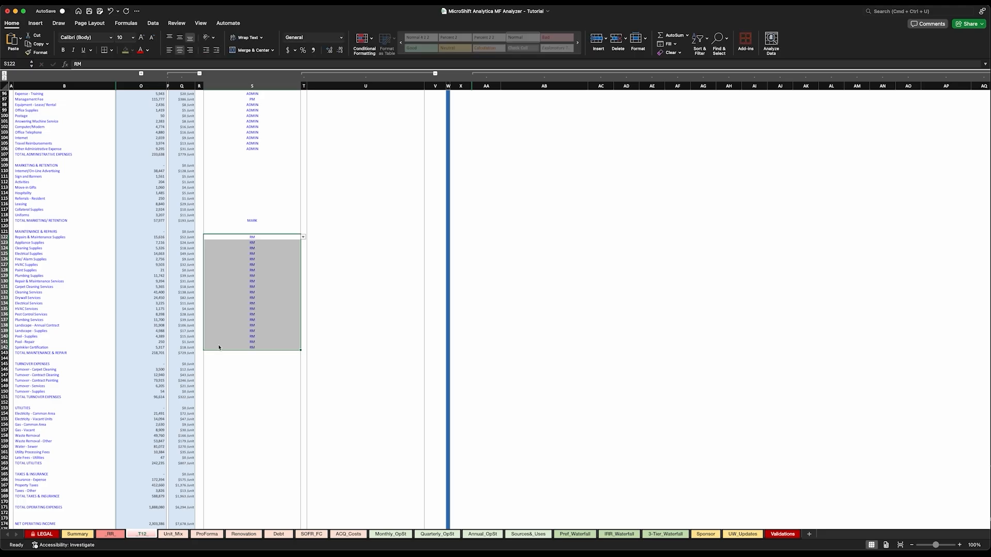
Change the labels of the Landscape - Annual Contract and Landscape - Supplies rows in S138:S139 to LAND, checking the code in the operating expenses table
click(41, 325)
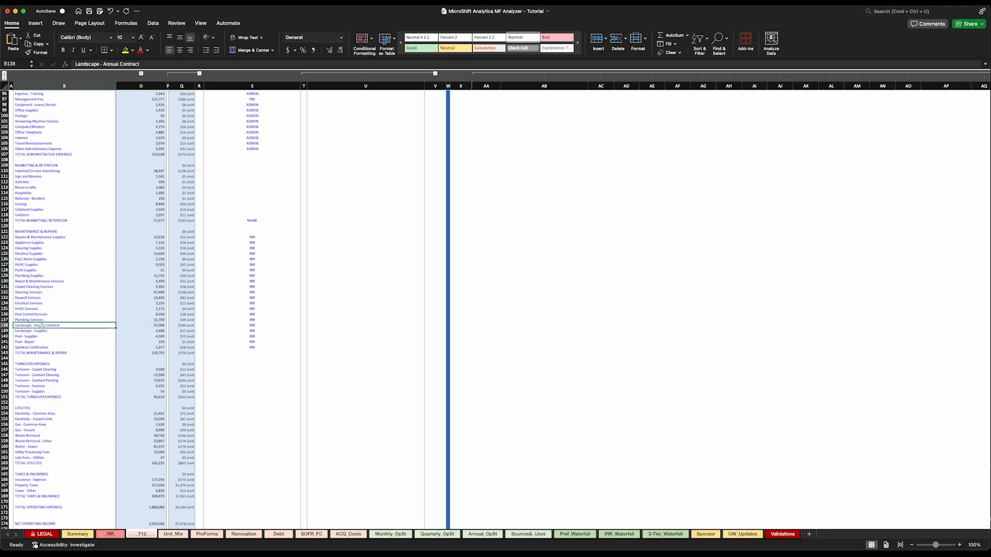
drag(41, 326, 238, 328)
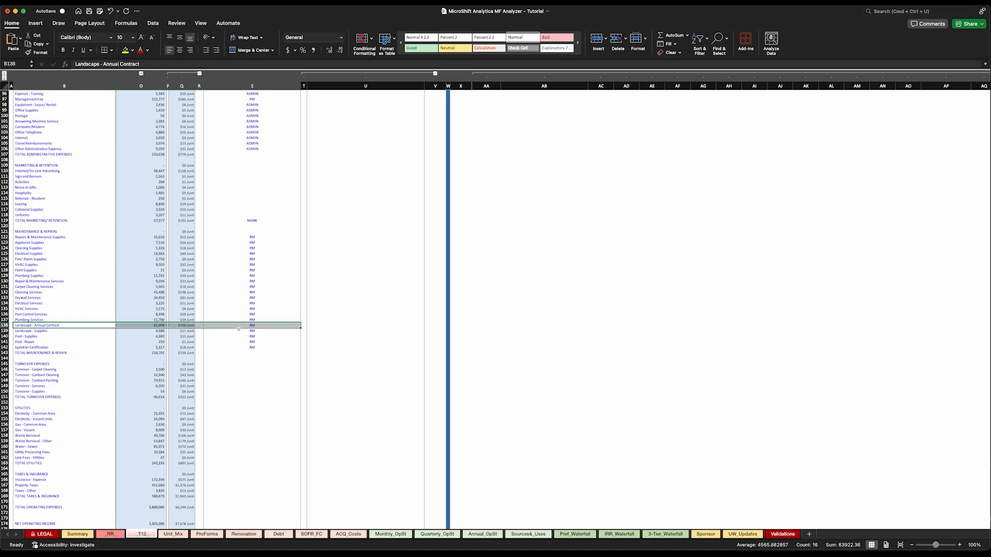
click(252, 326)
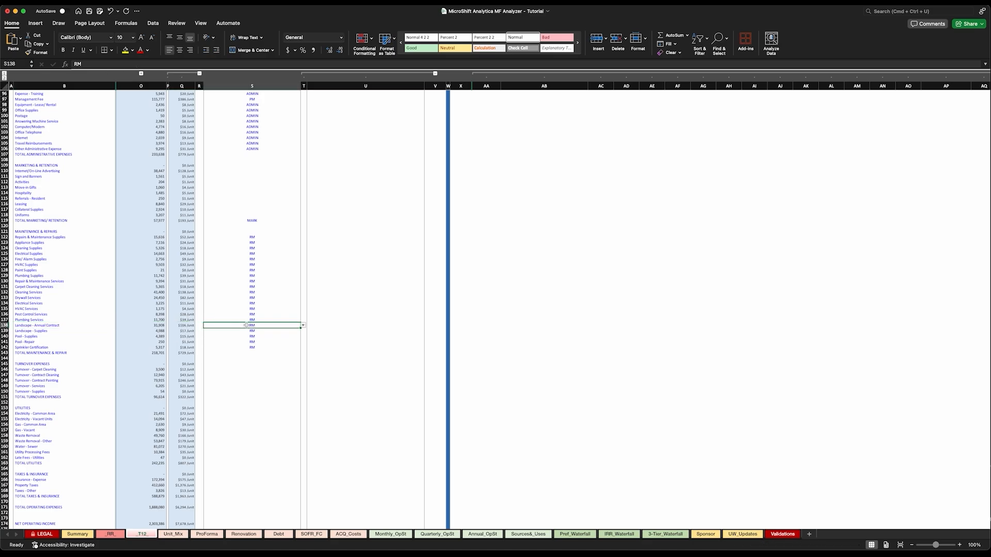
scroll(566, 157, up, 15)
scroll(566, 157, up, 2)
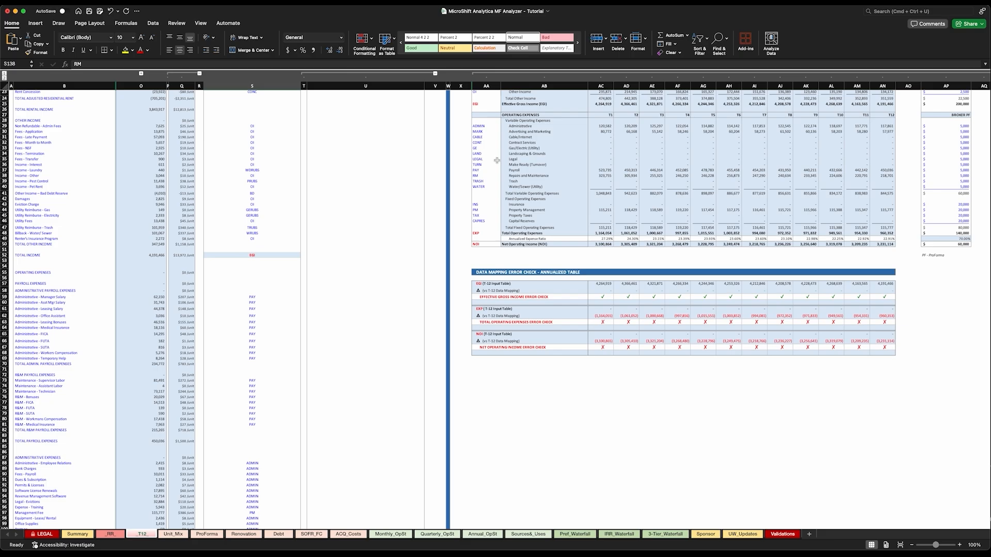
scroll(380, 265, down, 15)
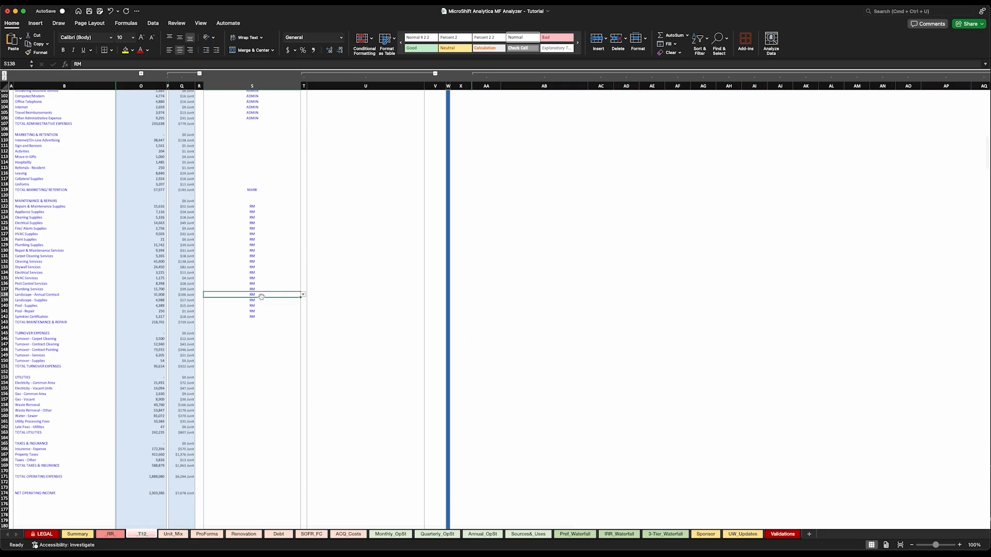
text(LAND)
key(Return)
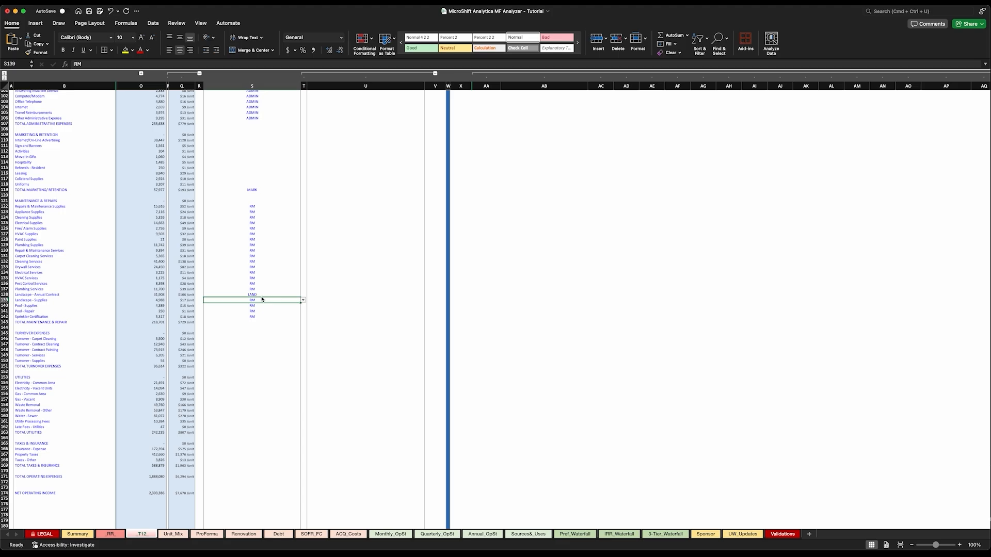
text(LAND)
key(Return)
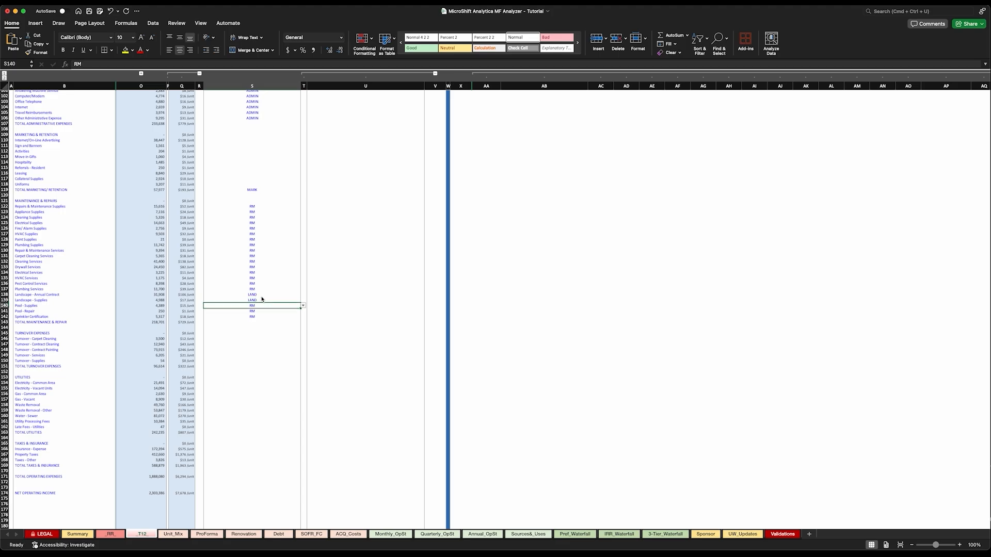
click(251, 294)
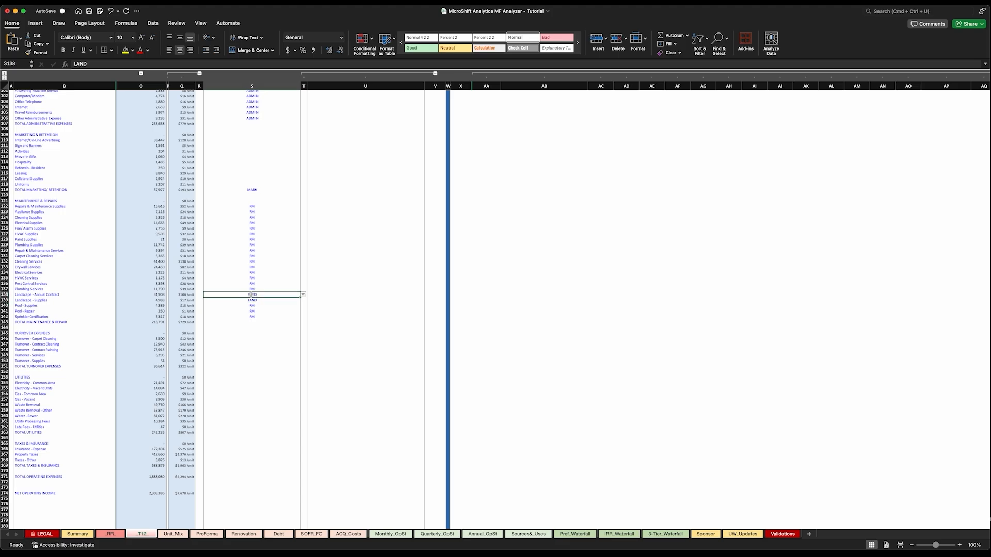
Map the Total Turnover Expenses row to the TURN label in S151
scroll(250, 305, down, 4)
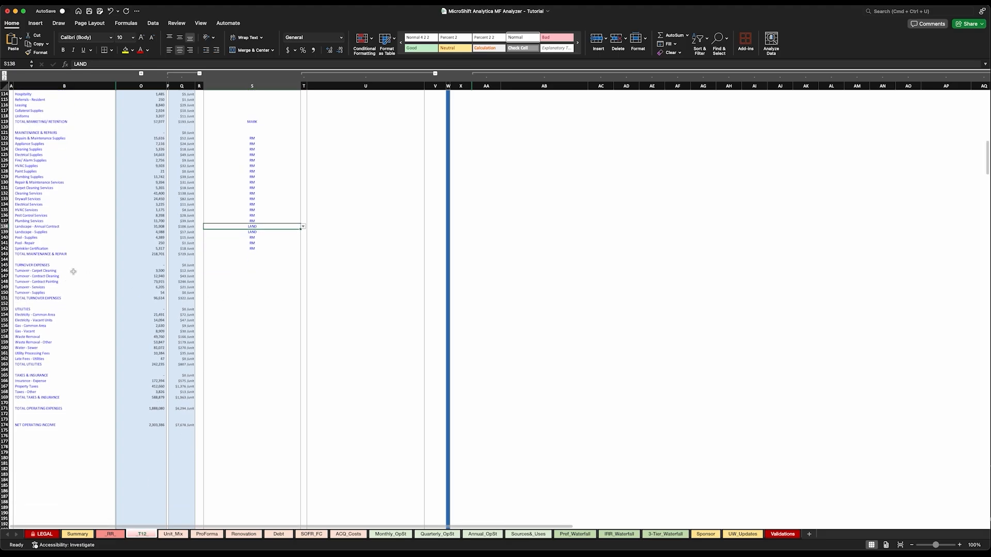
click(222, 299)
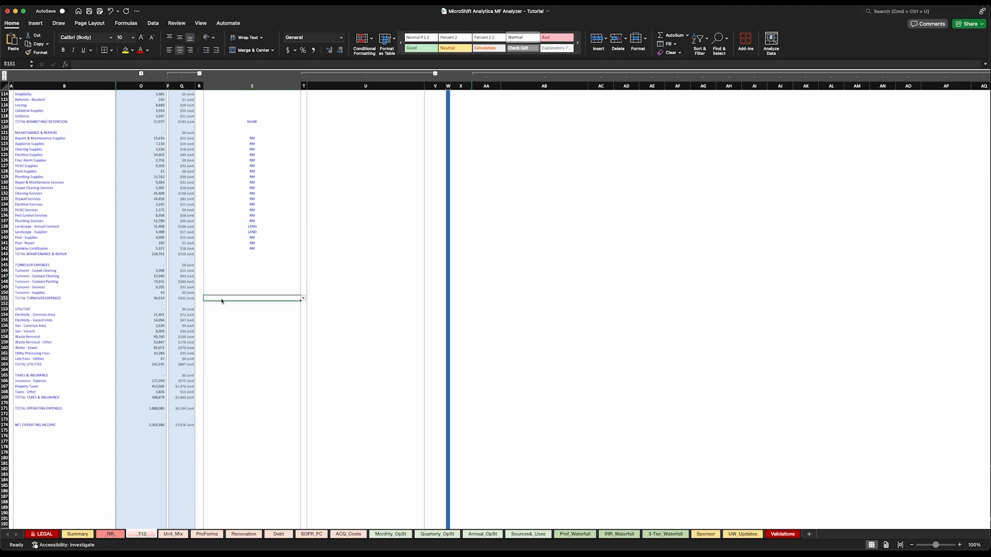
text(TURN)
key(Return)
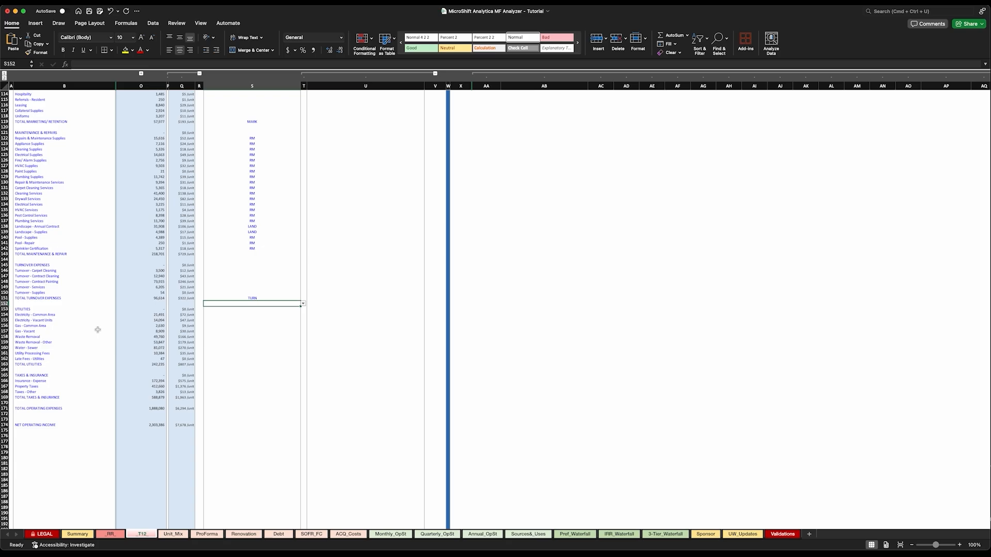
Look up the gas/electric code in the operating expenses table and map the four electricity and gas rows in S154:S157 to GE
scroll(231, 304, up, 20)
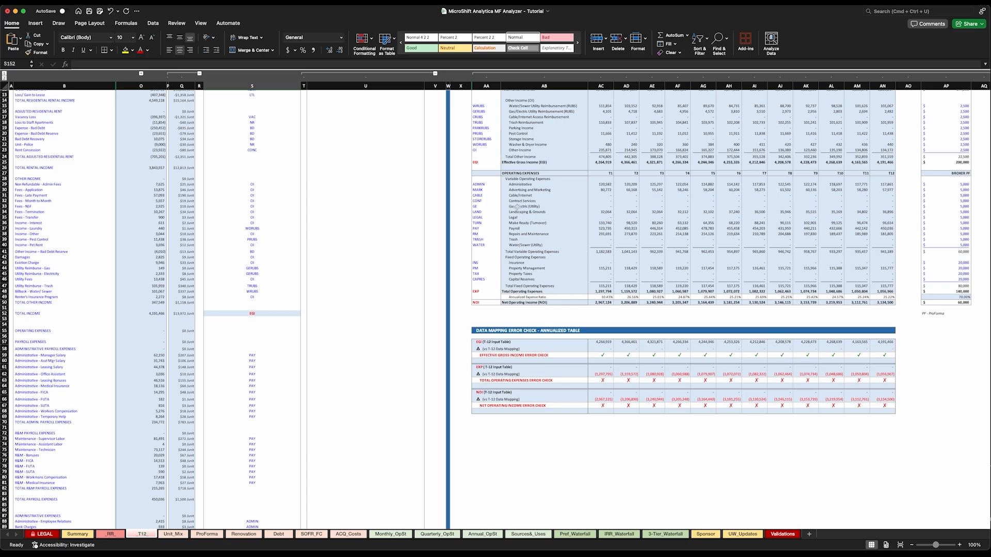
scroll(248, 349, down, 20)
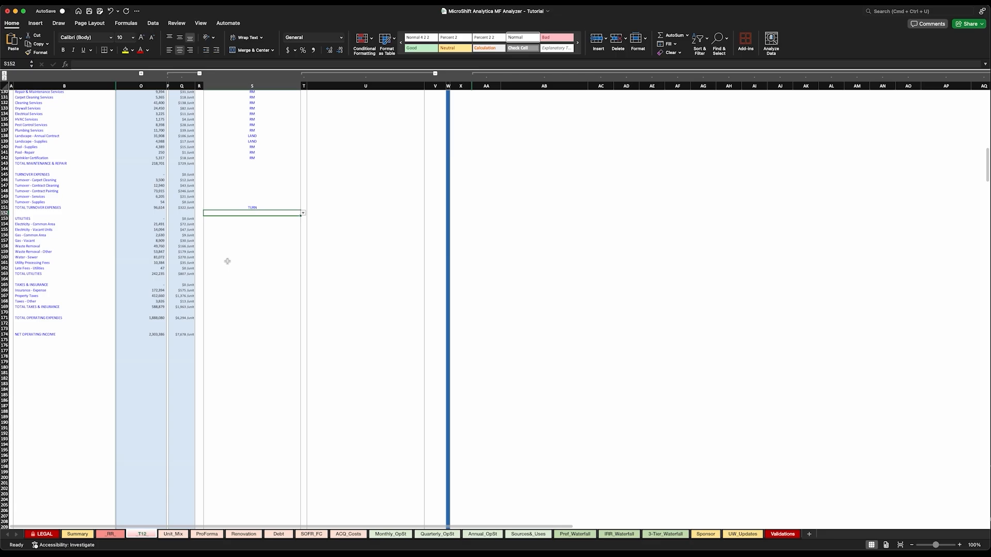
click(224, 225)
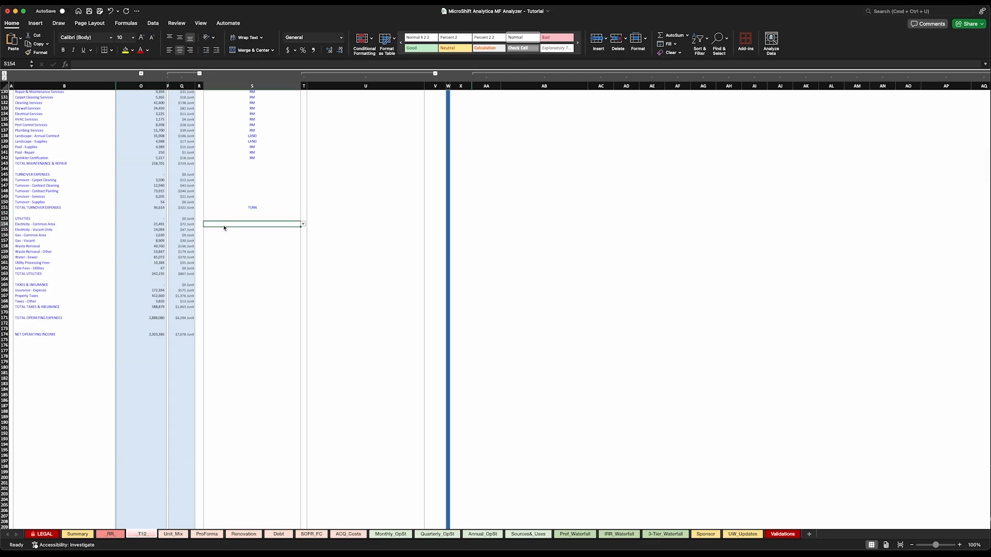
text(GE)
key(Return)
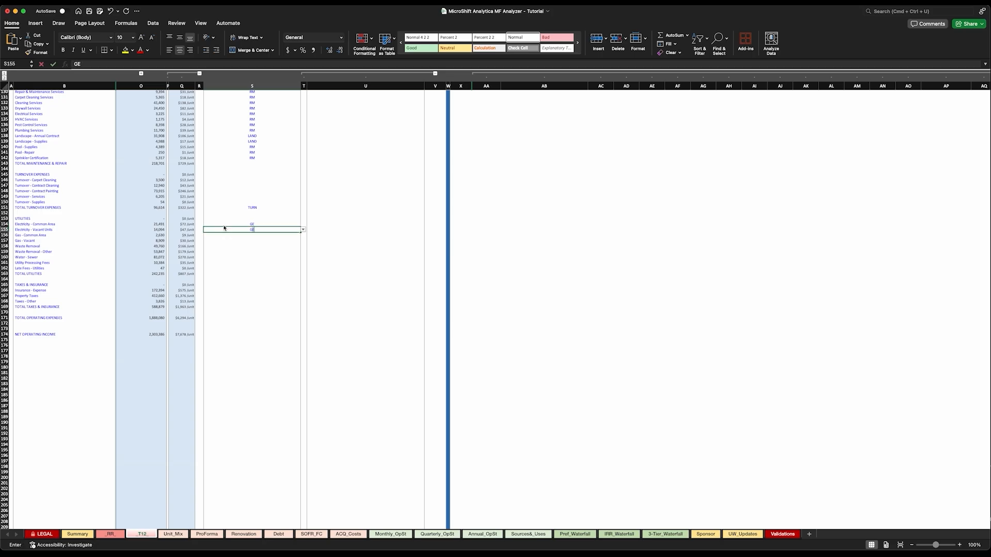
text(GE)
key(Return)
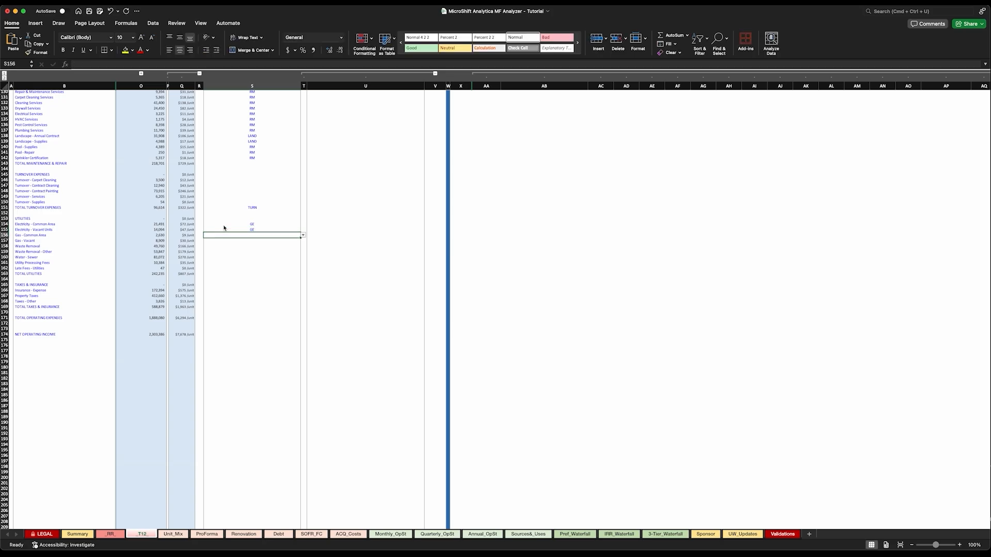
text(GE)
key(Return)
text(GE)
key(Return)
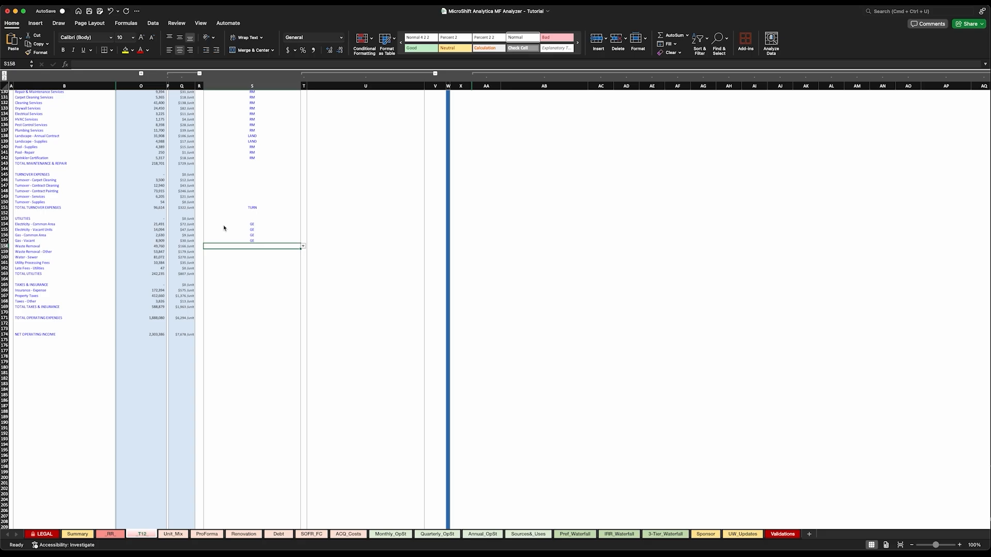
Map the Waste Removal row in S158 to TRASH and check the gas/electric, trash and water codes in the operating expenses table
text(TRASH)
key(Return)
scroll(515, 201, up, 20)
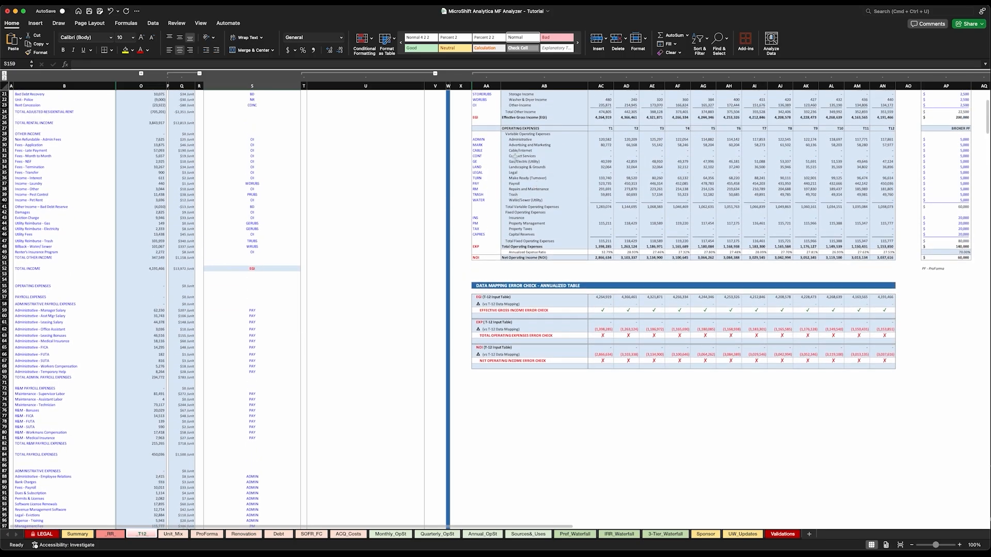
click(486, 162)
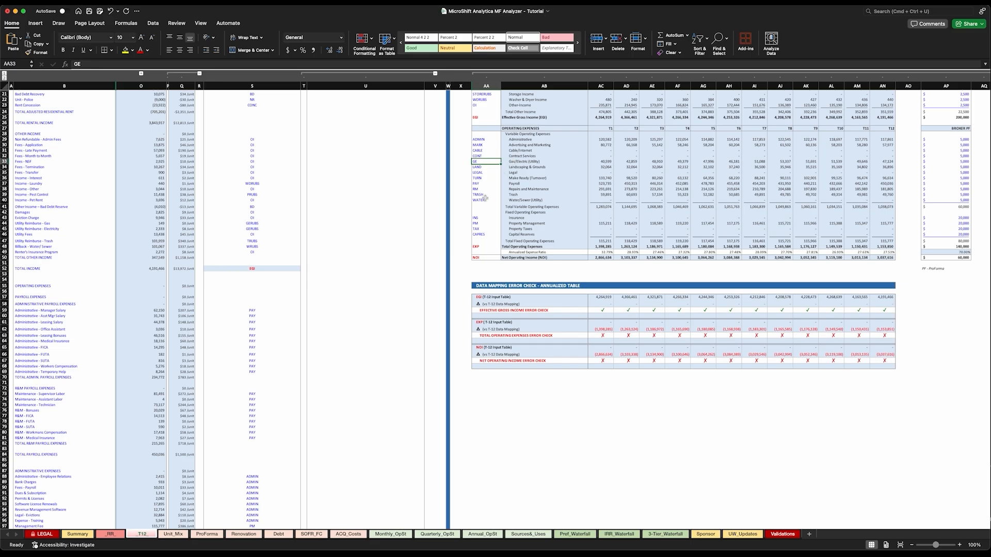
click(508, 195)
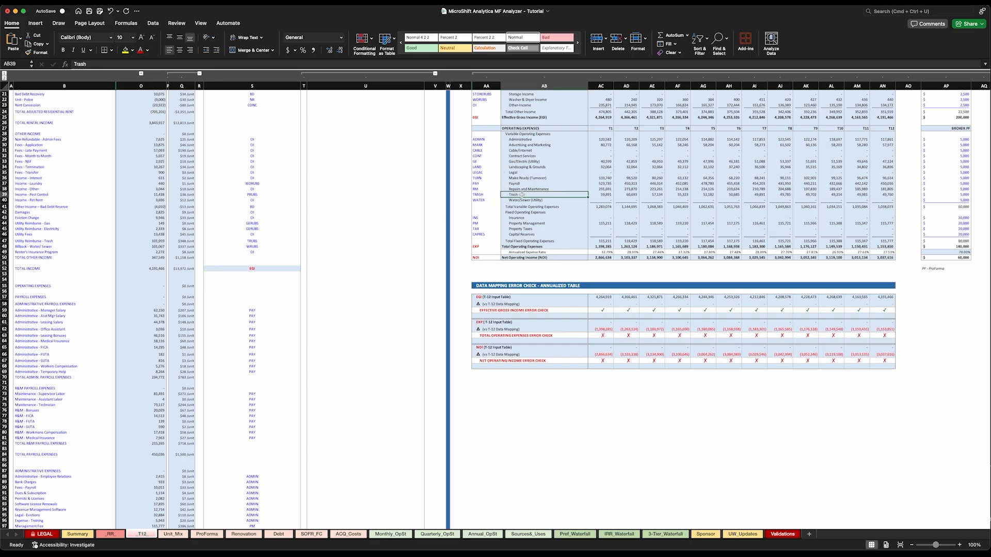
click(485, 195)
click(487, 200)
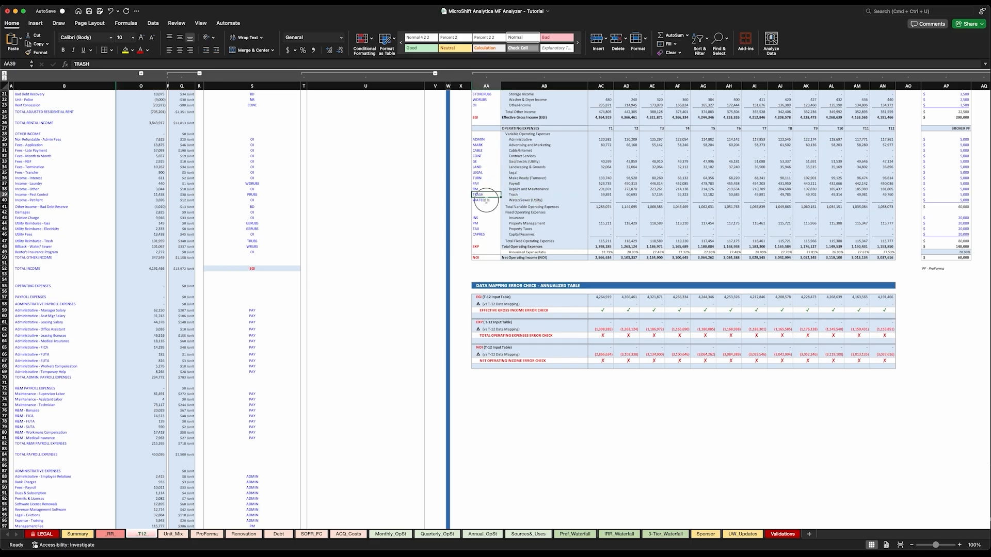
Map the Waste Removal - Other row to TRASH in S159 and the Water - Sewer row to WATER in S160
scroll(329, 263, down, 15)
scroll(329, 263, up, 3)
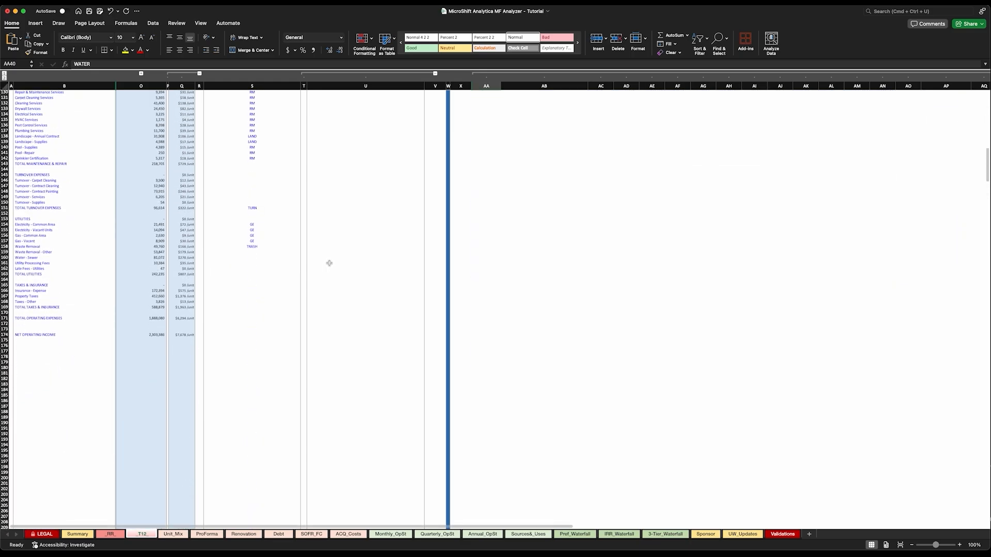
click(242, 252)
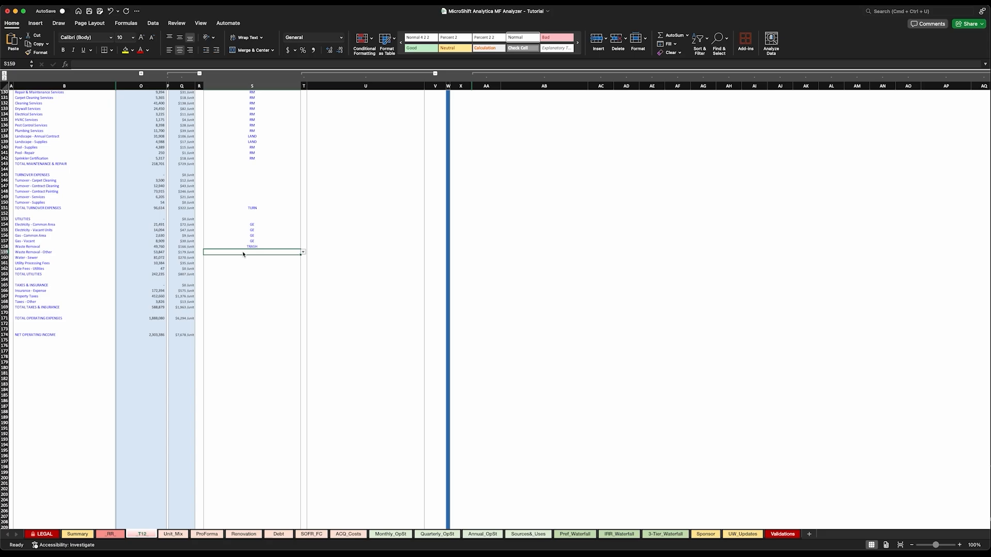
text(TRASH)
key(Return)
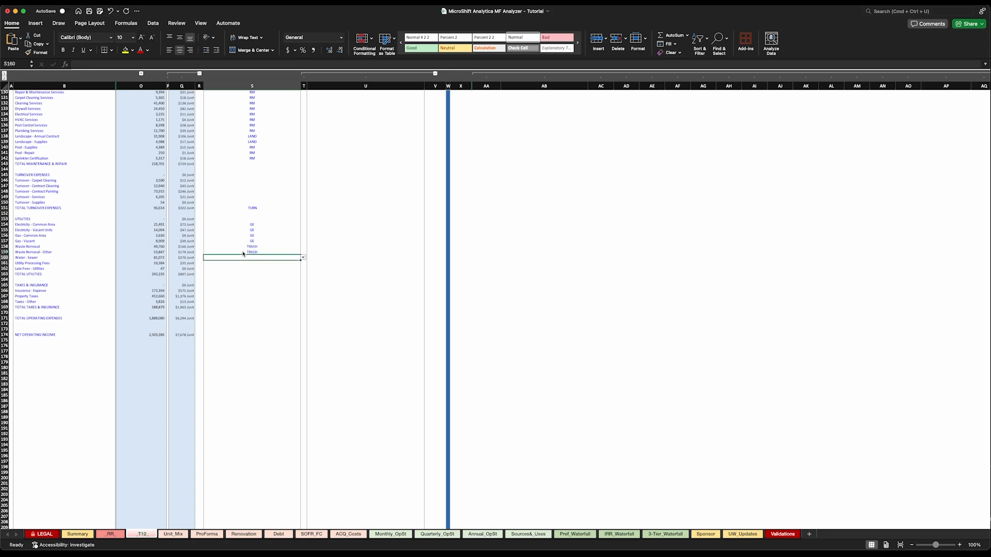
text(WATER)
key(Return)
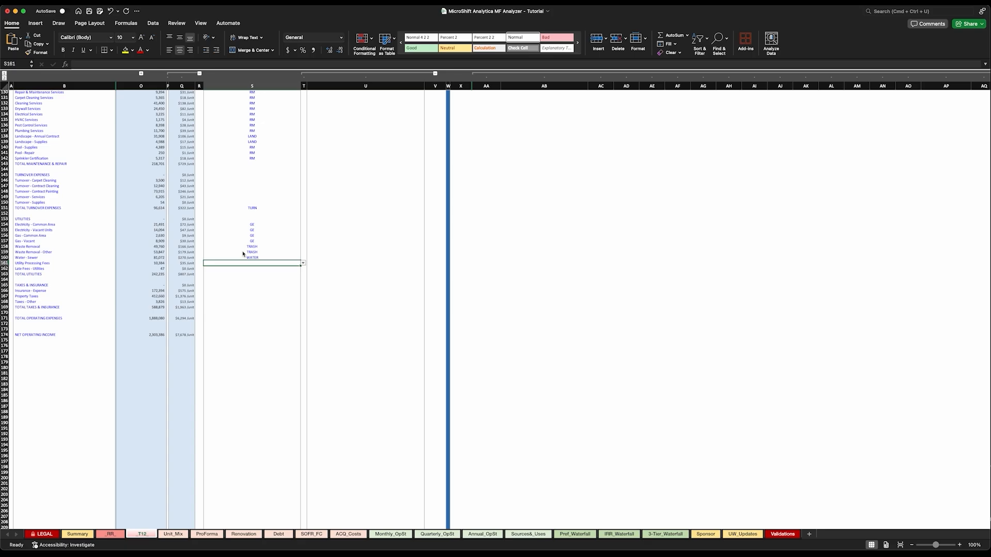
Map Utility Processing Fees and Late Fees - Utilities to ADMIN in S161:S162 and review the utilities labels in S154:S162
text(ADMIN)
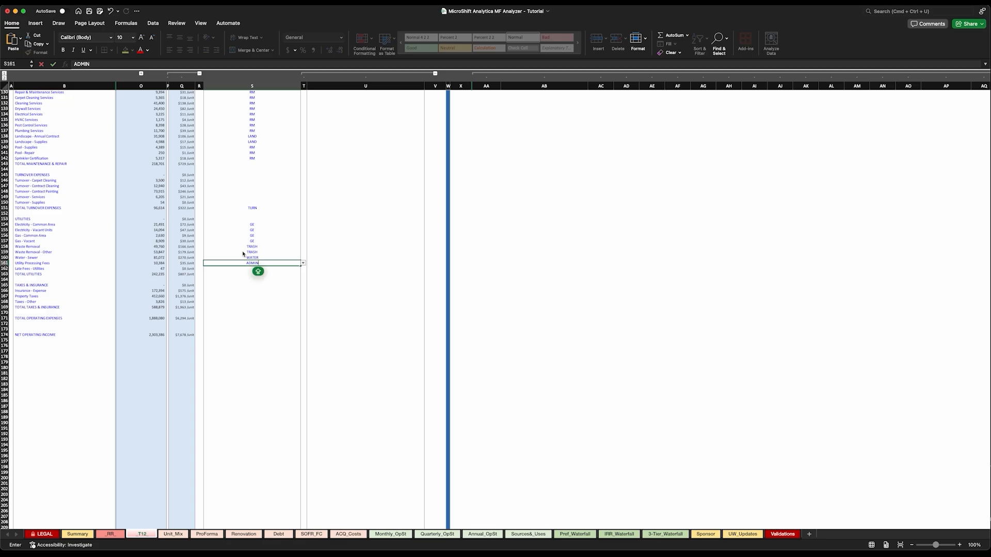
key(Return)
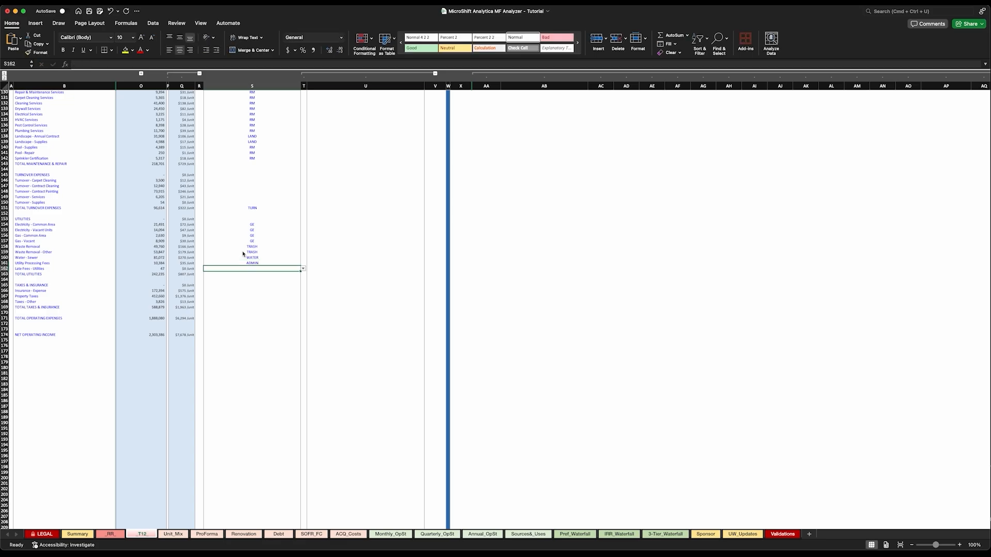
text(ADMIN)
key(Return)
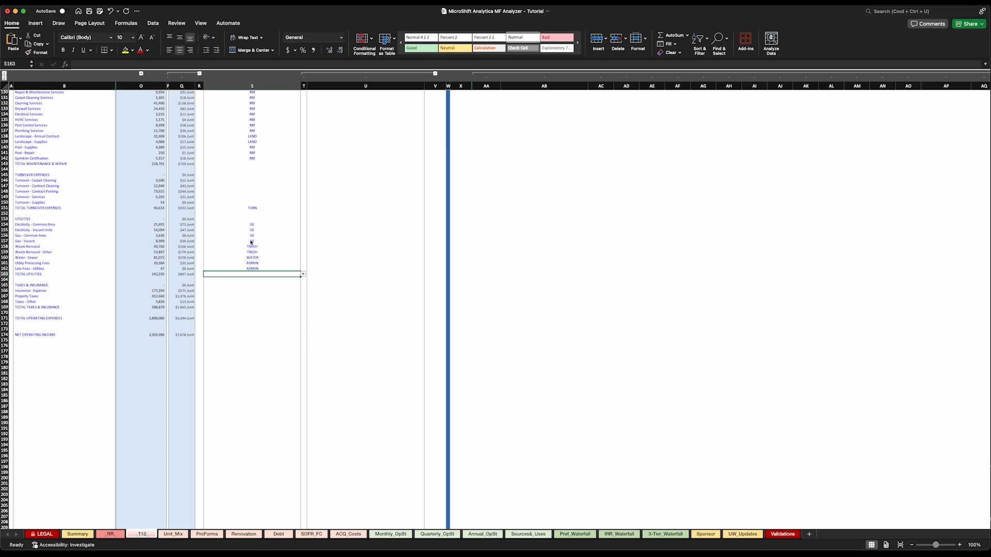
drag(251, 226, 149, 270)
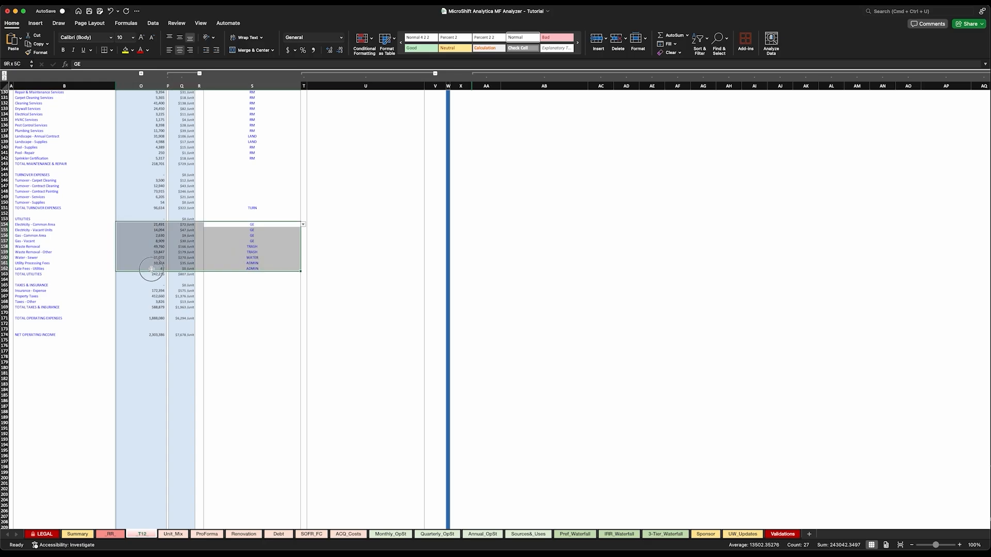
click(252, 269)
drag(252, 269, 248, 227)
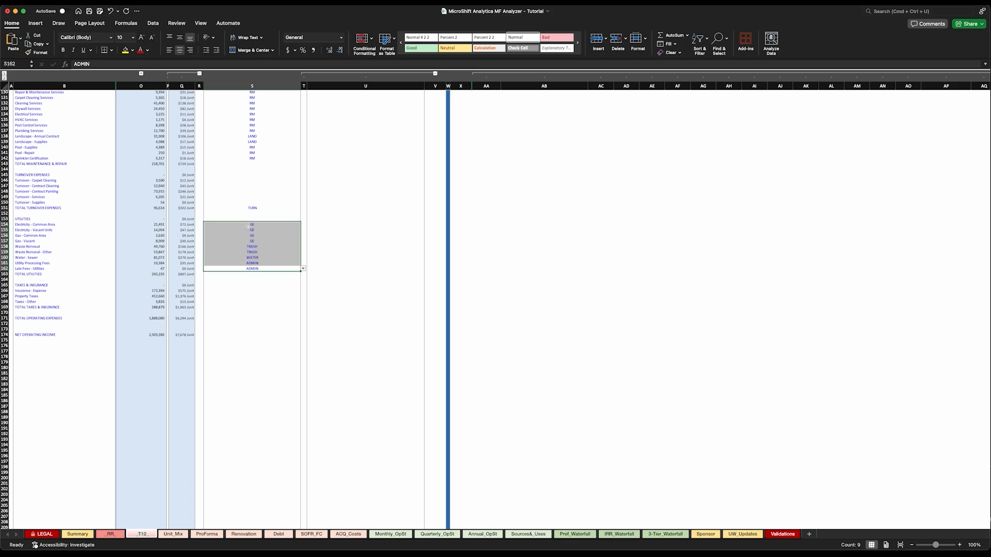
click(196, 273)
Map Insurance - Expense to INS in S166, and Property Taxes and Taxes - Other to TAX in S167:S168
scroll(207, 280, down, 2)
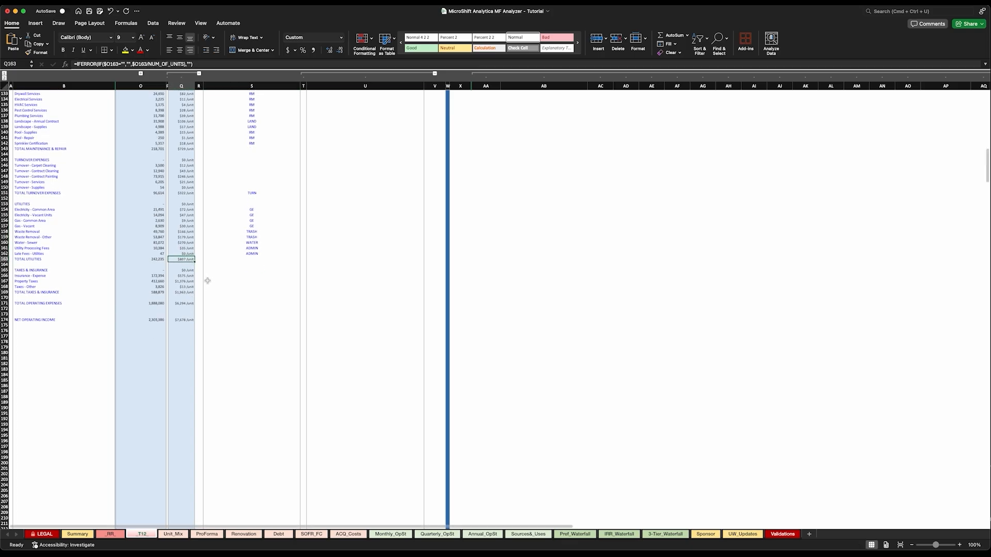
click(208, 276)
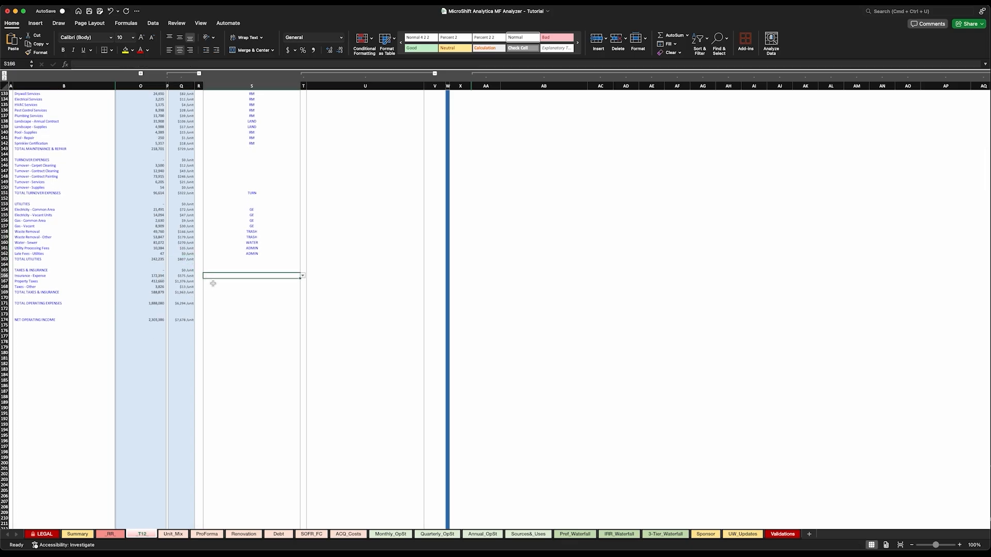
text(INS)
key(Return)
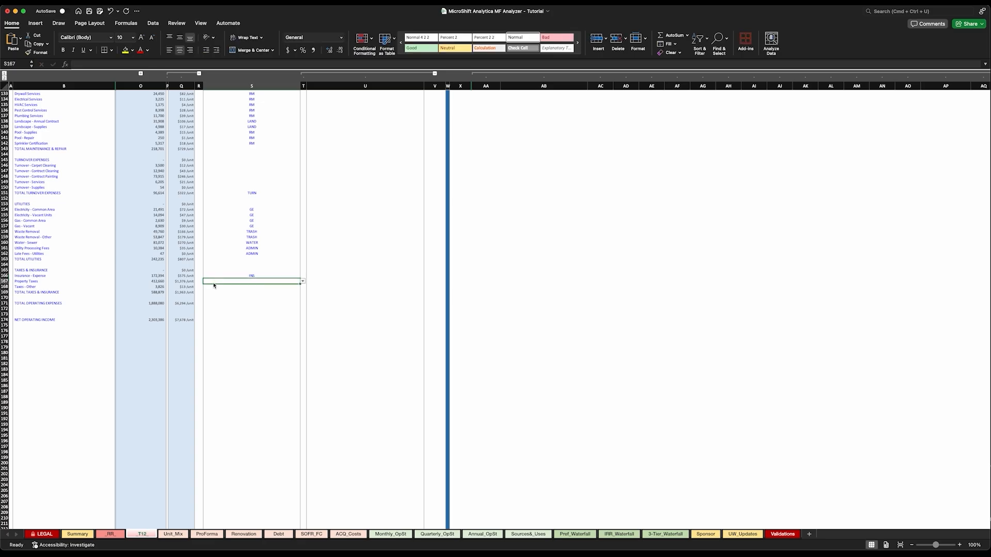
text(TAX)
key(Return)
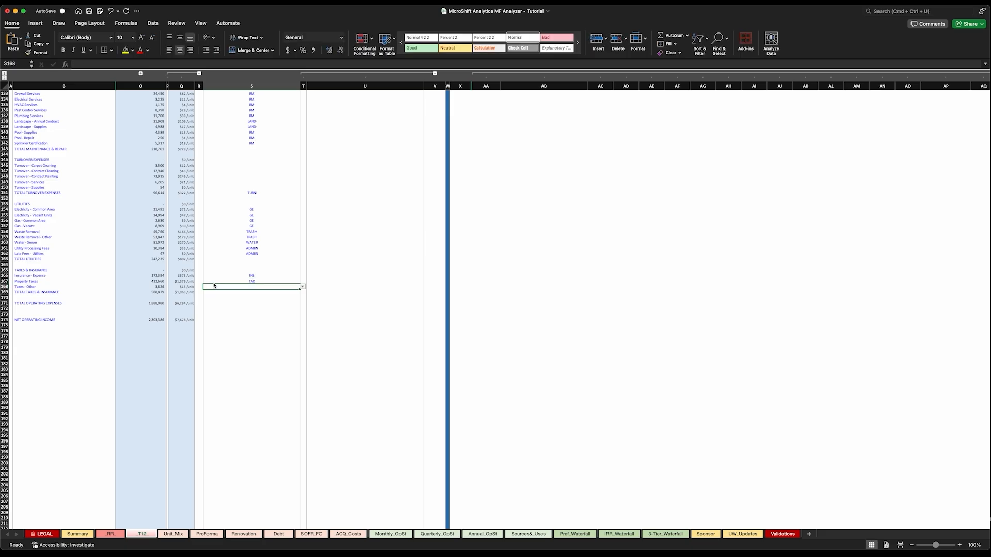
text(TAX)
key(Return)
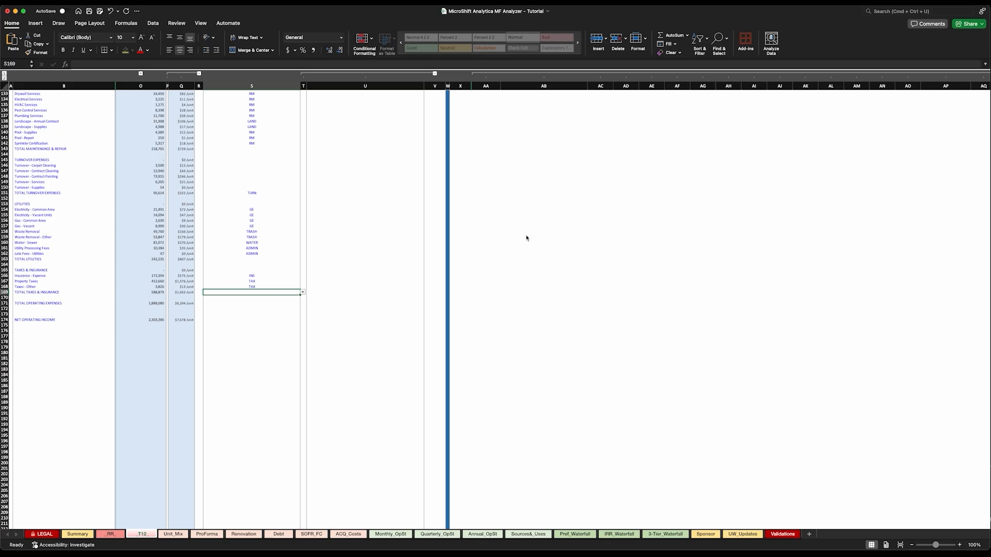
Check the insurance and property tax codes, INS and TAX, in the fixed operating expenses part of the annualized table
scroll(527, 238, up, 20)
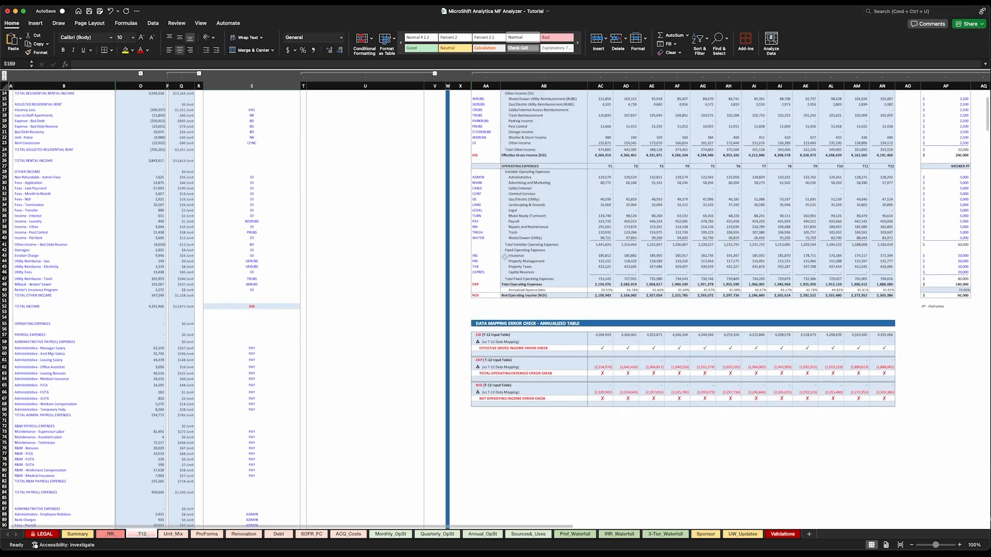
click(481, 256)
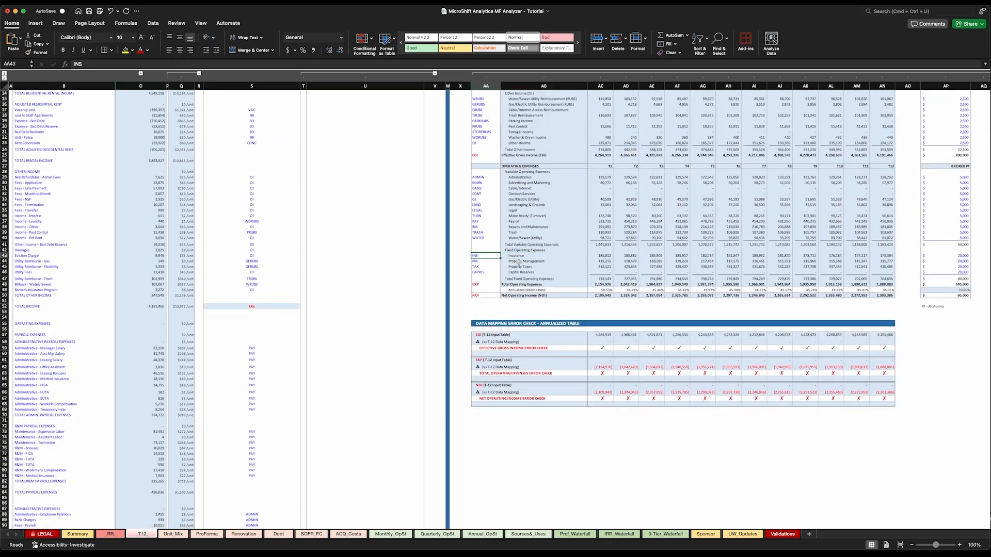
click(516, 267)
click(480, 267)
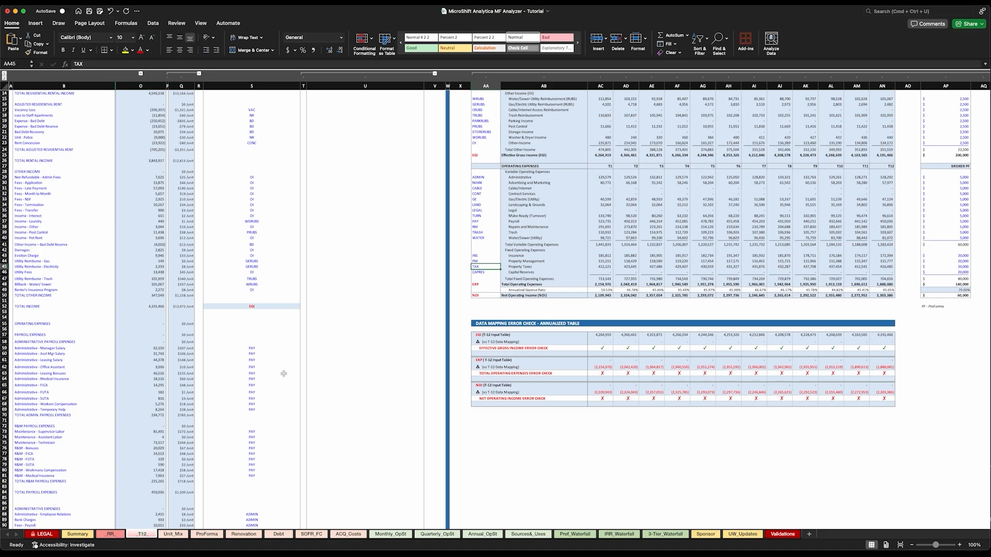
Map the Total Operating Expenses row in S171 to EXP, checking the code in the annualized table first
scroll(283, 373, down, 20)
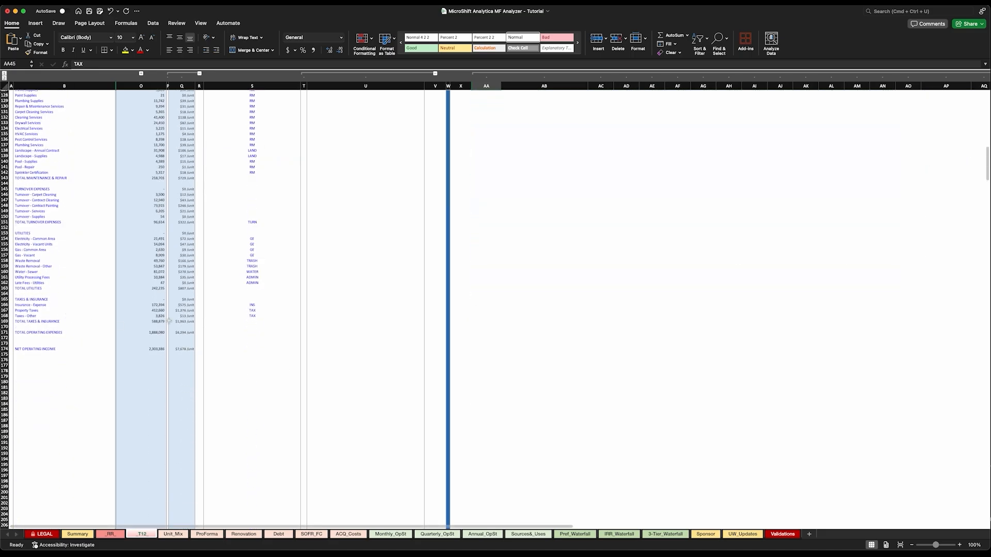
click(230, 322)
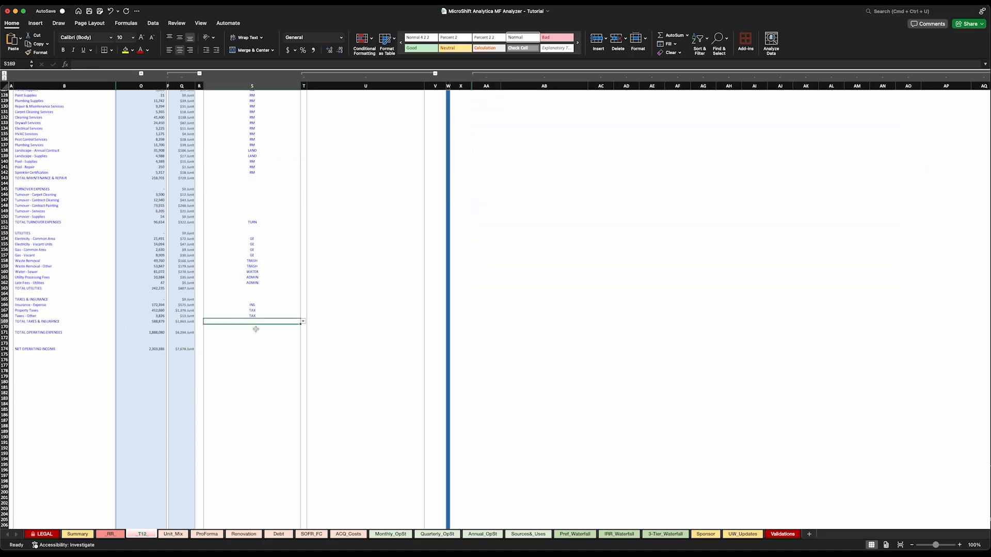
key(Down)
key(Down)
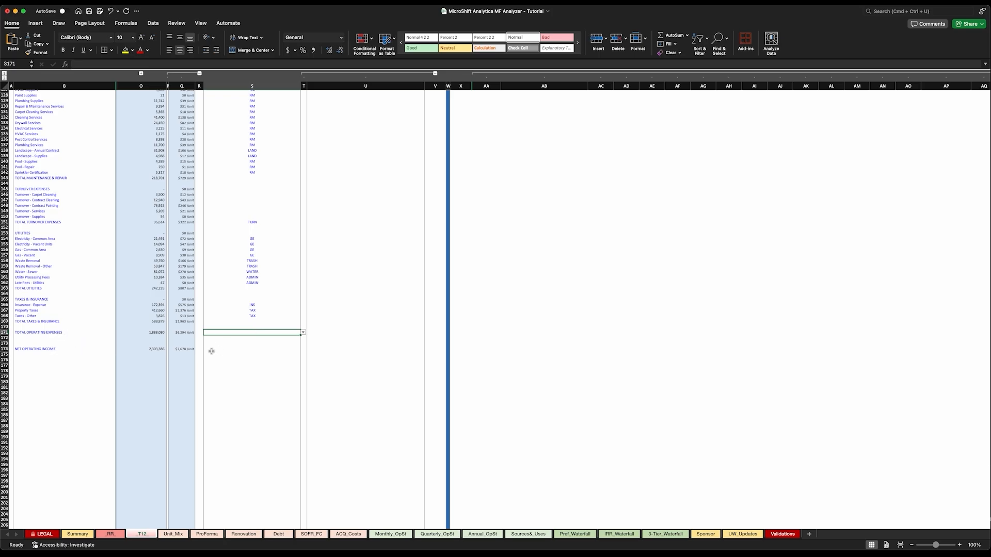
scroll(372, 323, up, 20)
scroll(471, 298, up, 12)
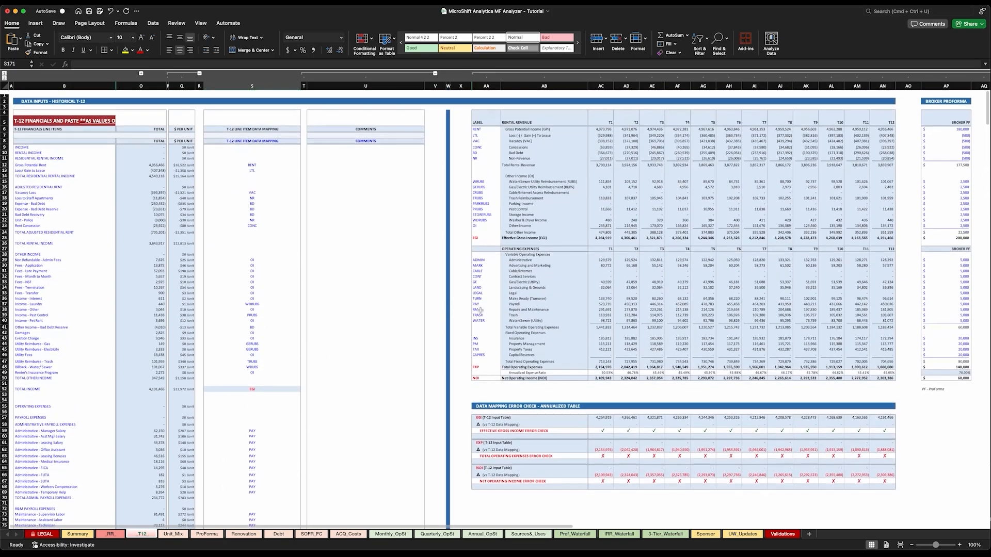
scroll(521, 372, down, 5)
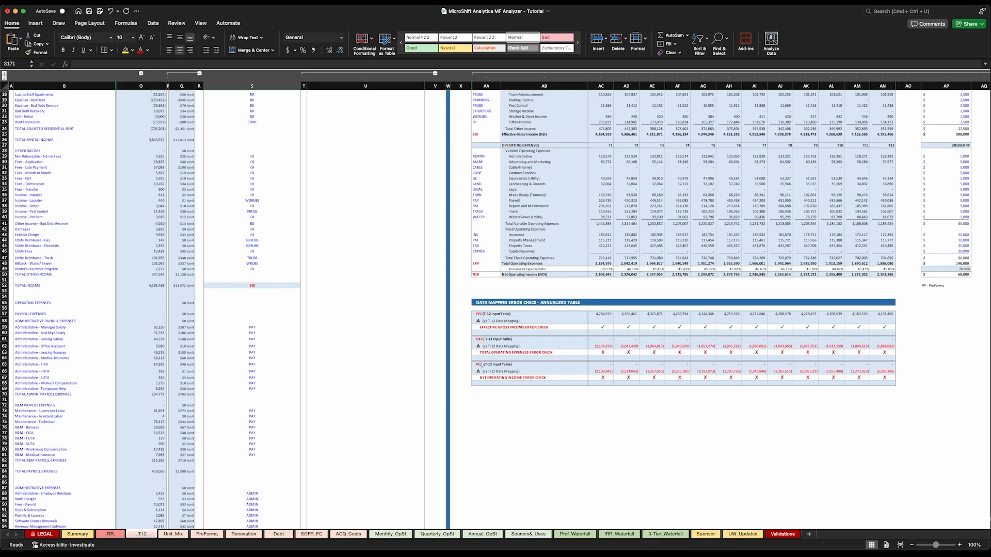
scroll(371, 400, down, 10)
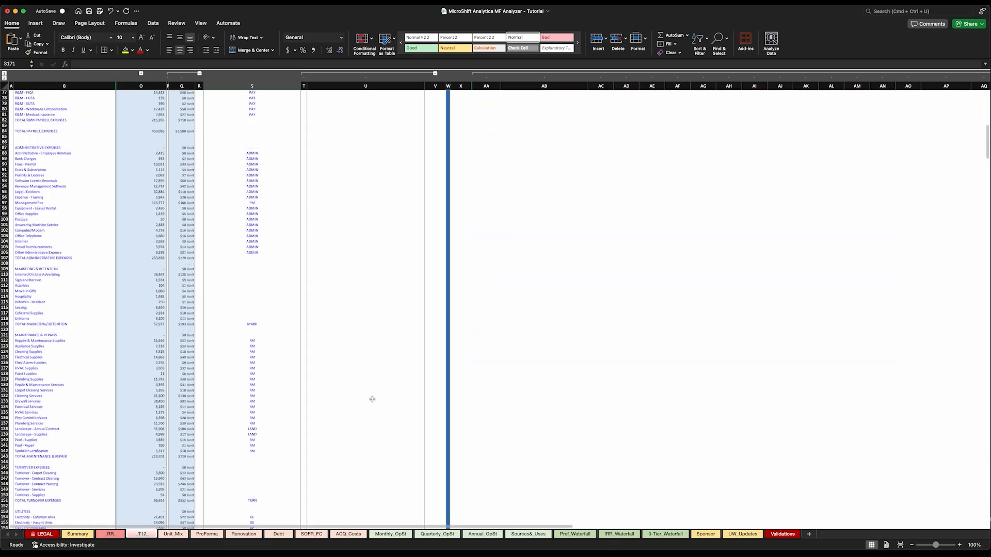
scroll(372, 401, up, 5)
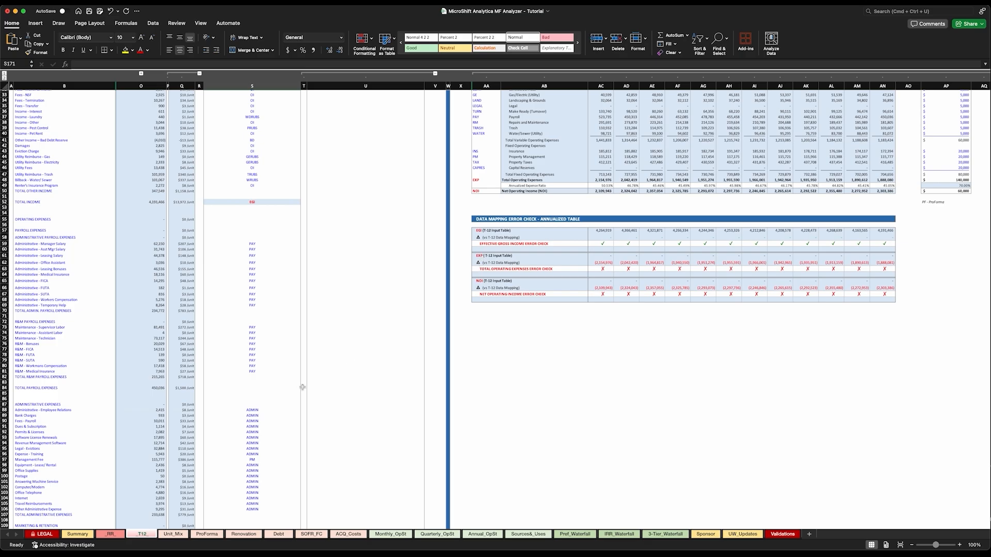
scroll(303, 385, down, 20)
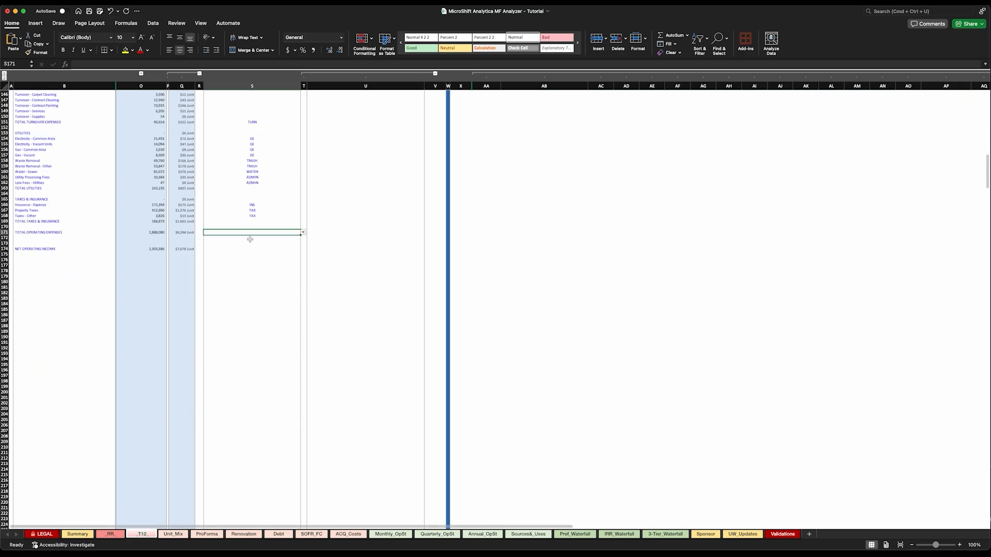
text(EX)
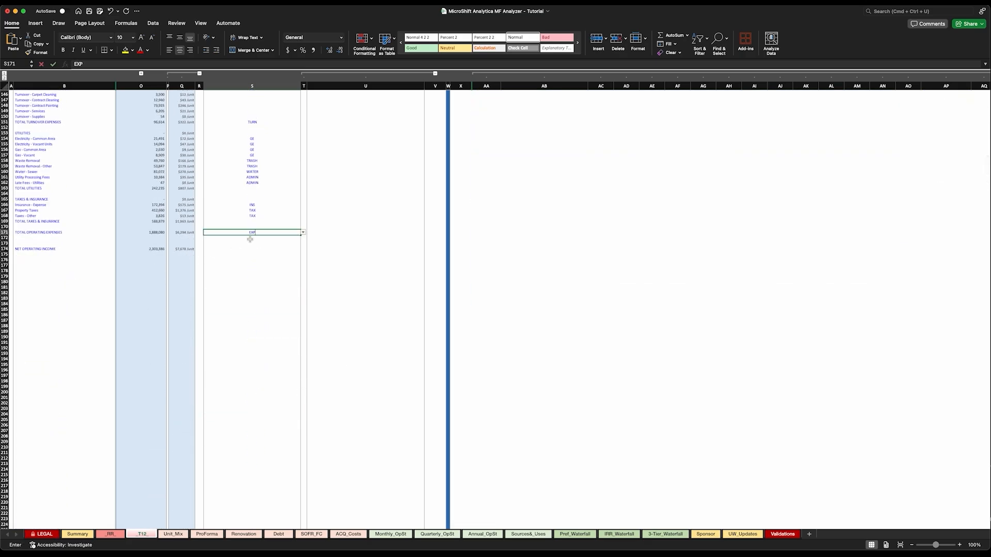
text(P)
click(251, 239)
Map the Net Operating Income row in S174 to NOI from the list of allowed labels
key(Down)
key(Down)
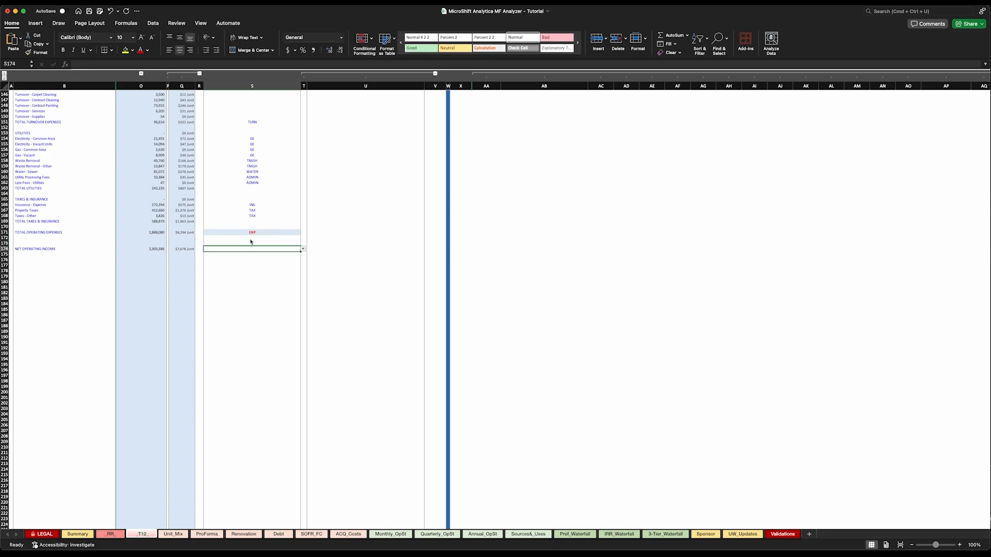
click(303, 250)
scroll(238, 325, down, 10)
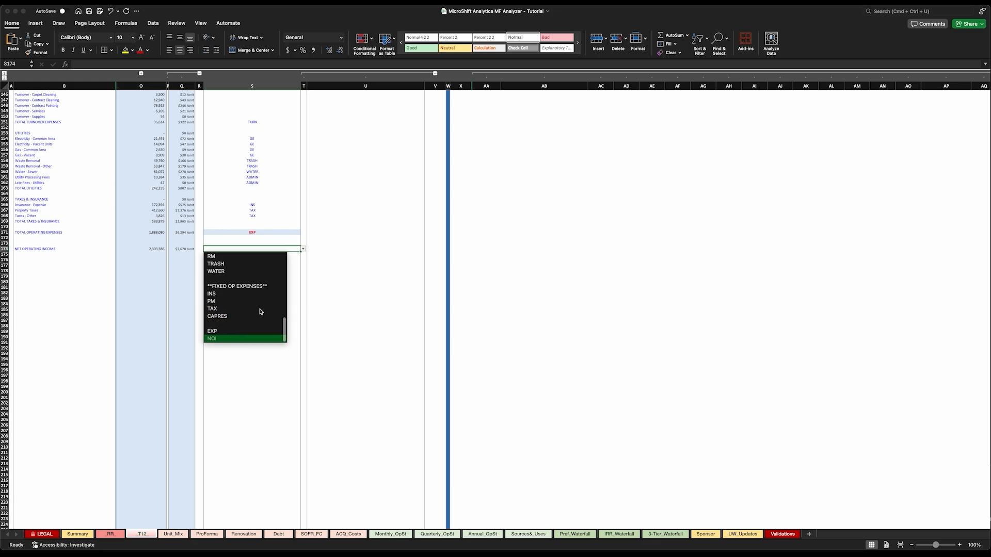
key(Return)
click(251, 259)
Review the EGI, EXP and NOI rows of the Data Mapping Error Check table
scroll(258, 243, up, 3)
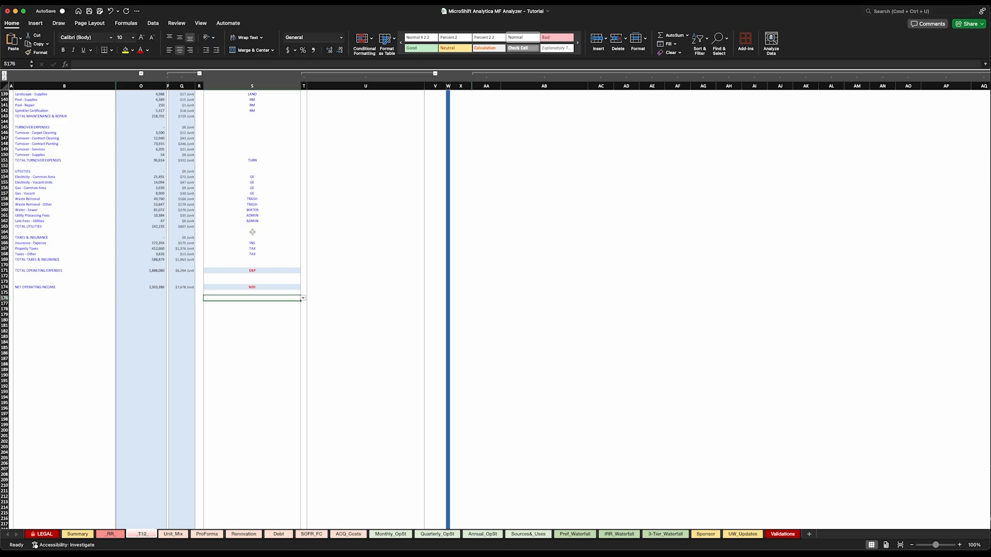
scroll(253, 232, up, 20)
scroll(327, 239, right, 3)
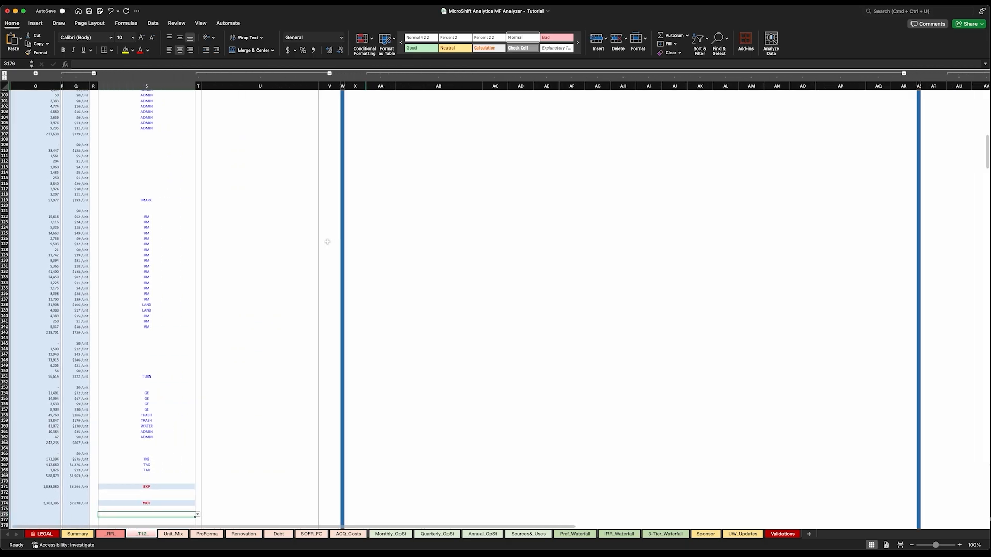
scroll(329, 241, up, 4)
scroll(465, 268, left, 3)
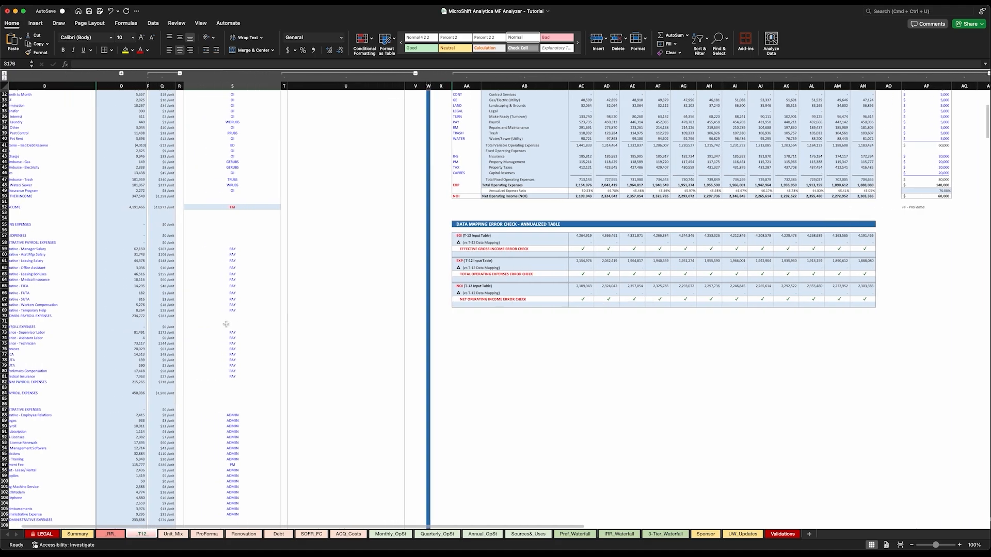
scroll(236, 324, left, 2)
Test the error checks by clearing the Maintenance - Supervisor Labor label in S73 and re-entering PAY
click(250, 333)
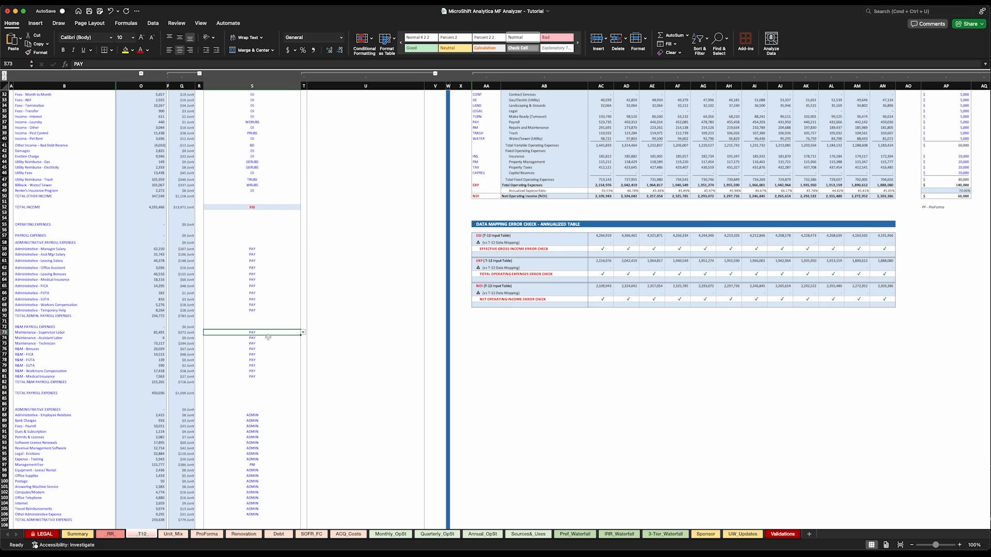
key(Delete)
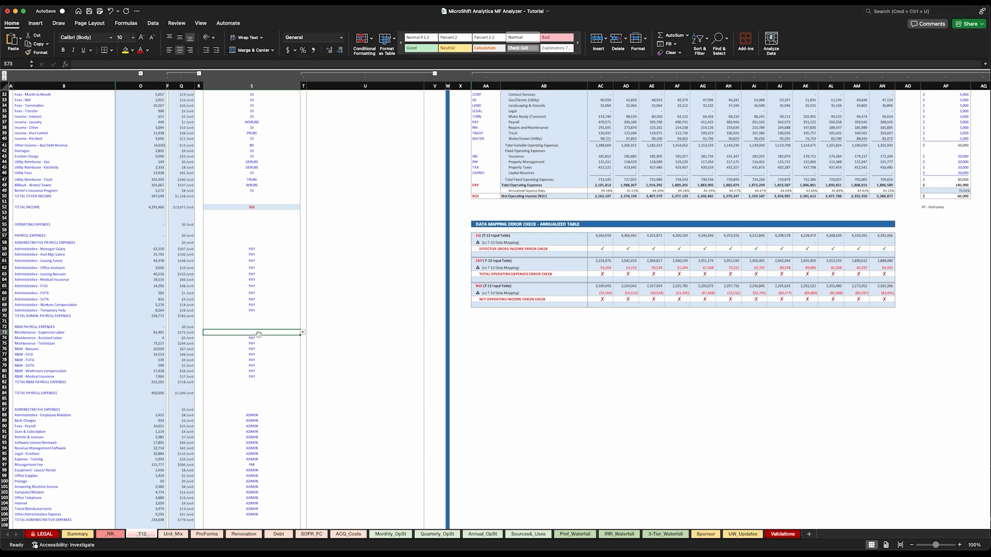
text(PAY)
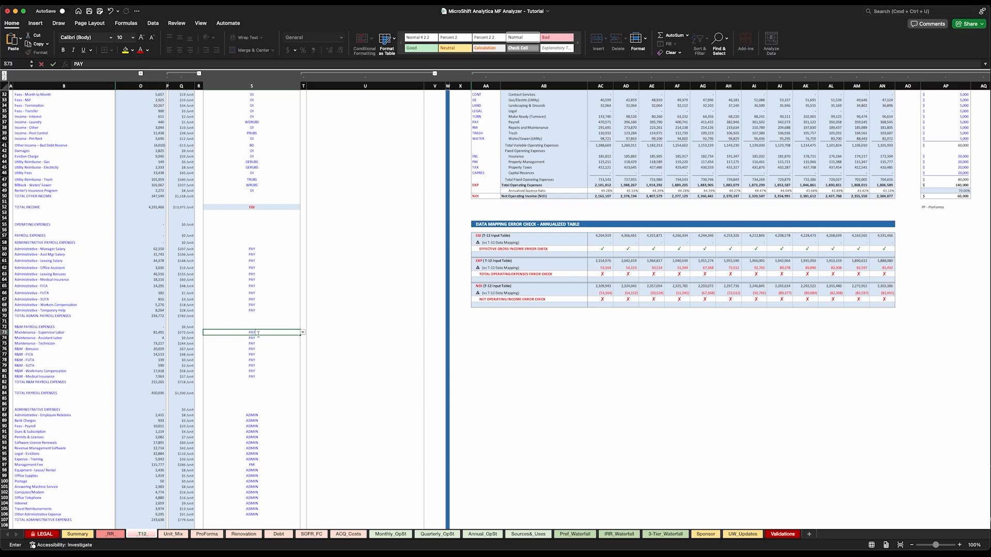
key(Return)
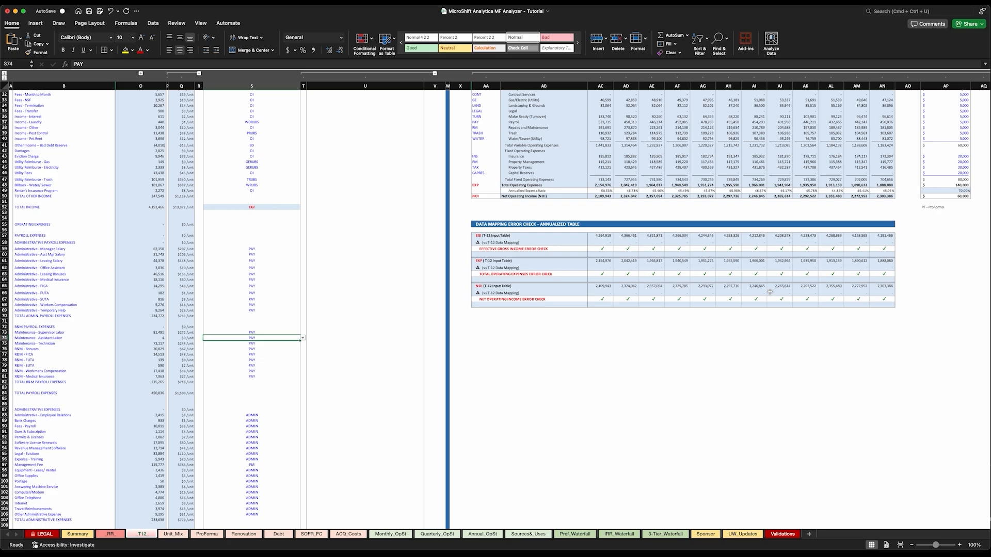
Look over the annualized revenue and expense table and the Month-to-Month Historical Analysis table
scroll(770, 292, up, 10)
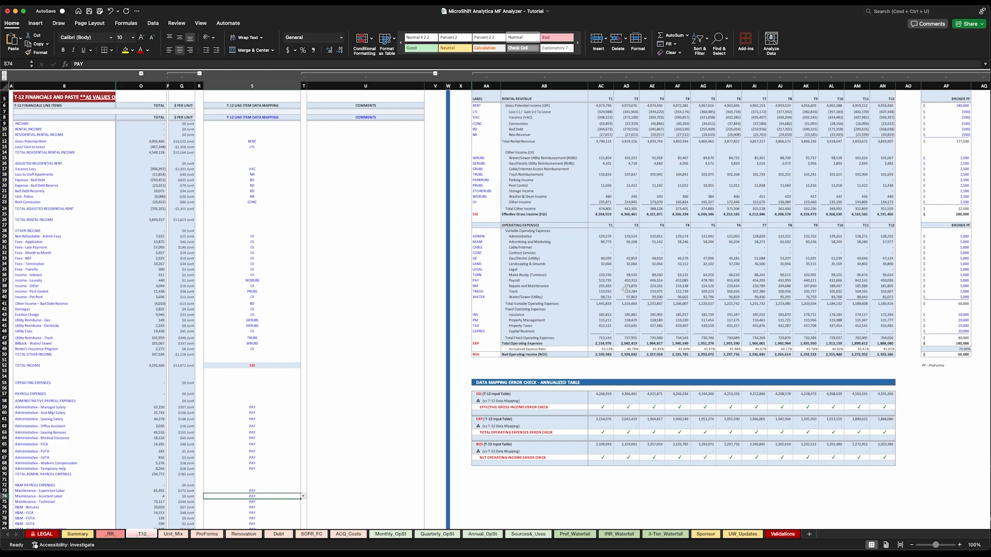
scroll(638, 297, up, 2)
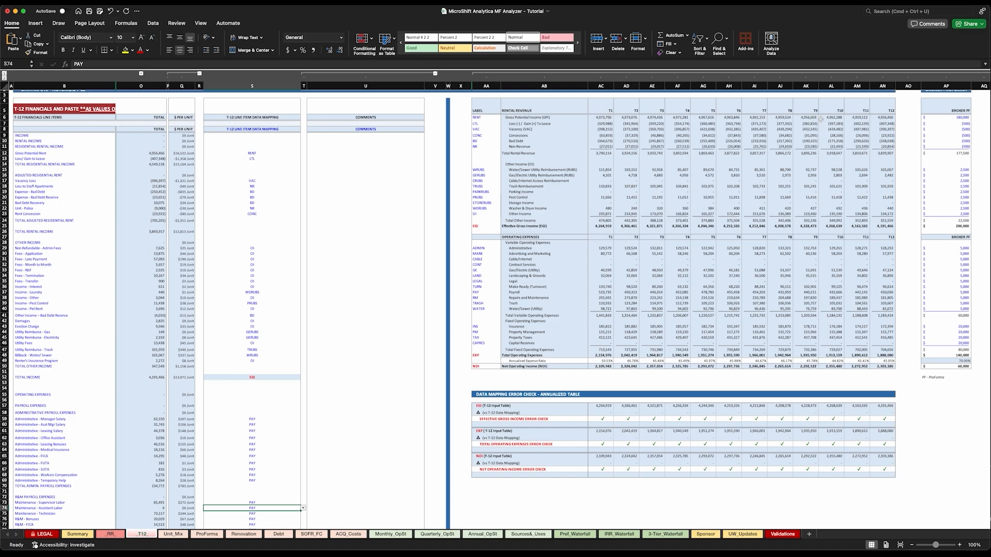
scroll(880, 117, right, 10)
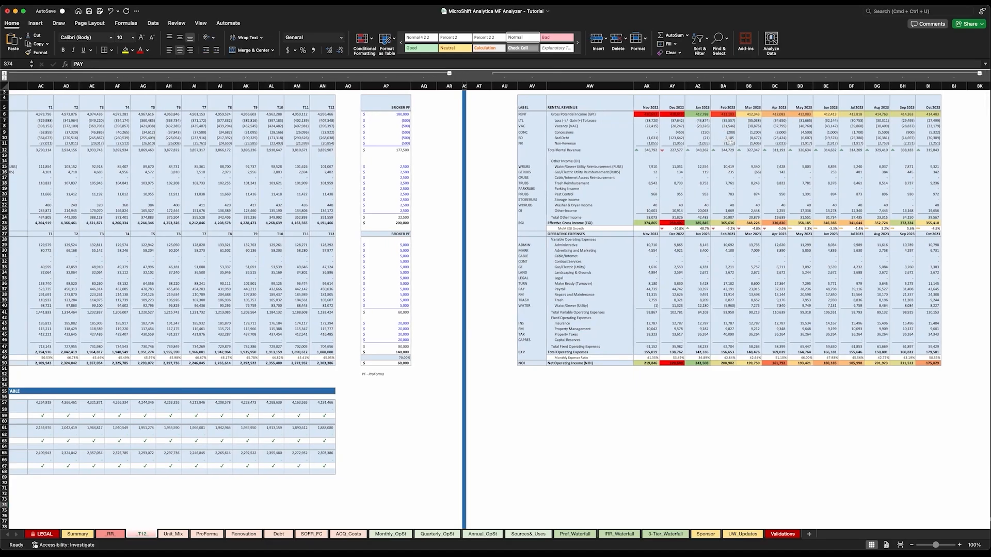
Expand the collapsed monthly columns of the T-12 input table, Nov 2022 to Oct 2023
scroll(728, 141, left, 10)
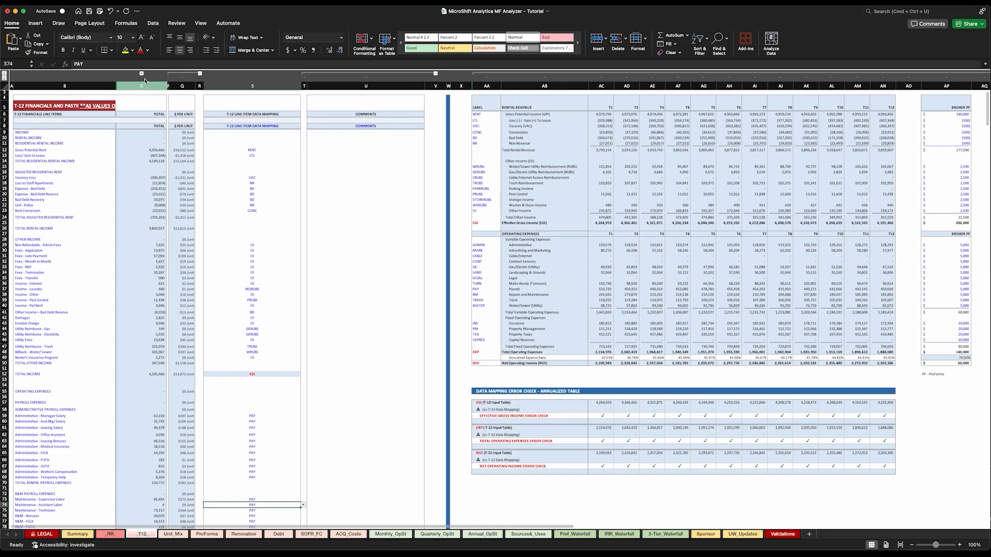
click(142, 74)
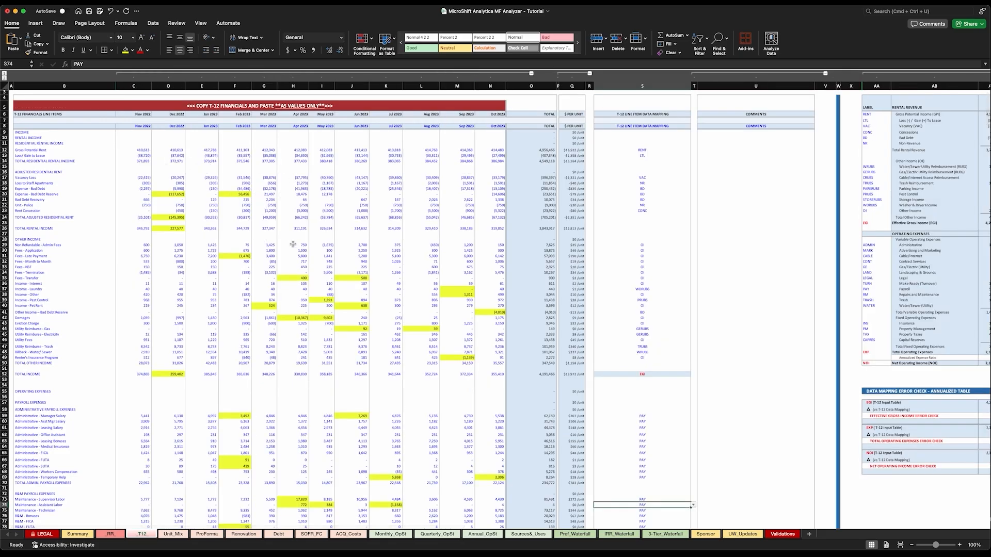
Examine the Monthly Expense Ratio and Net Operating Income rows in the month-to-month analysis, including the Dec 2022 NOI in AY50
scroll(292, 244, right, 12)
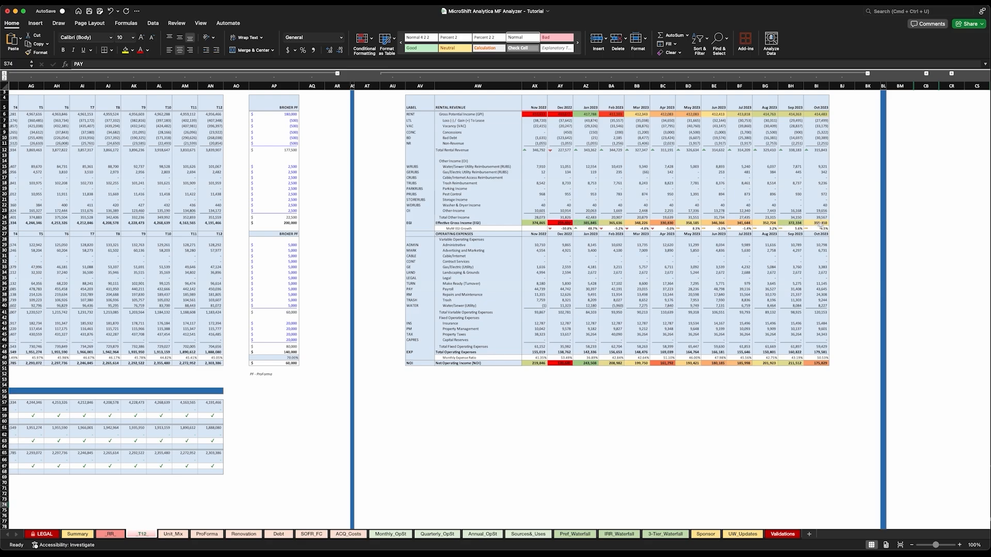
click(538, 357)
drag(539, 357, 814, 360)
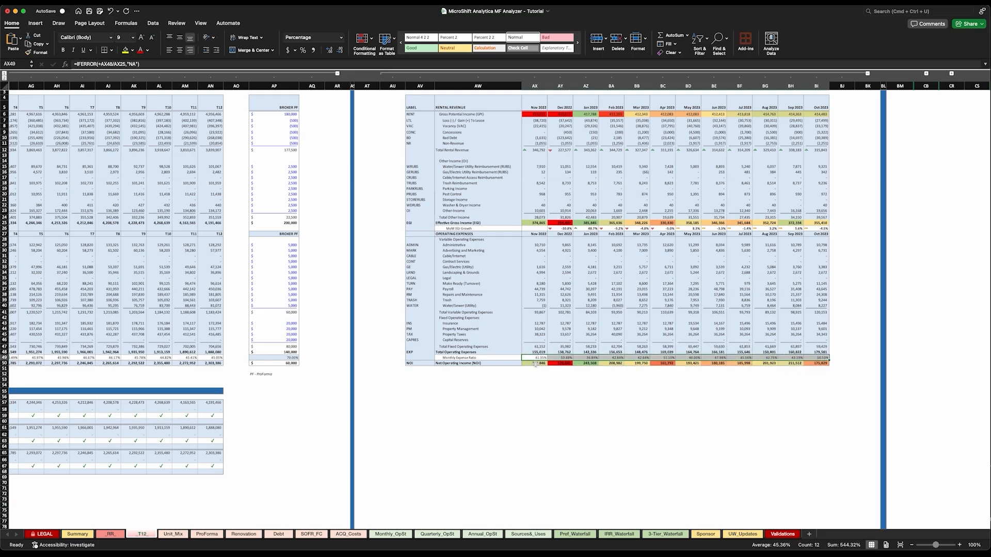
scroll(535, 365, up, 1)
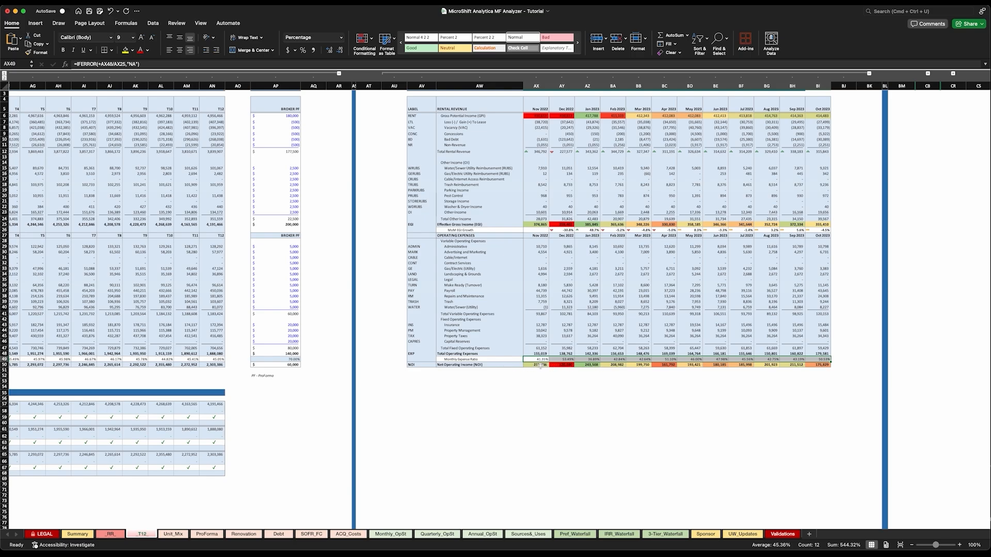
drag(540, 365, 802, 365)
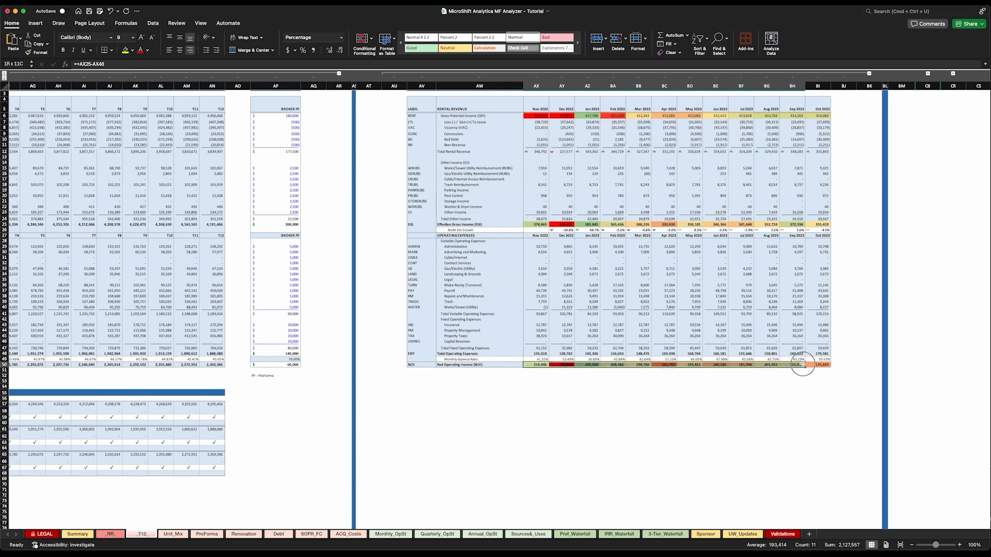
click(587, 382)
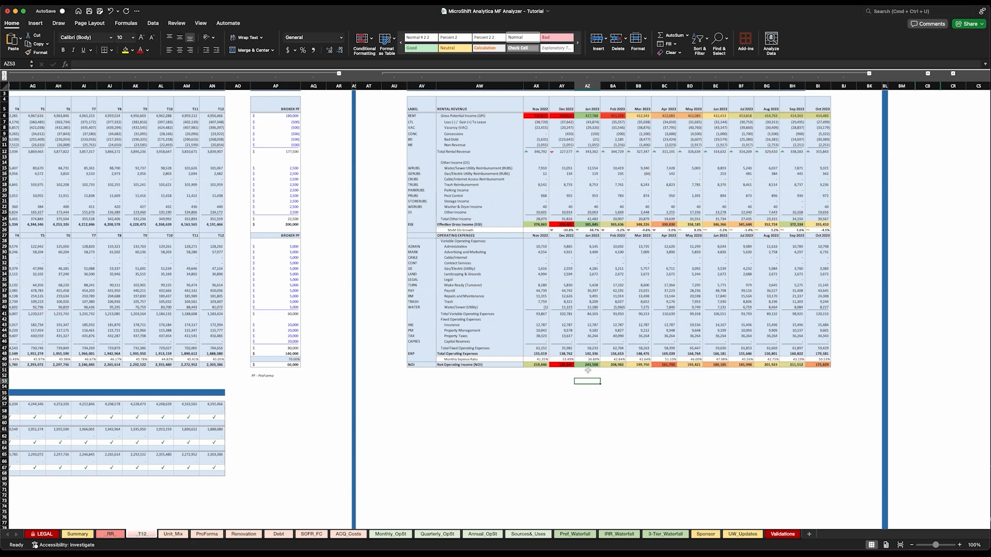
click(563, 365)
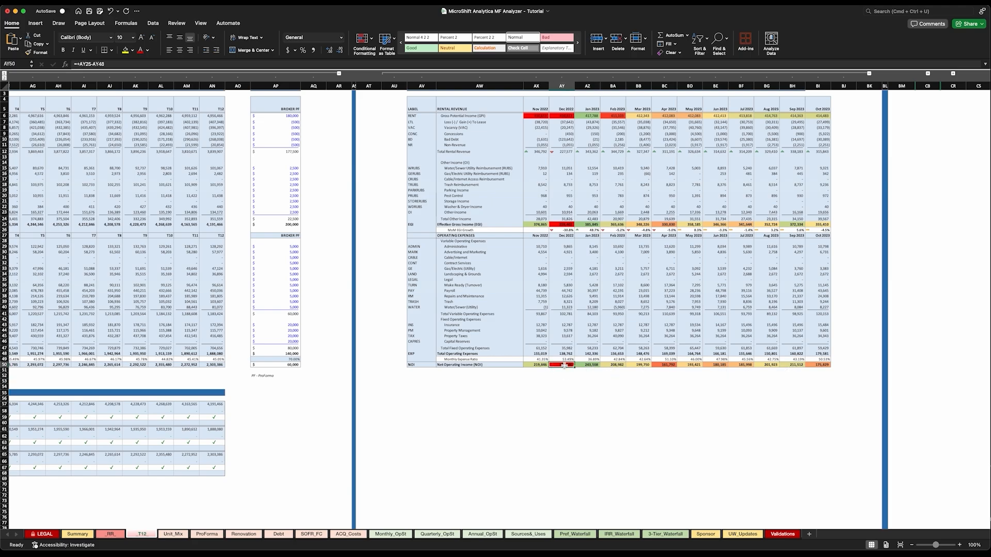
Inspect the T12 Annualized Expense Ratio in AN49 of the annualized operating expenses table
scroll(482, 359, left, 15)
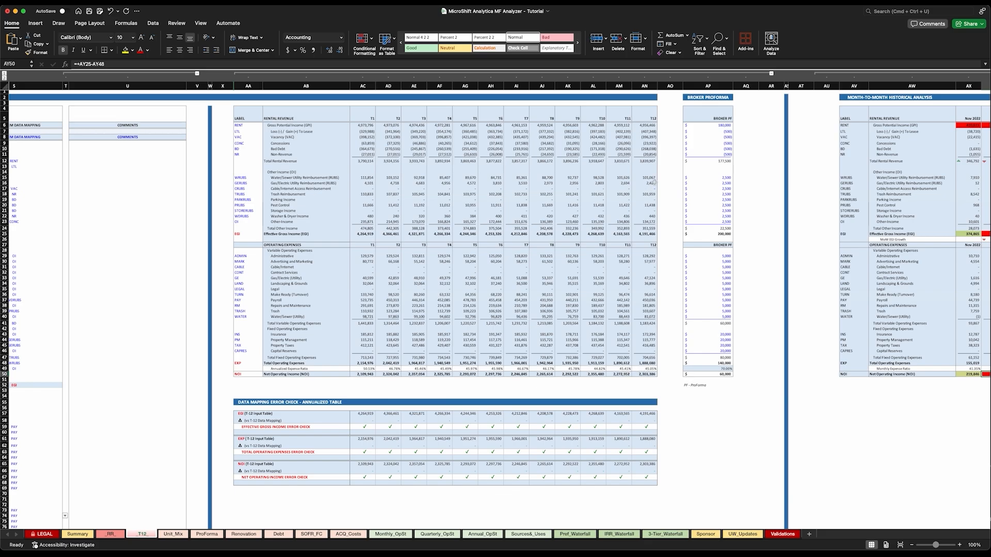
scroll(649, 368, down, 1)
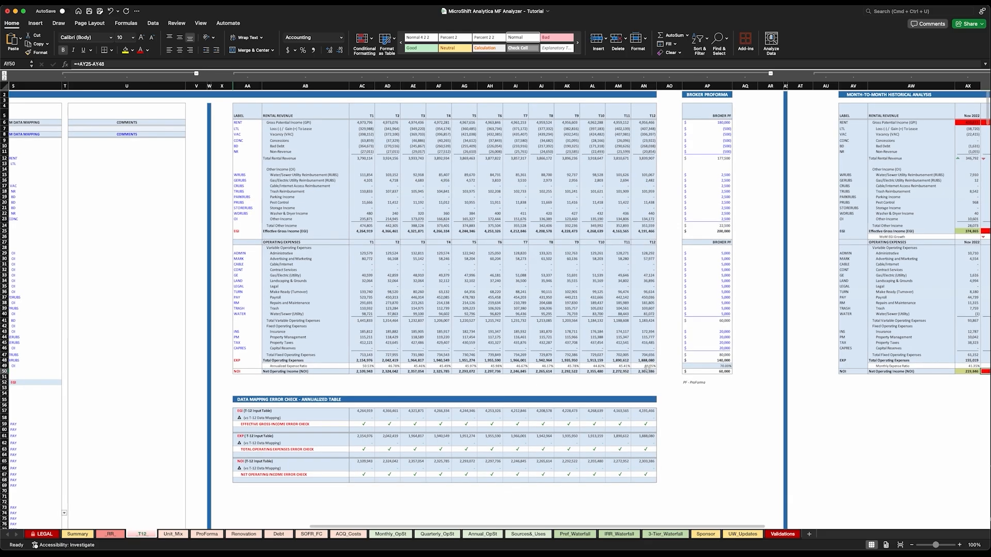
scroll(646, 368, up, 1)
click(643, 367)
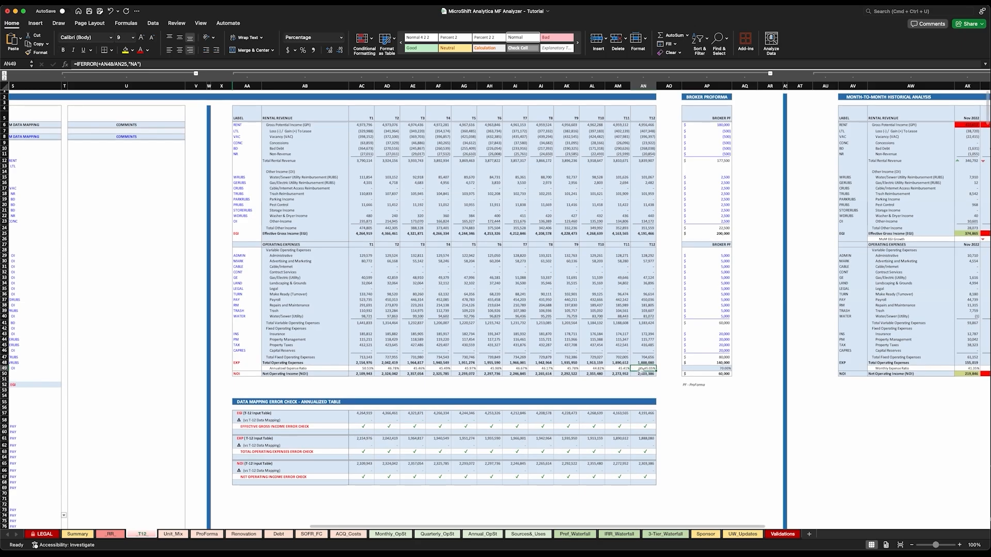
Examine the per-unit amount for Total Payroll Expenses in Q84 of the T-12 input table
scroll(640, 369, left, 1)
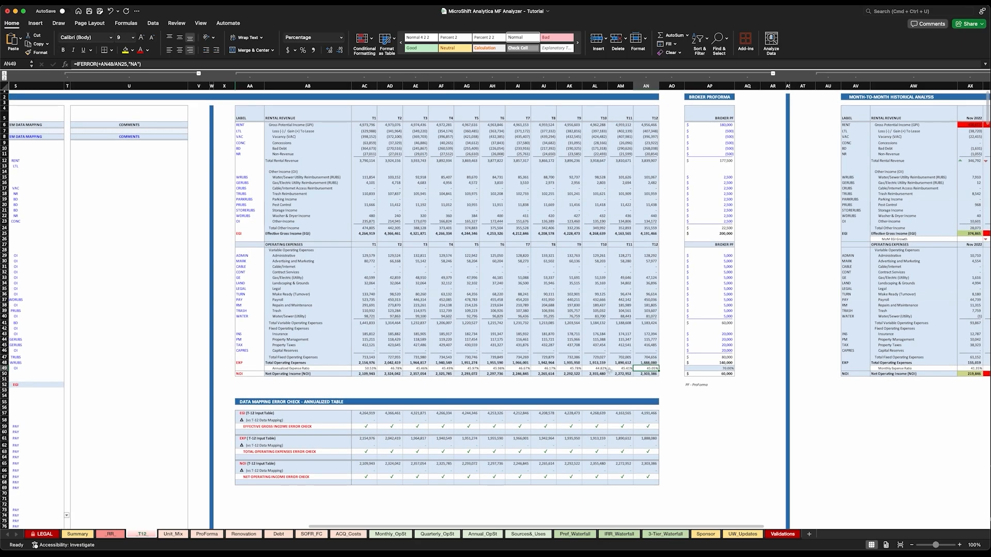
scroll(607, 368, left, 2)
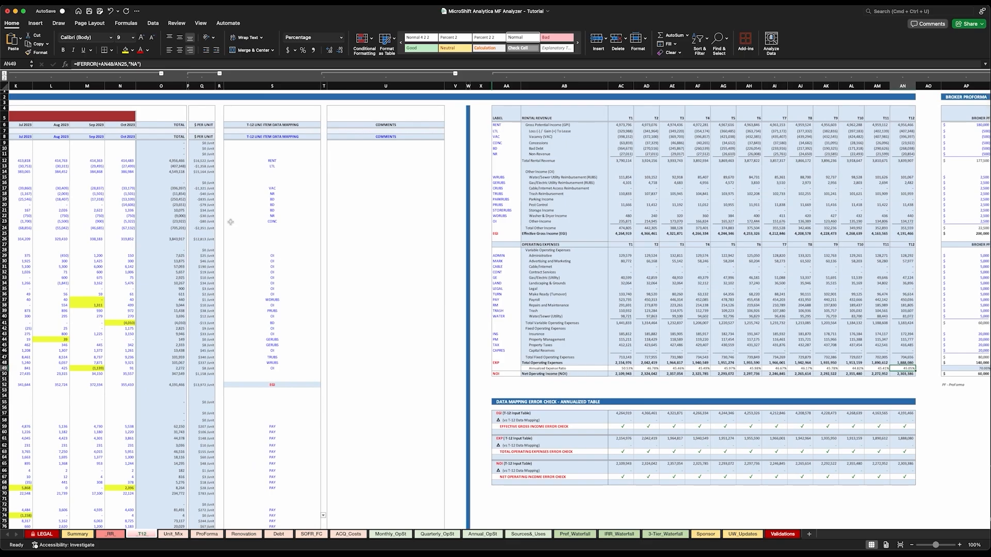
scroll(629, 164, left, 12)
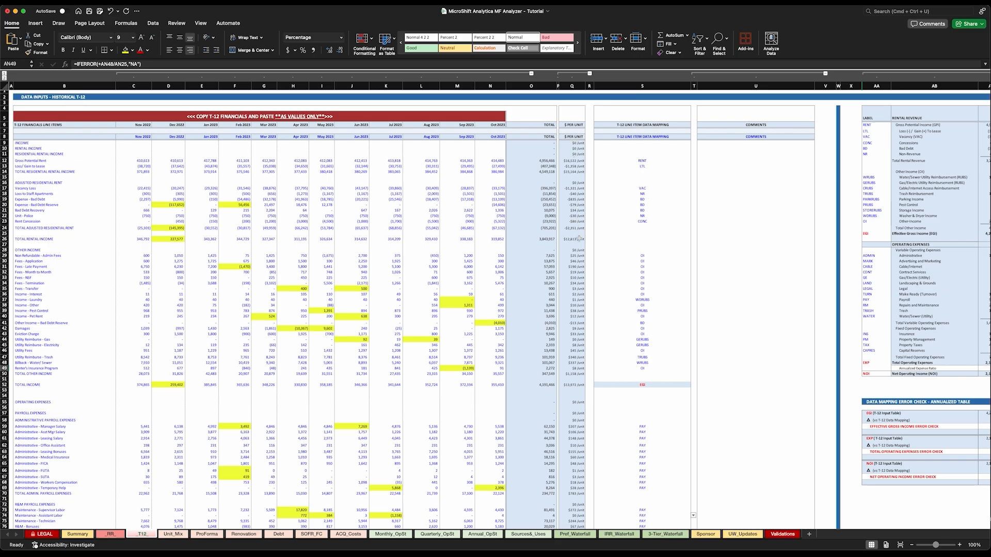
scroll(579, 238, down, 2)
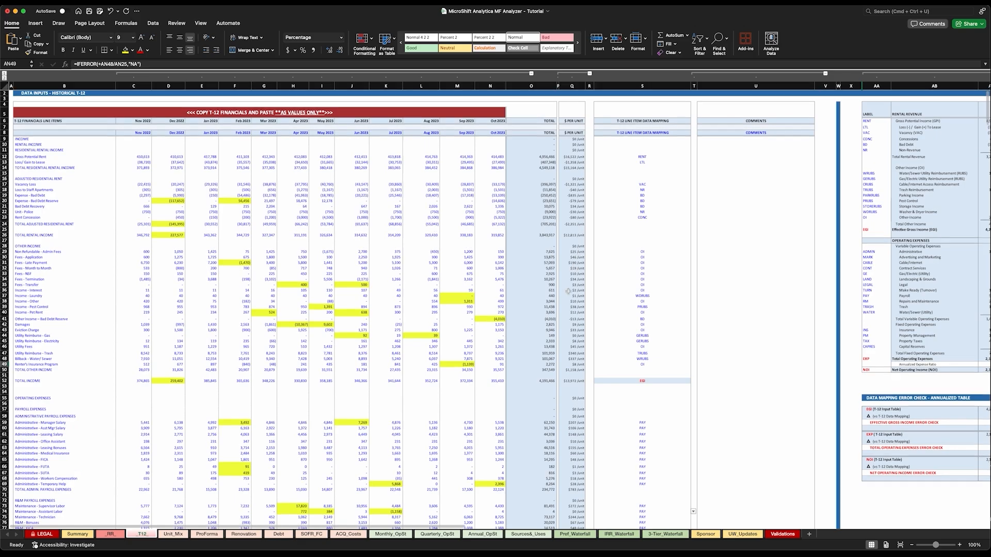
scroll(568, 292, down, 1)
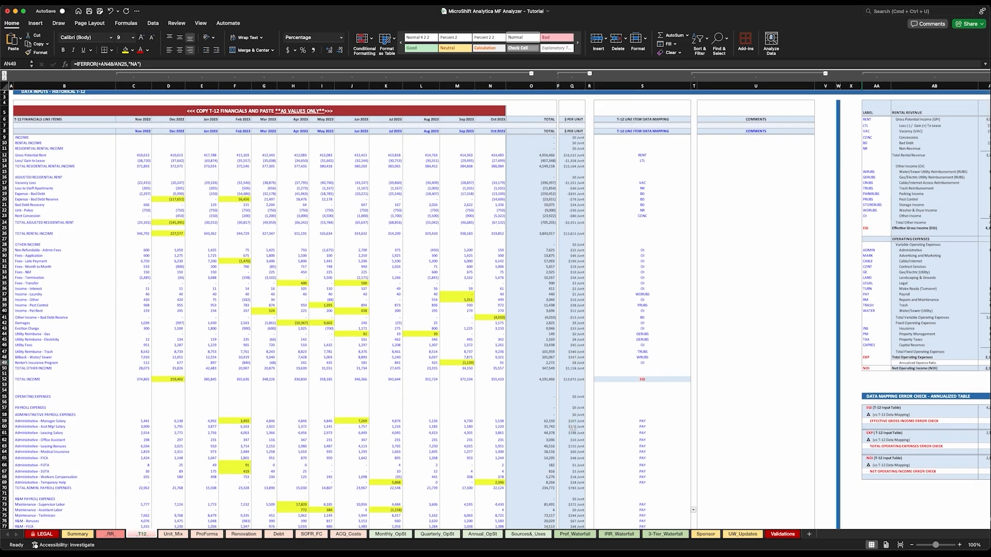
scroll(571, 420, down, 3)
scroll(573, 429, down, 2)
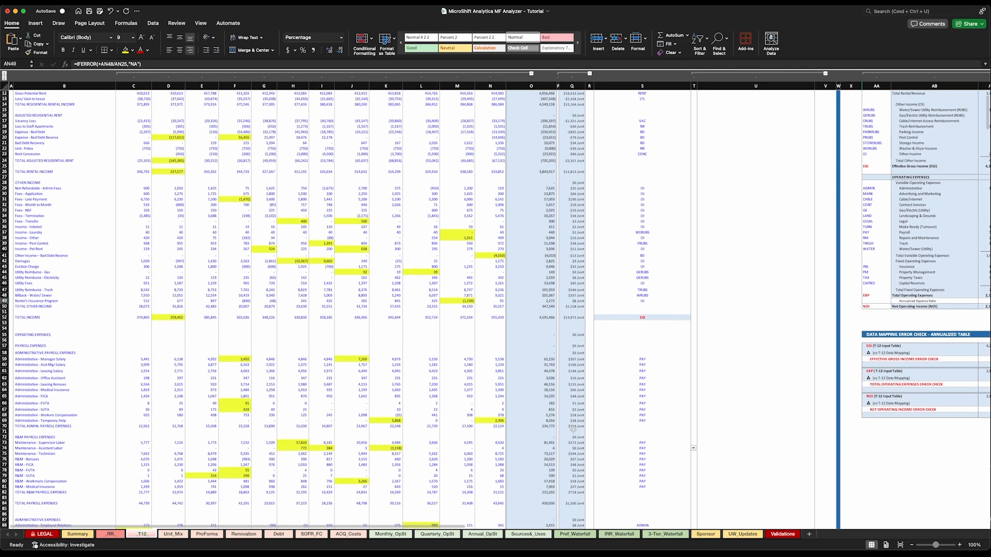
scroll(573, 416, down, 5)
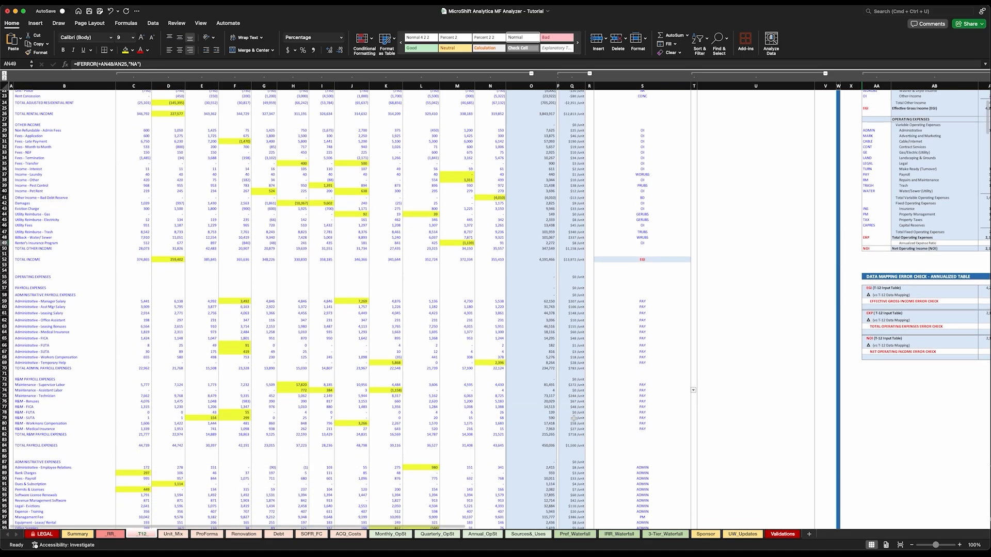
scroll(573, 417, down, 3)
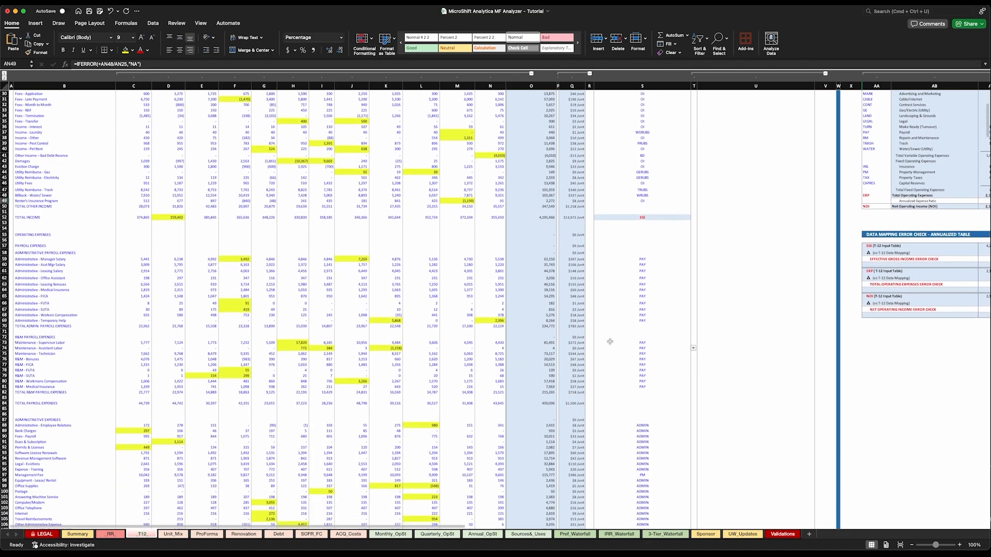
click(578, 327)
click(573, 403)
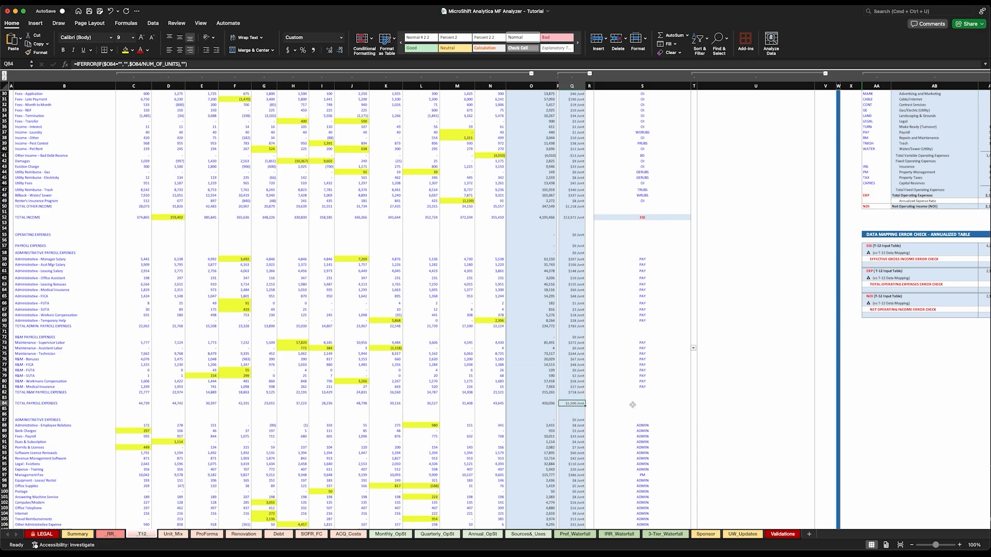
click(636, 404)
click(576, 404)
click(622, 405)
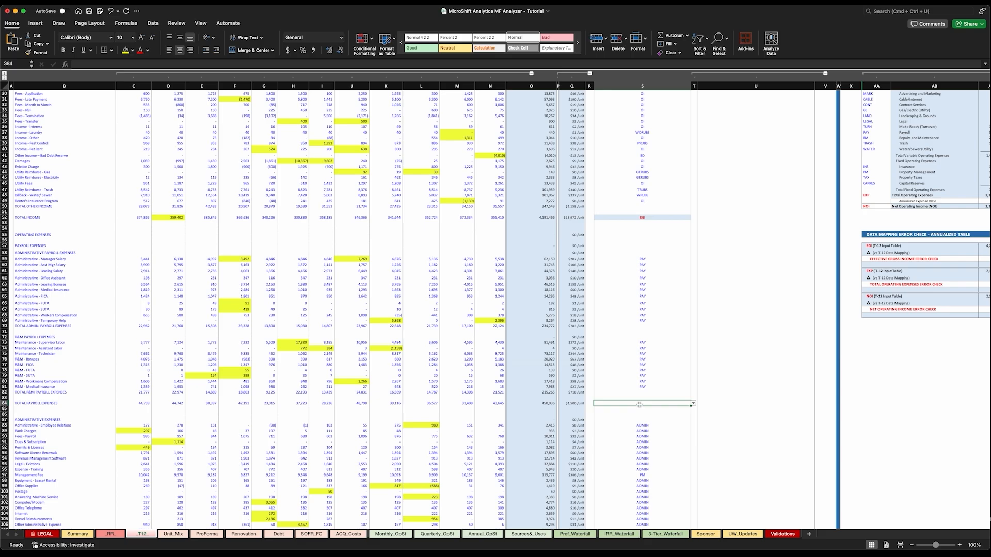
click(577, 404)
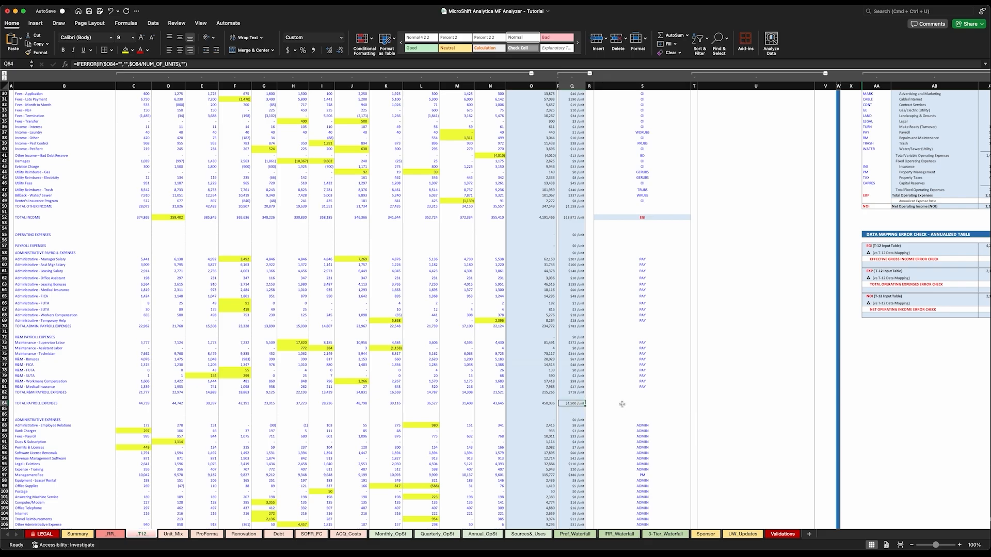
Examine the per-unit amount for Total Administrative Expenses in Q107, including the Management Fee line in row 97
scroll(629, 381, down, 12)
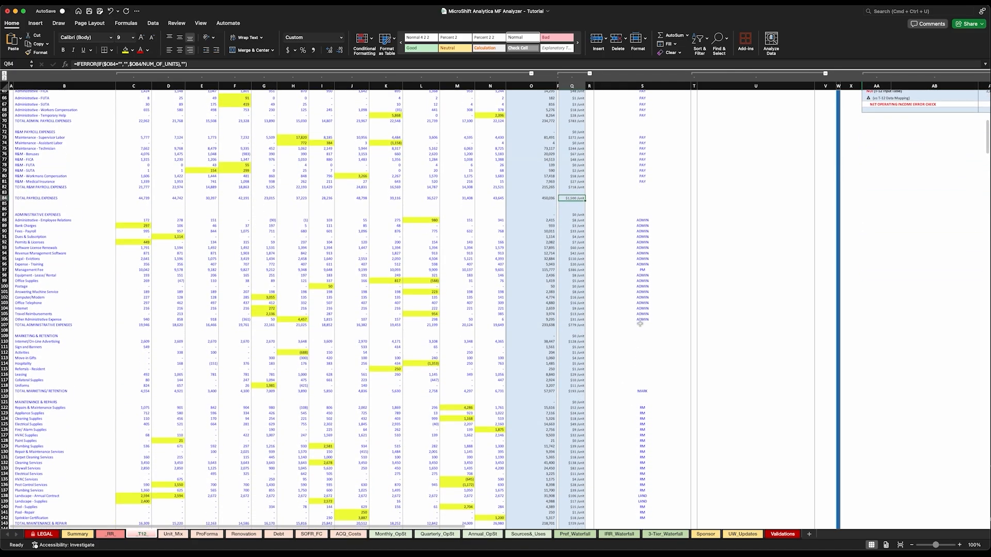
click(574, 325)
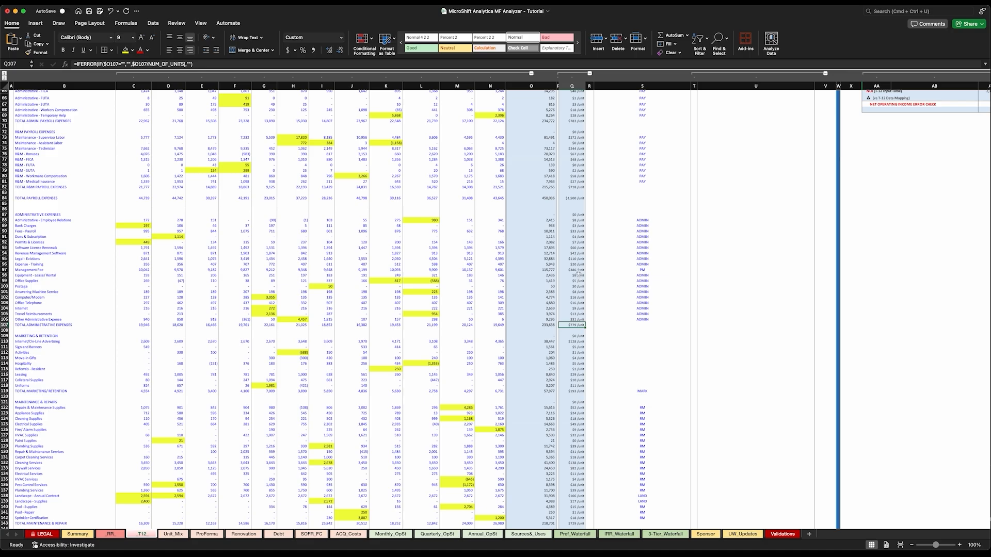
drag(576, 272, 52, 270)
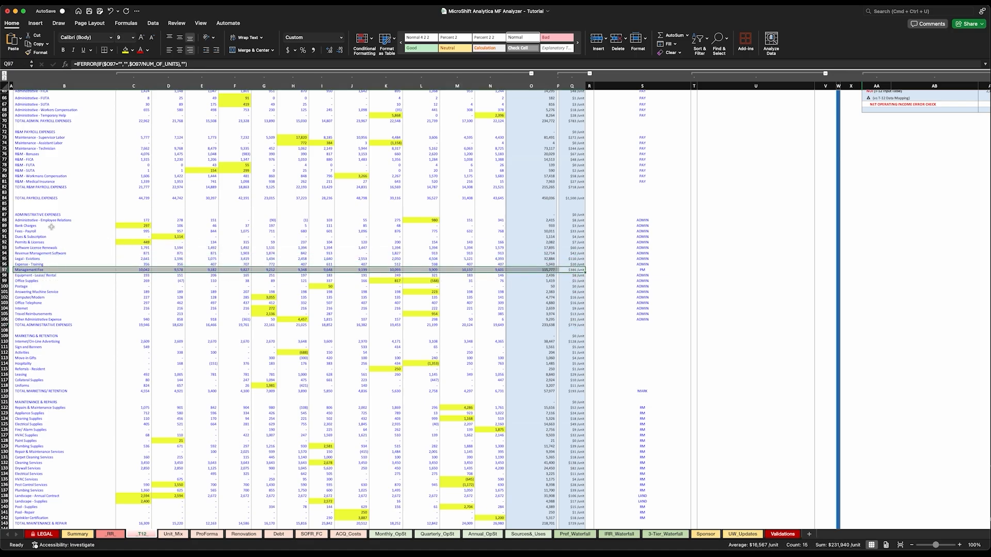
click(573, 325)
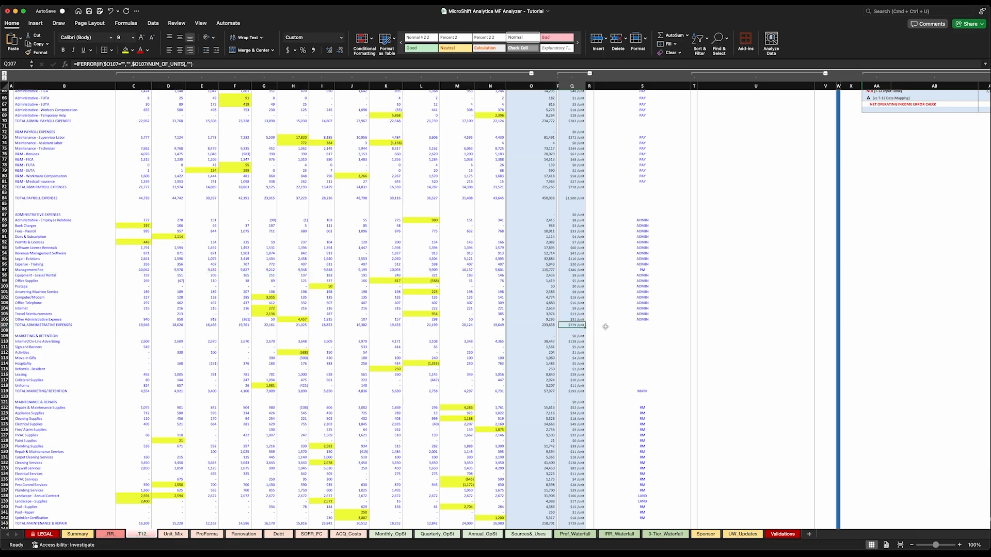
Inspect the per-unit amount for Total Maintenance & Repair in Q143
scroll(631, 356, down, 10)
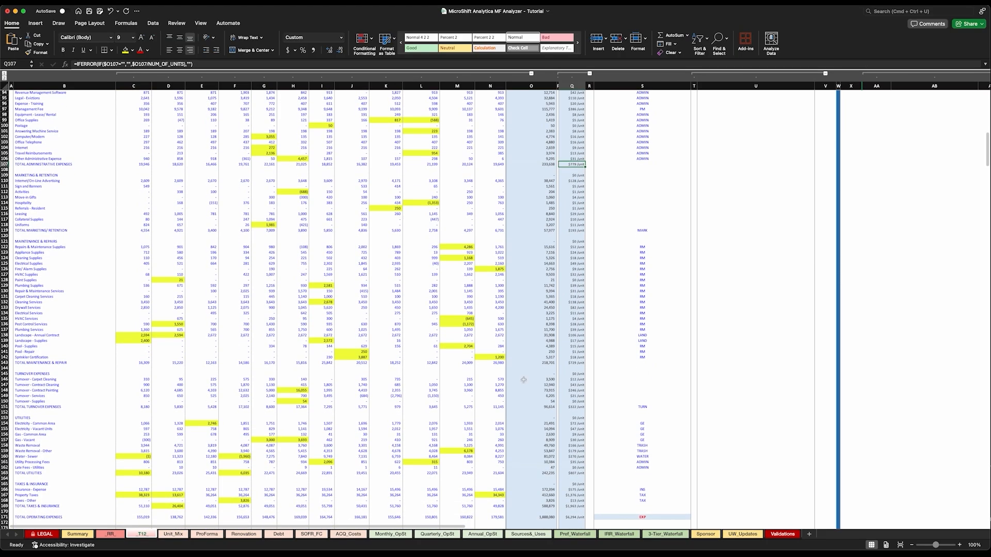
click(579, 364)
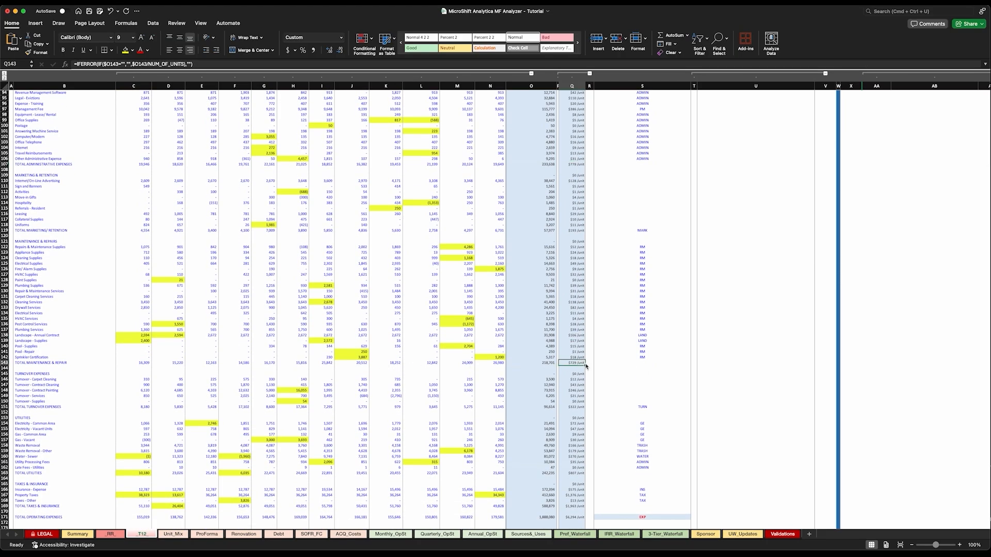
click(610, 364)
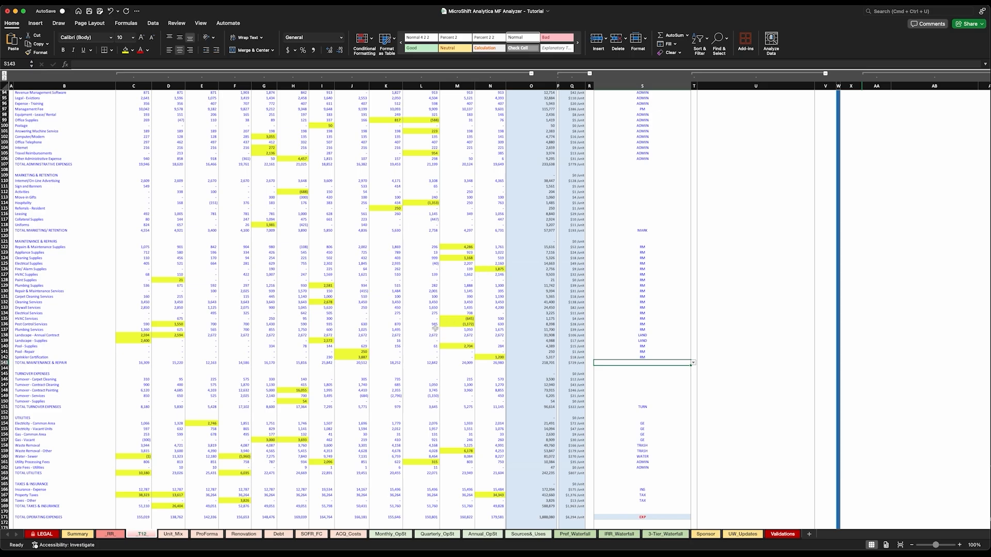
click(570, 363)
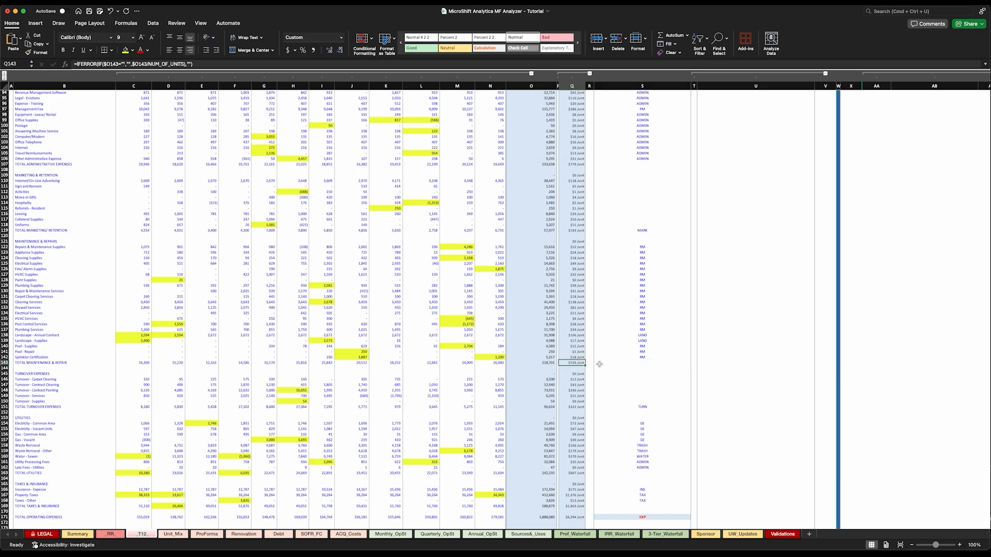
scroll(601, 364, up, 1)
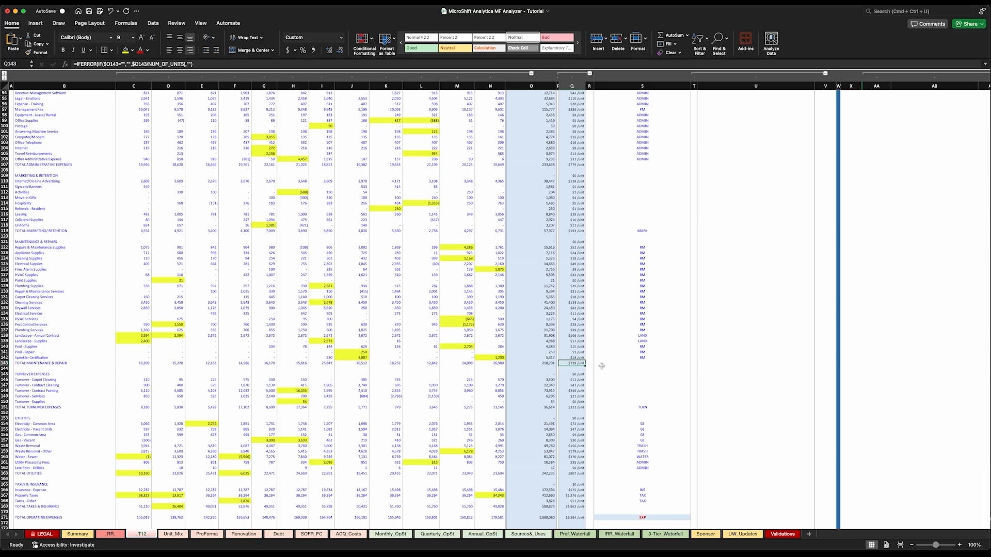
Add the comment "Follow up with Broker regarding RM costs???" in U143 for the Total Maintenance & Repair row
click(605, 365)
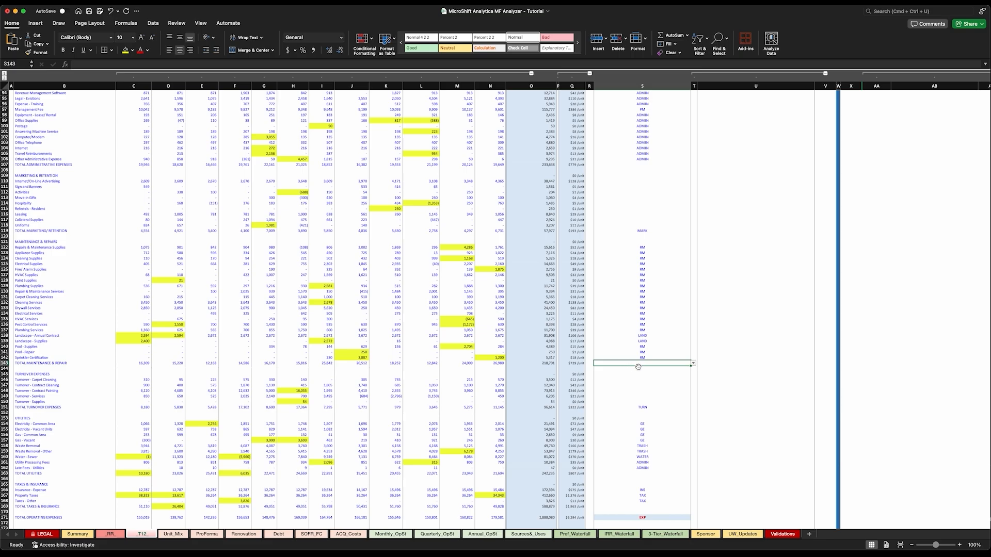
click(727, 363)
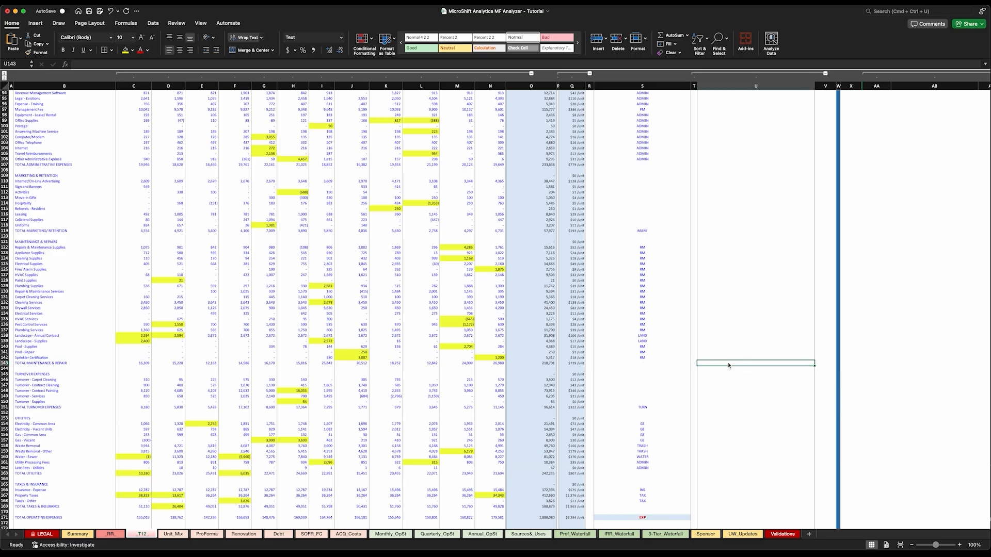
scroll(728, 365, up, 20)
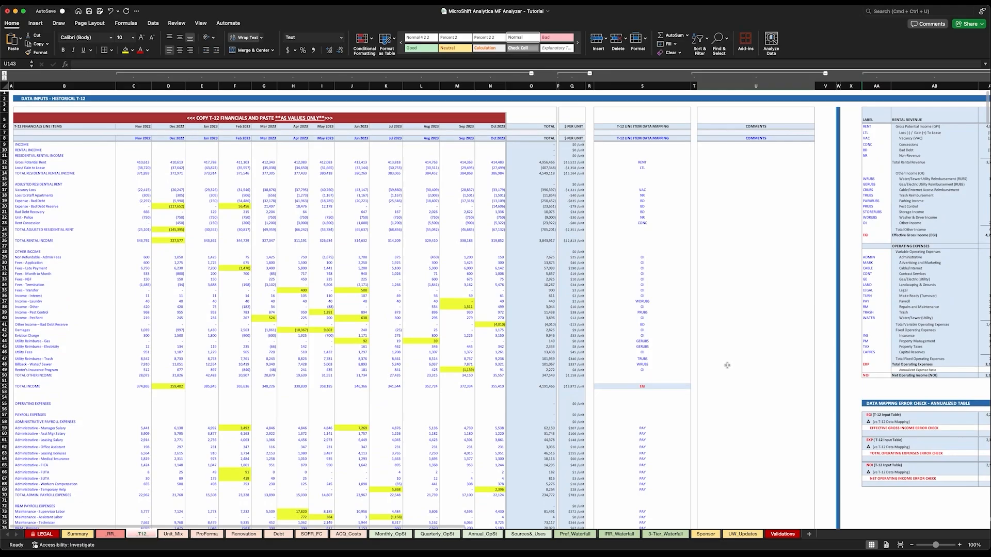
scroll(728, 365, down, 20)
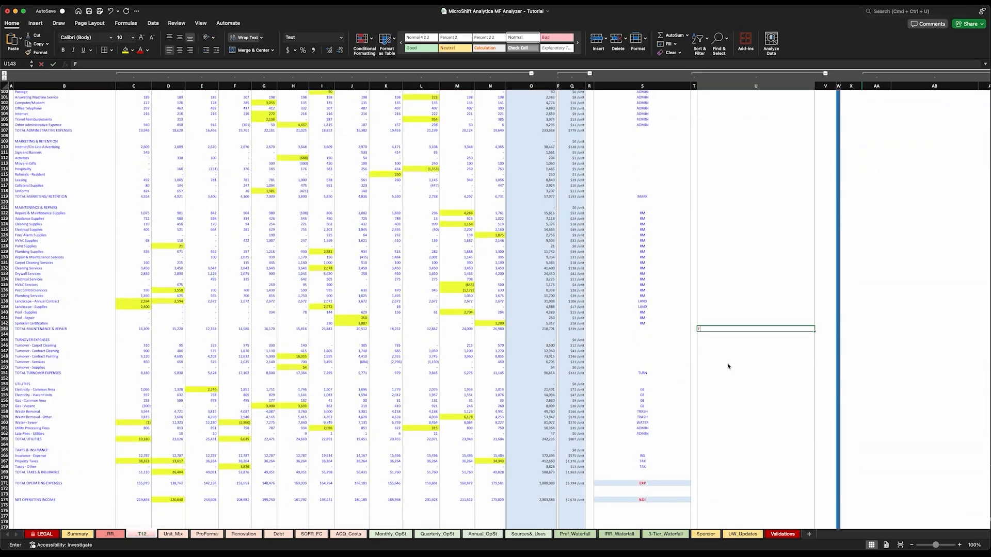
text(Follow)
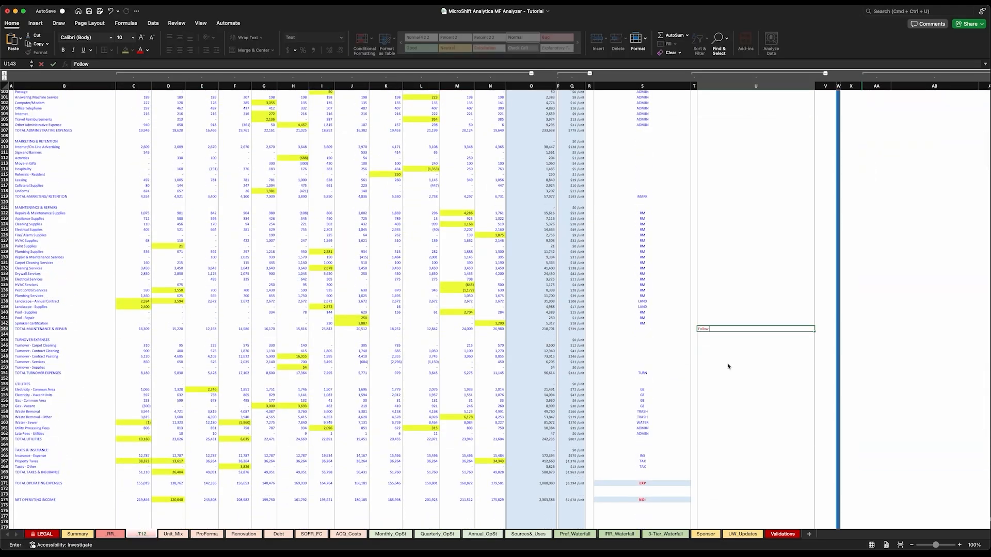
text( up with Broker regarding RM costs???)
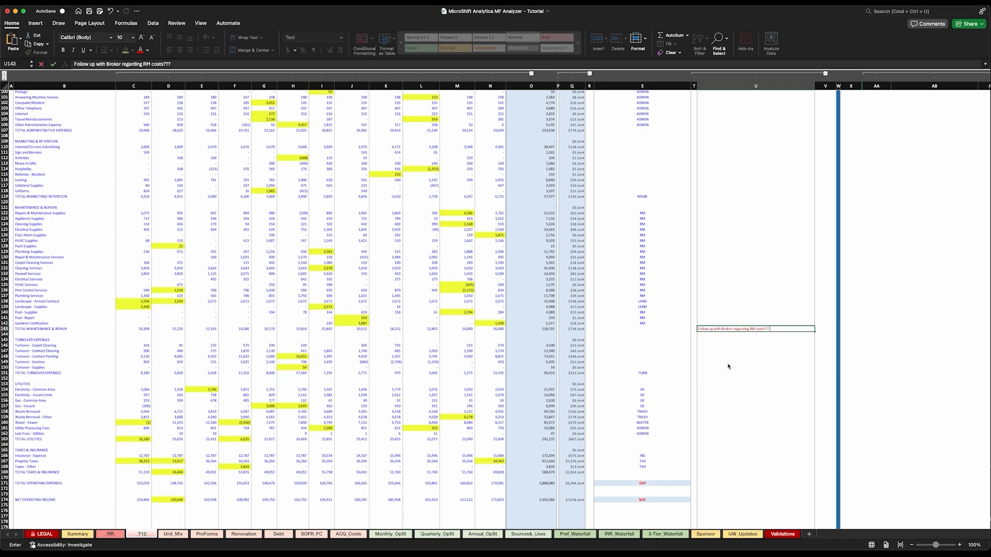
key(Return)
Add the comment "inquire about bad debt from Dec 2022 - Broker" in U20 for the Expense - Bad Debt Reserve row
scroll(725, 369, down, 6)
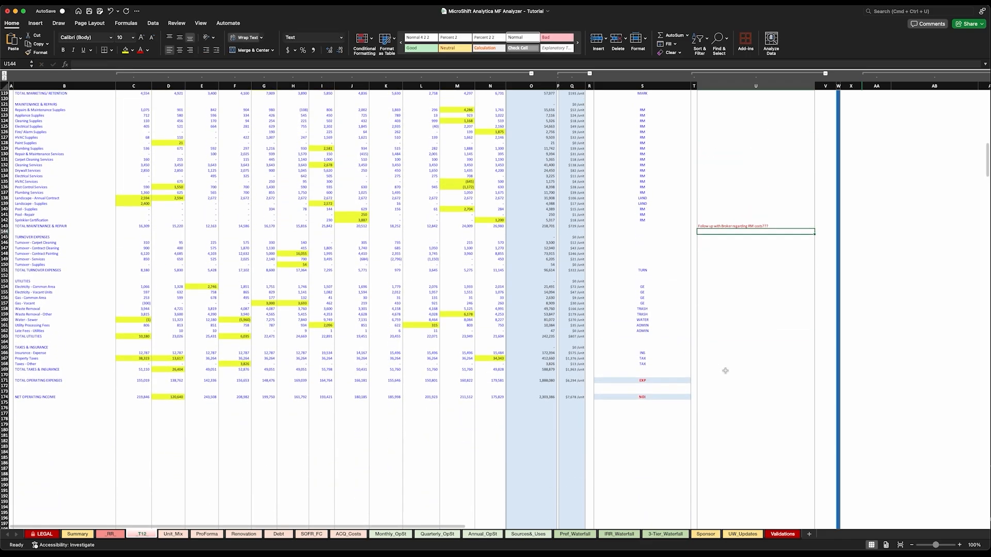
scroll(557, 378, up, 20)
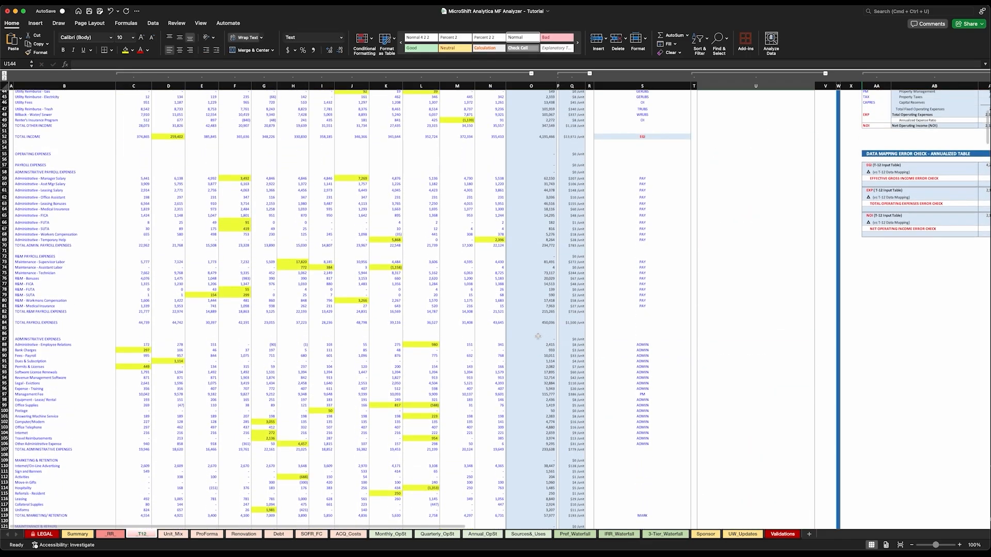
scroll(538, 336, up, 2)
scroll(433, 296, up, 14)
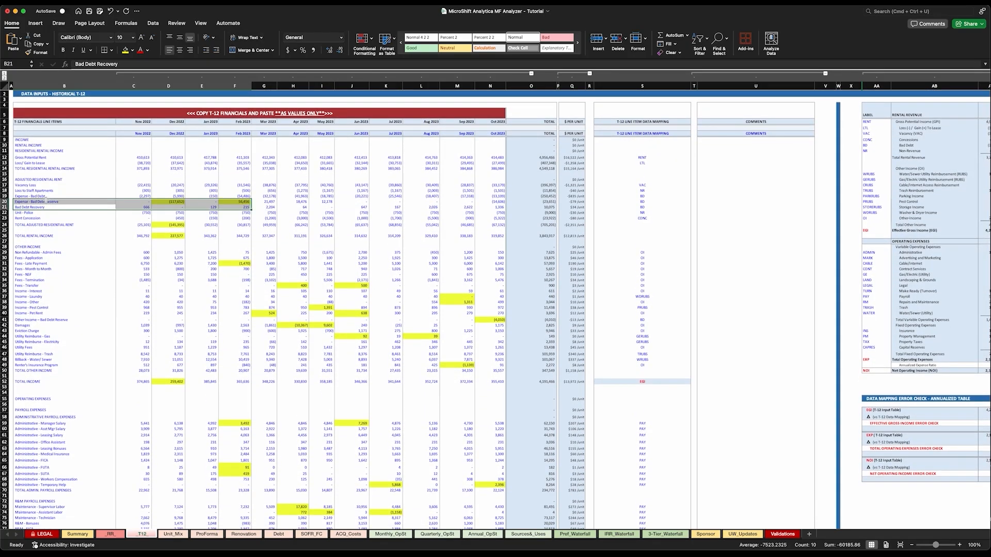
drag(45, 202, 217, 201)
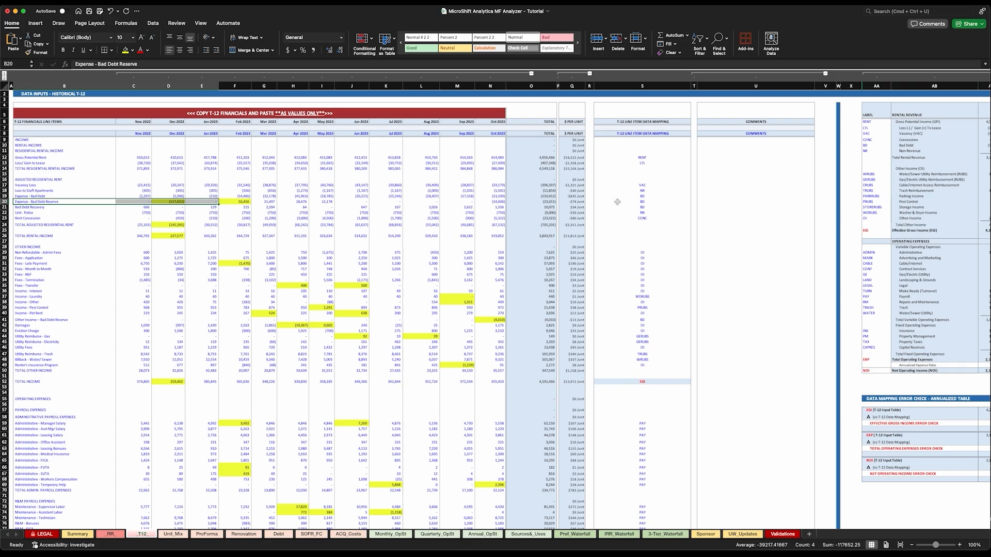
click(5, 202)
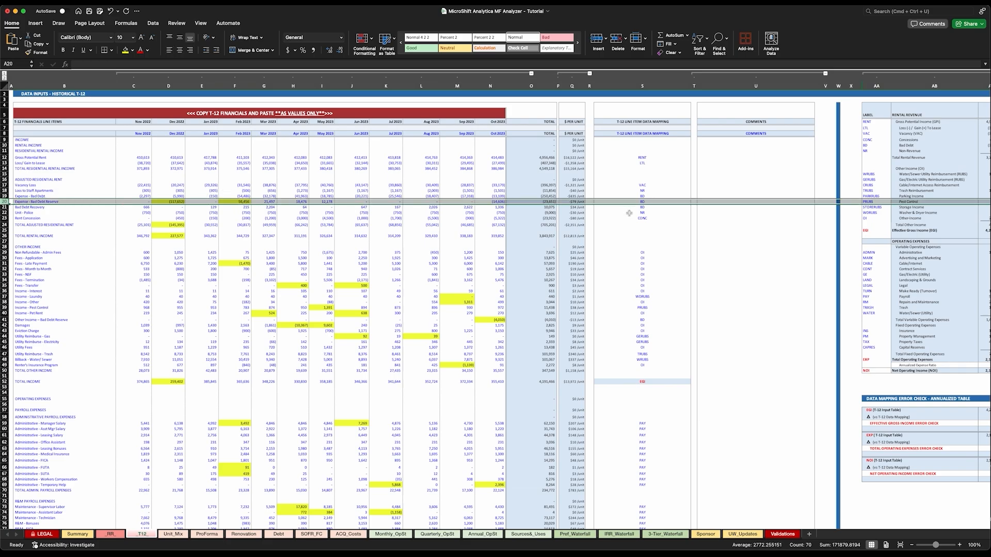
click(718, 201)
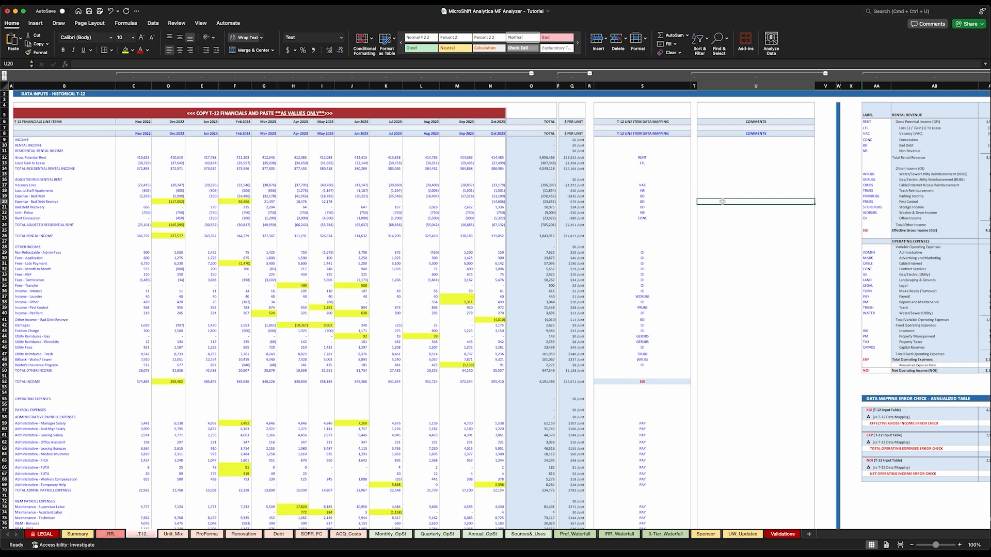
text(inquire about bad debt)
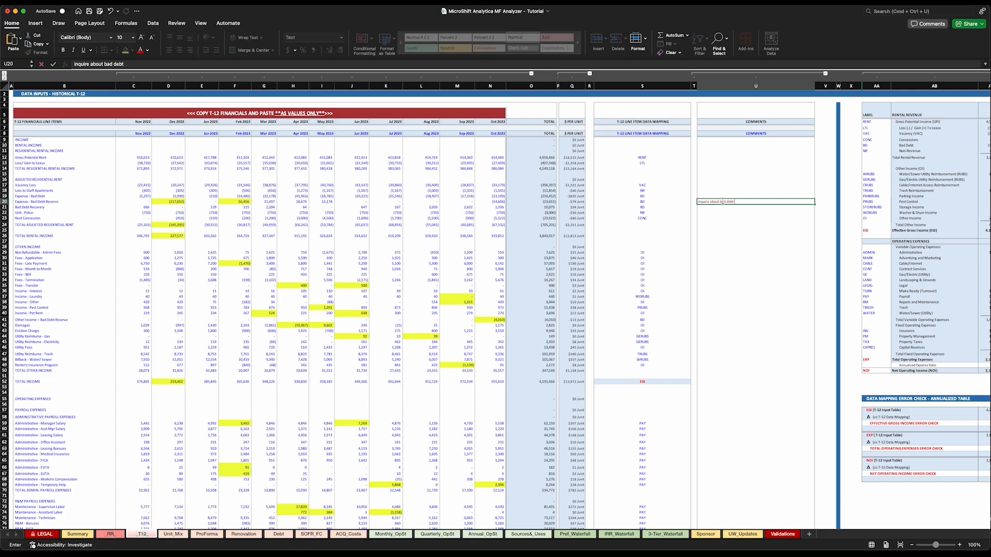
text( from Dec 2022 - Broker)
key(Return)
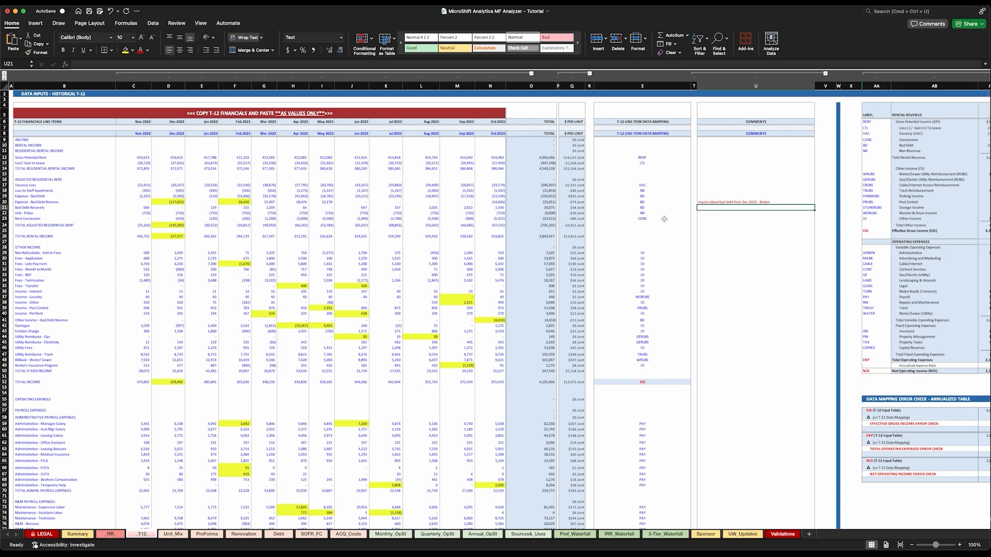
click(714, 203)
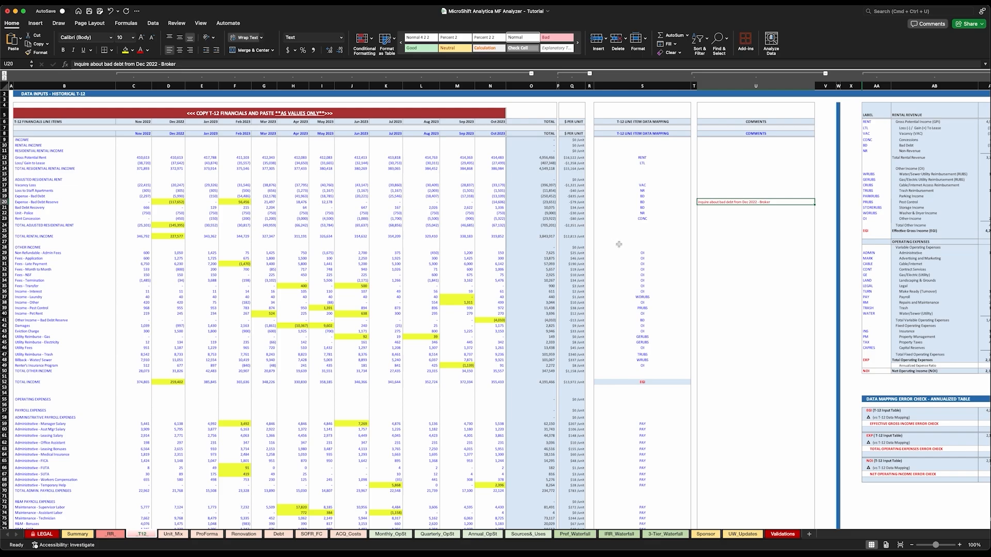
Examine the annualized T1 to T12 revenue and expense table, its data mapping error check and the Broker Proforma column
scroll(619, 244, right, 15)
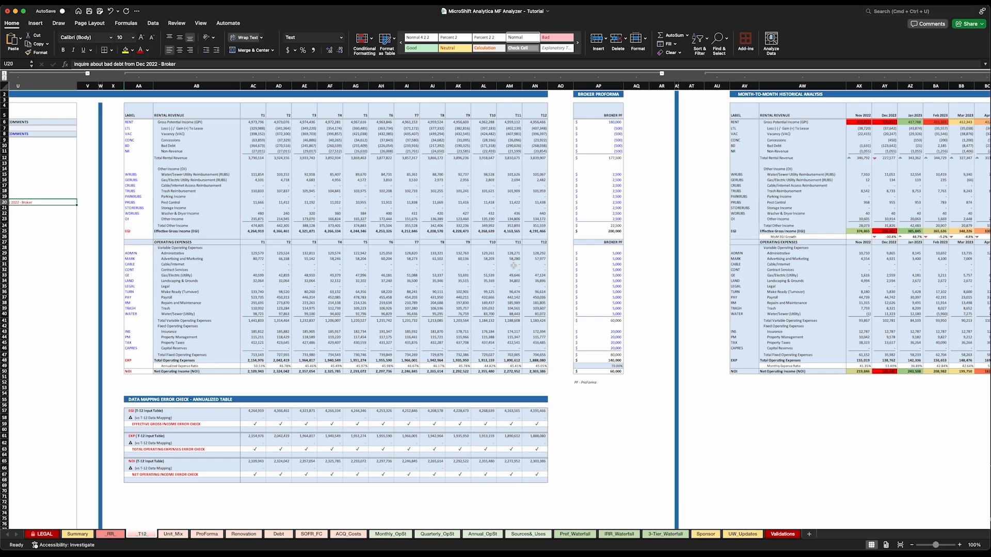
scroll(514, 265, left, 10)
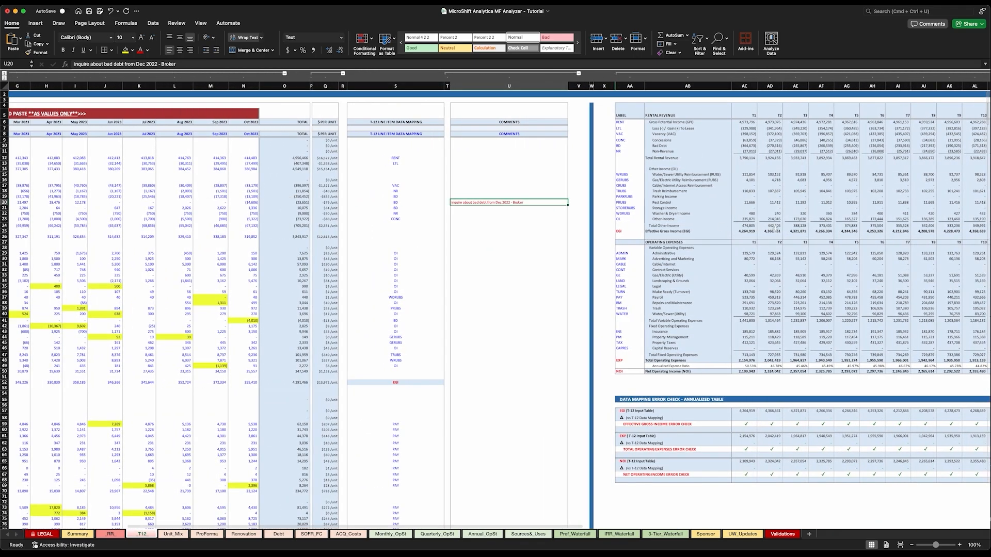
scroll(516, 232, right, 5)
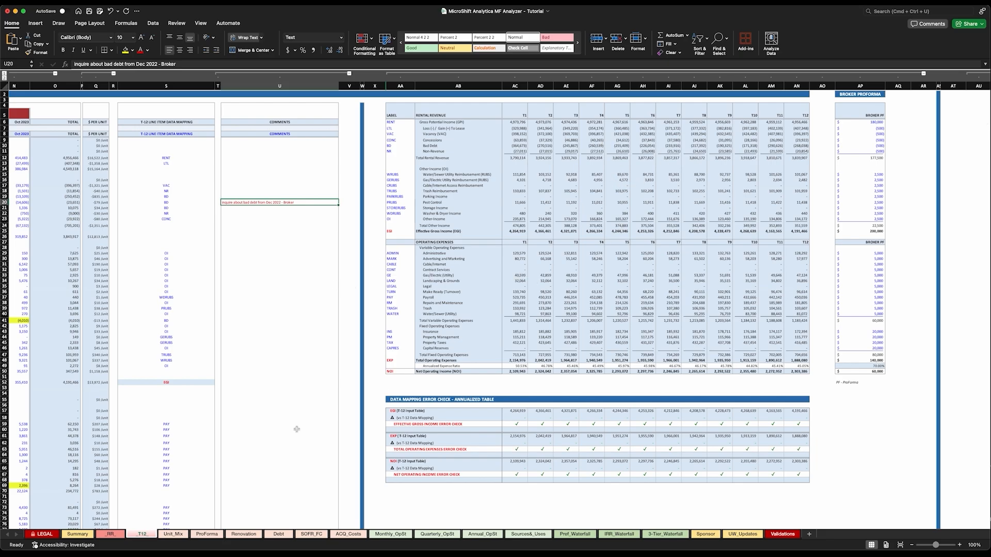
On the ProForms sheet, set the first historical column's revenue and operating expense periods to T6
click(207, 534)
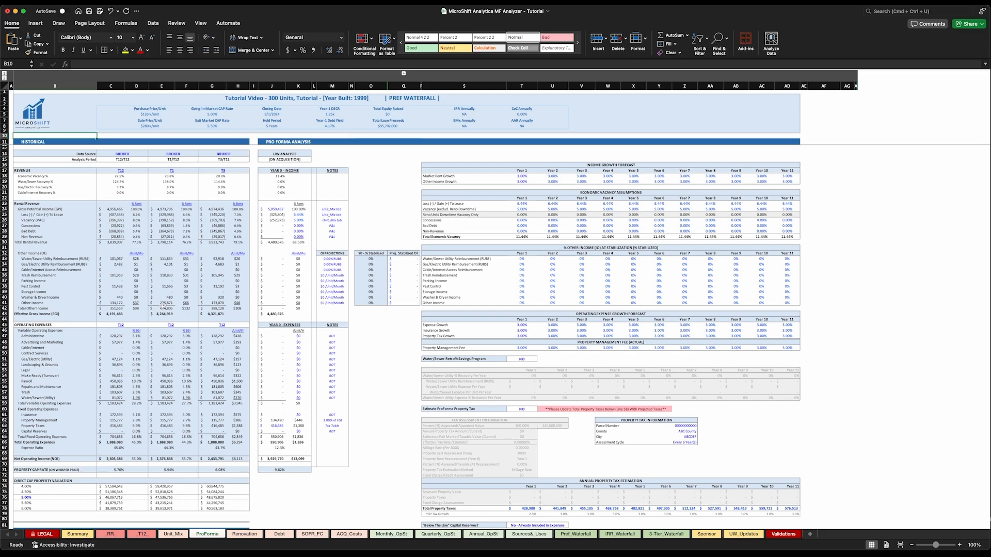
scroll(163, 310, down, 1)
scroll(123, 209, up, 1)
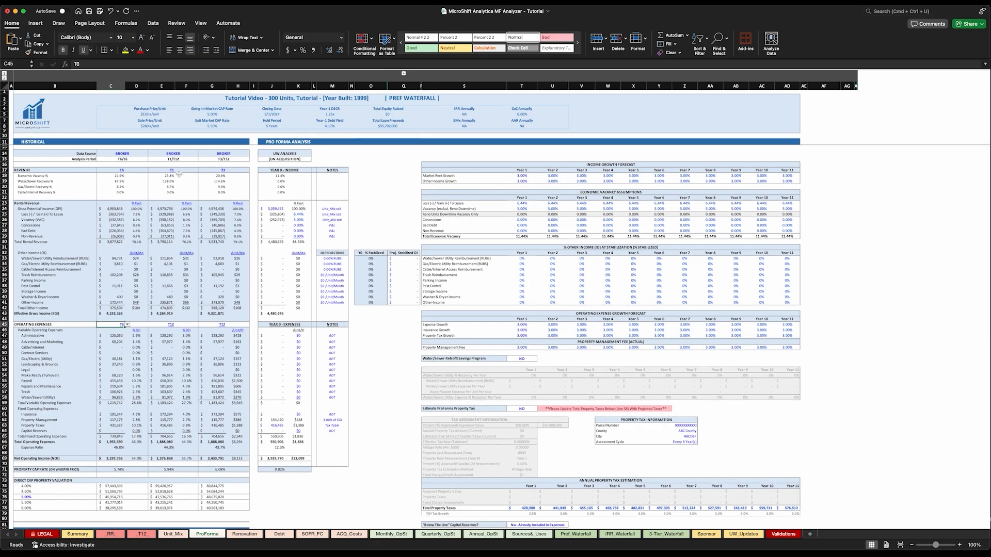
Set both the revenue and operating expense periods of the second historical column to T12
click(173, 171)
click(179, 172)
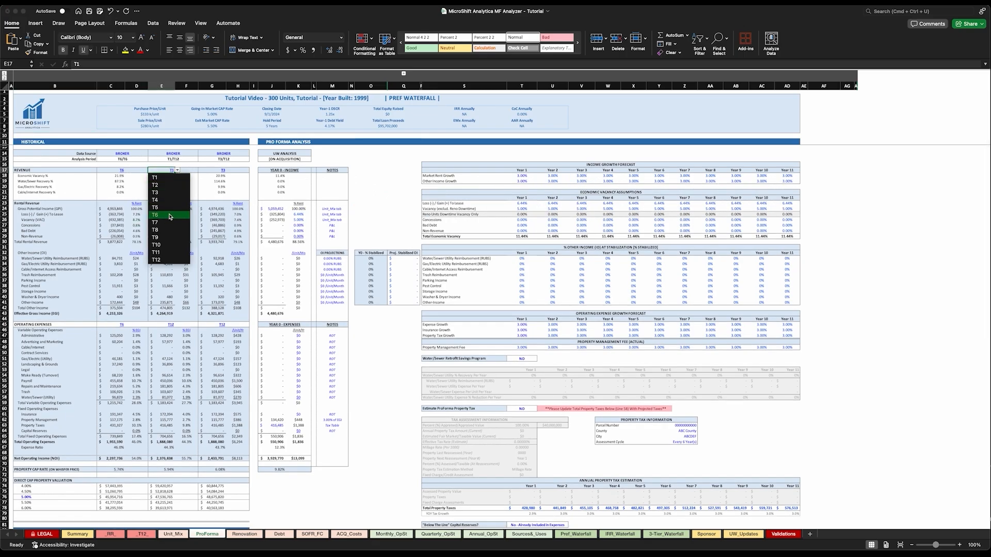
click(164, 260)
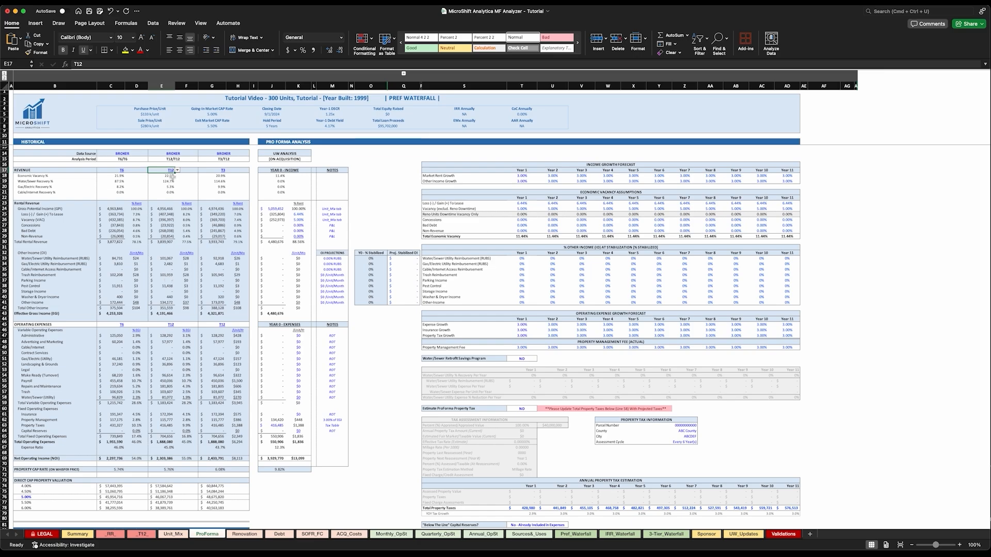
click(172, 325)
click(177, 325)
click(164, 415)
Set the revenue period of the third historical column, cell G17, to T1
click(223, 170)
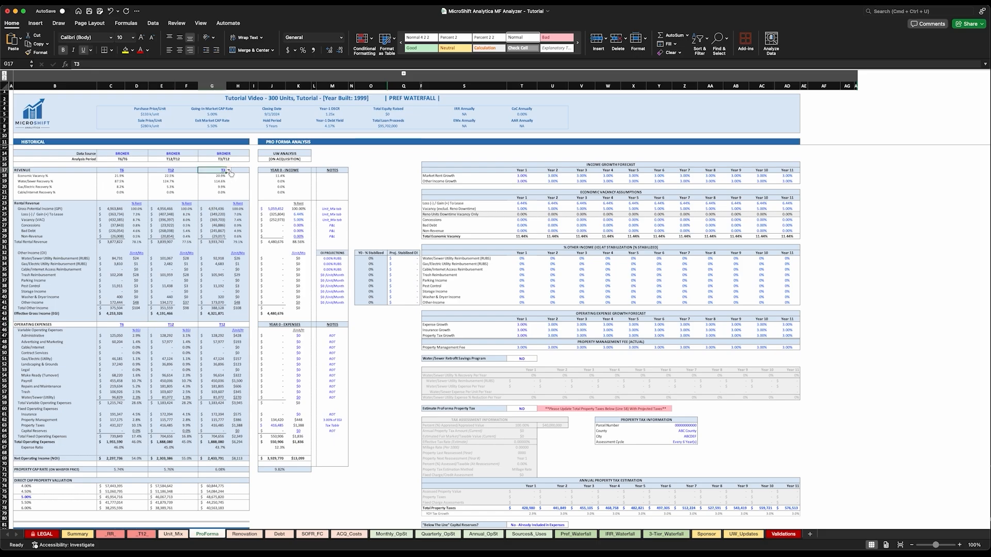
click(228, 170)
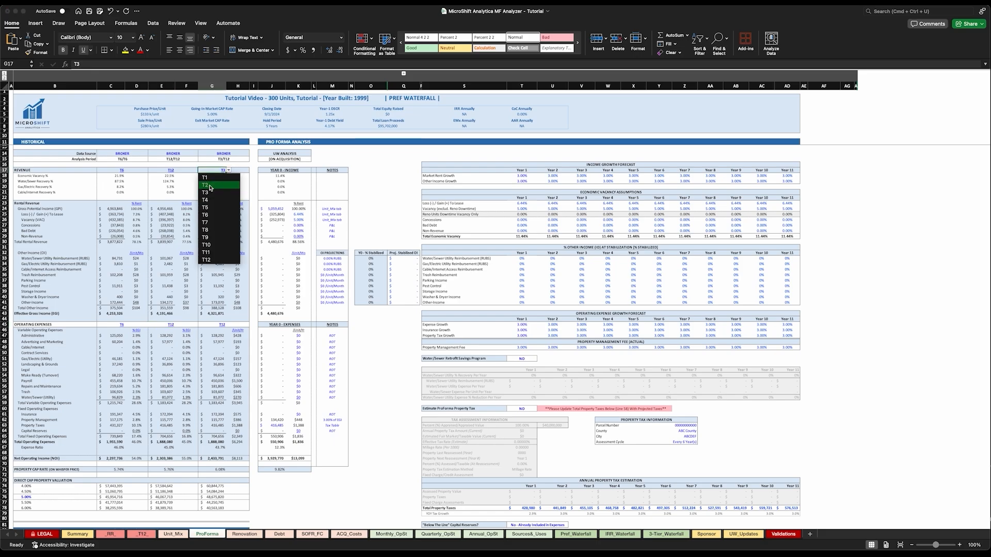
key(Return)
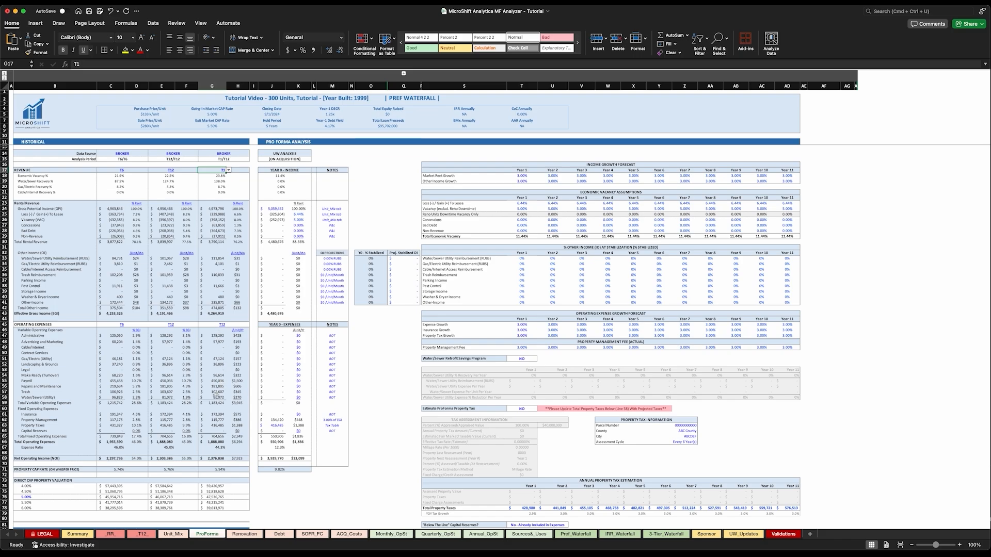
Compare the T12 sheet's annualized table with the historical columns on the ProForms sheet, ending on the T12 sheet
click(146, 535)
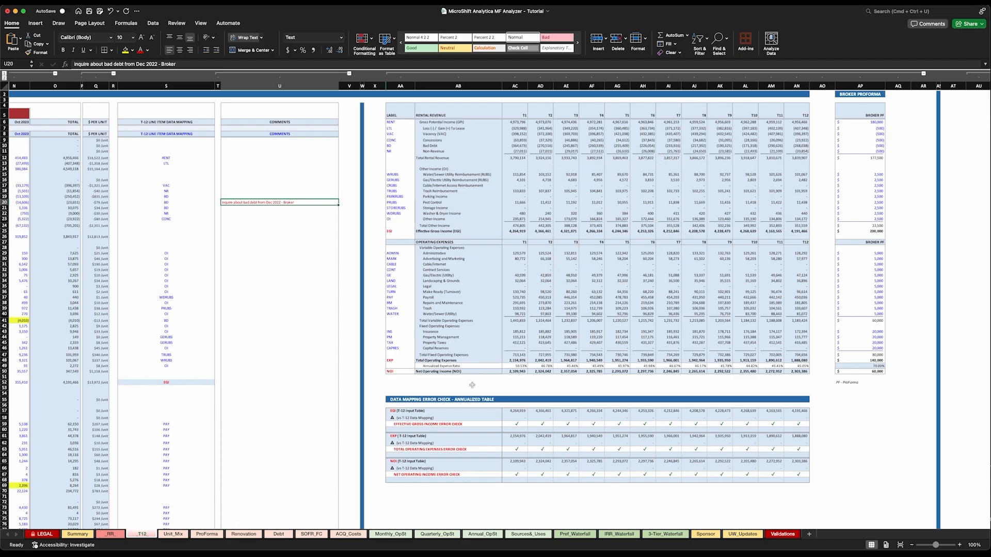
click(207, 534)
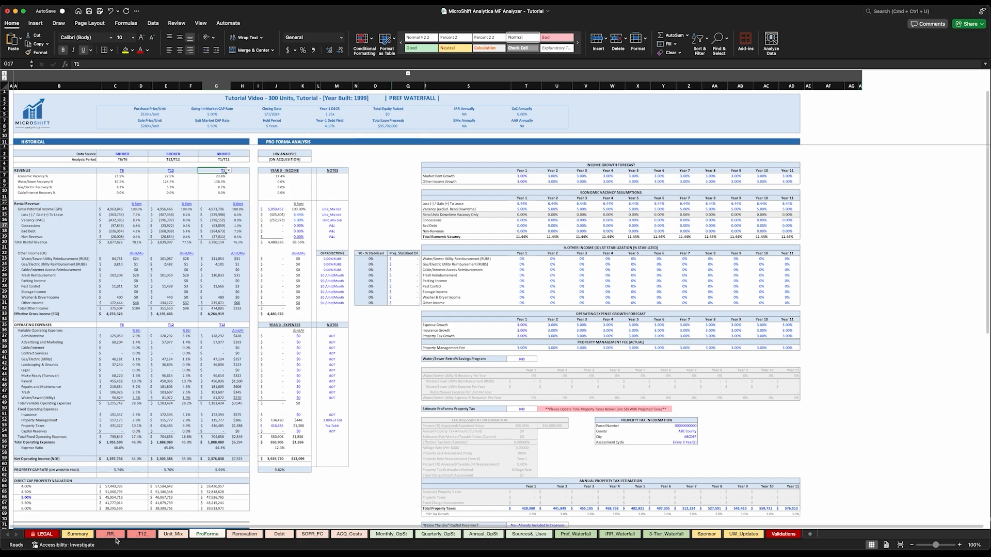
click(142, 535)
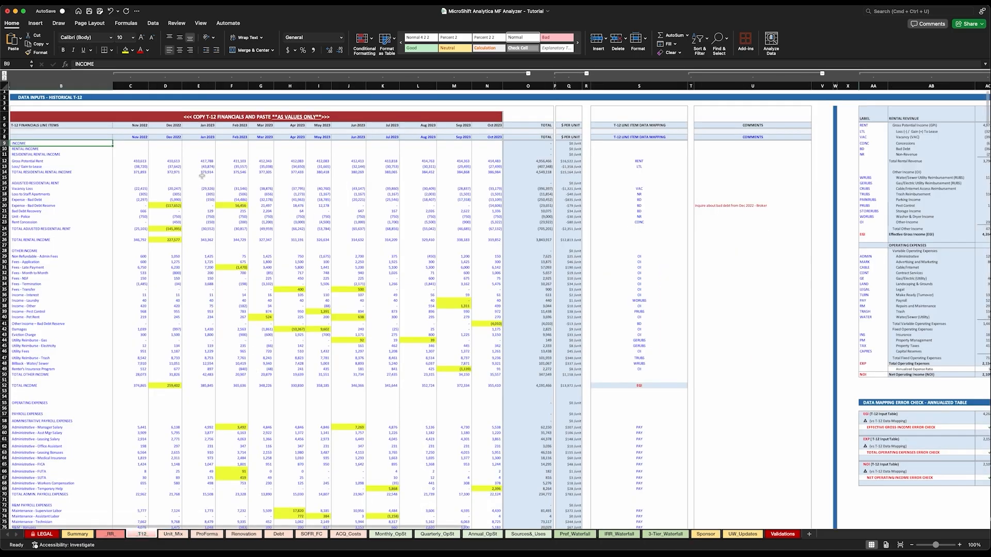